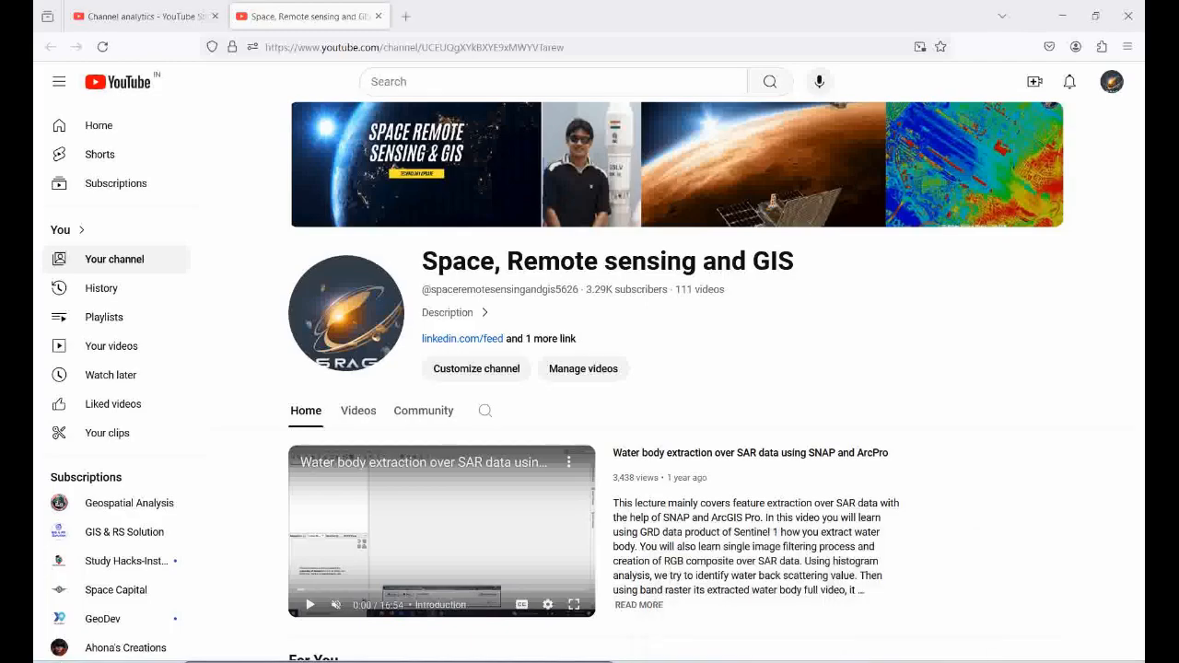
# Step: Switch to Excel and compare the coordinate columns in the Gokekarmi_XYZ_Gok and Mining data DGPS data spreadsheets
pyautogui.hotkey('alt', 'Tab')
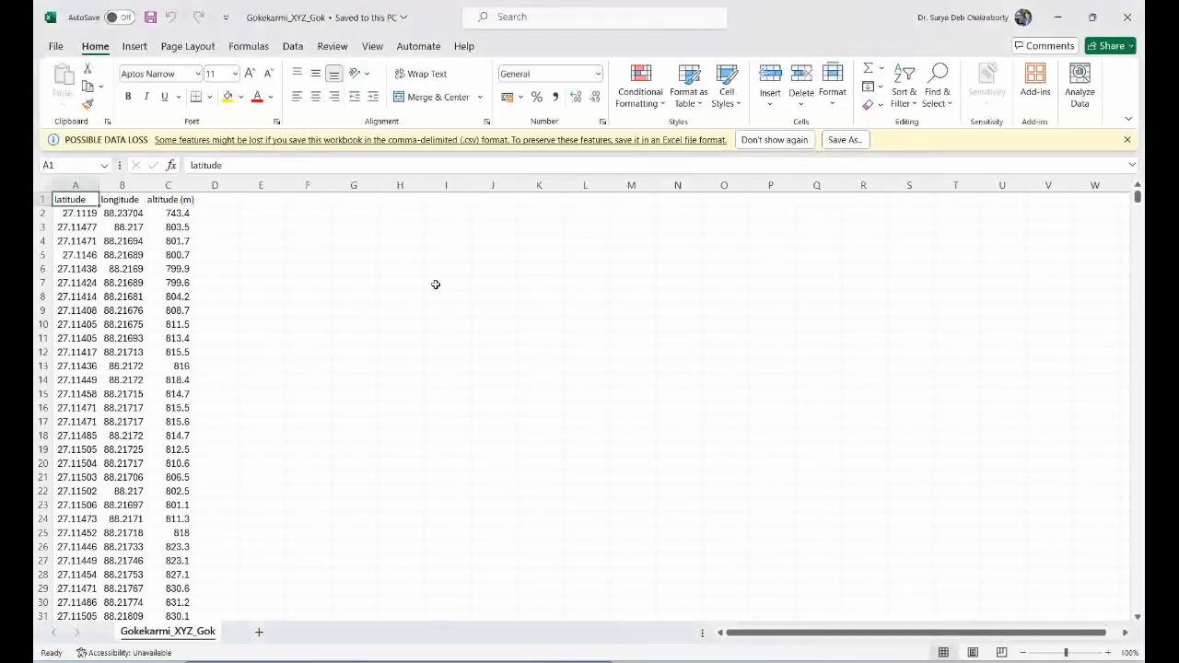
pyautogui.hotkey('alt', 'Tab')
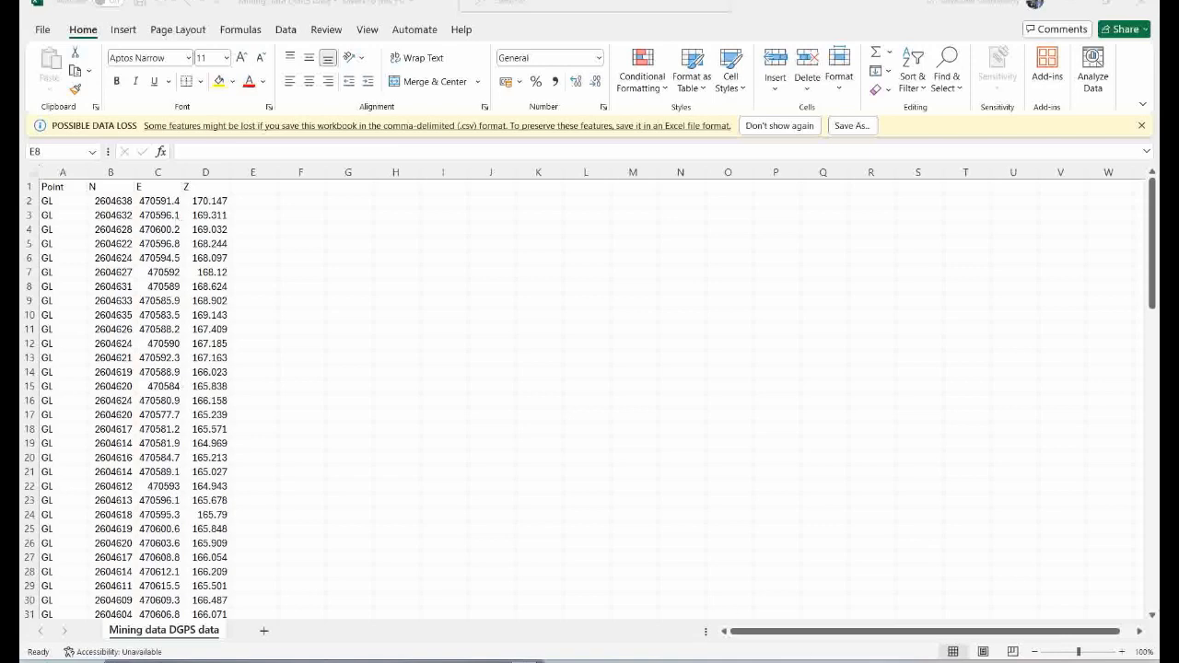
pyautogui.click(737, 608)
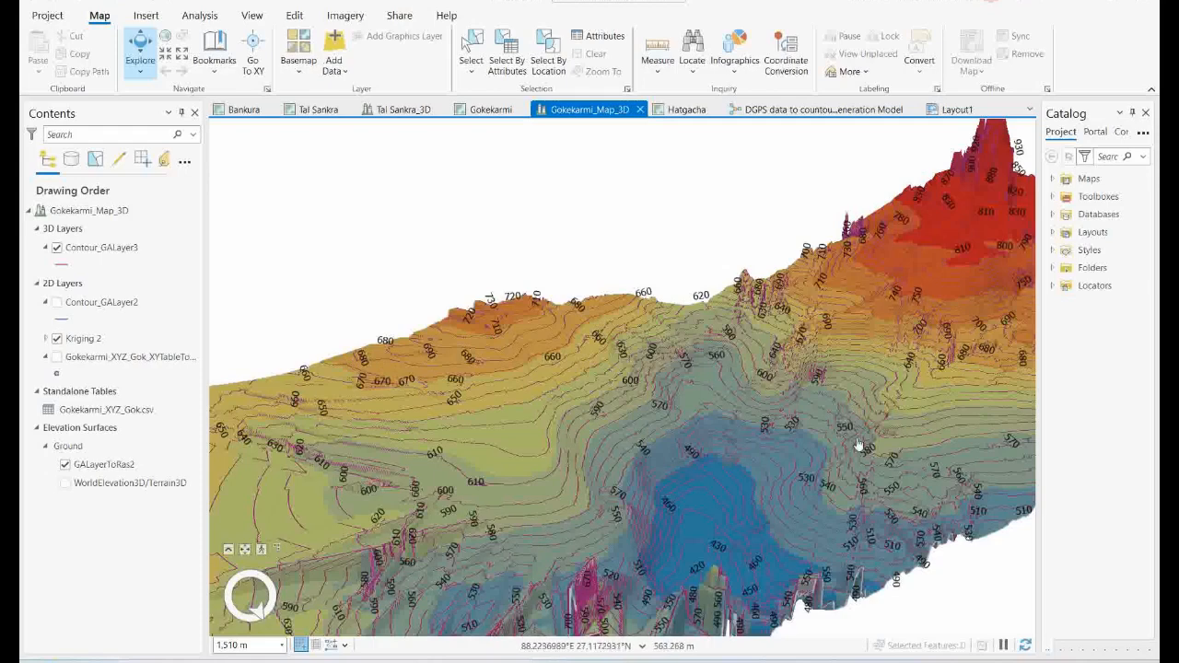
pyautogui.moveTo(853, 662)
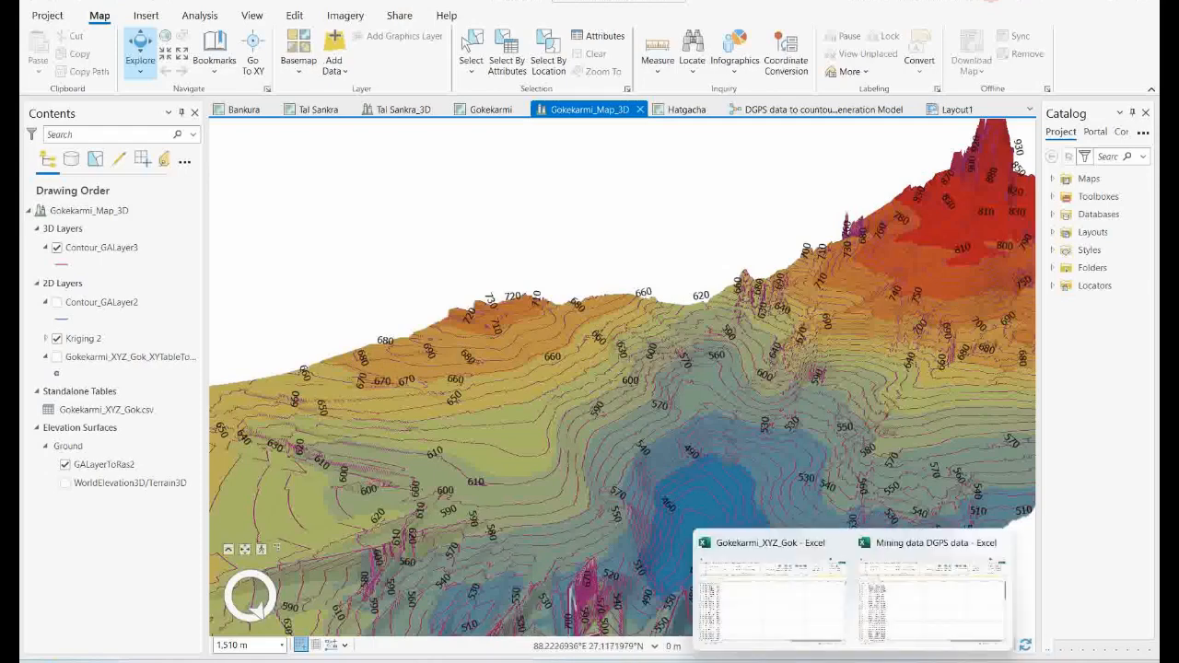
pyautogui.click(895, 623)
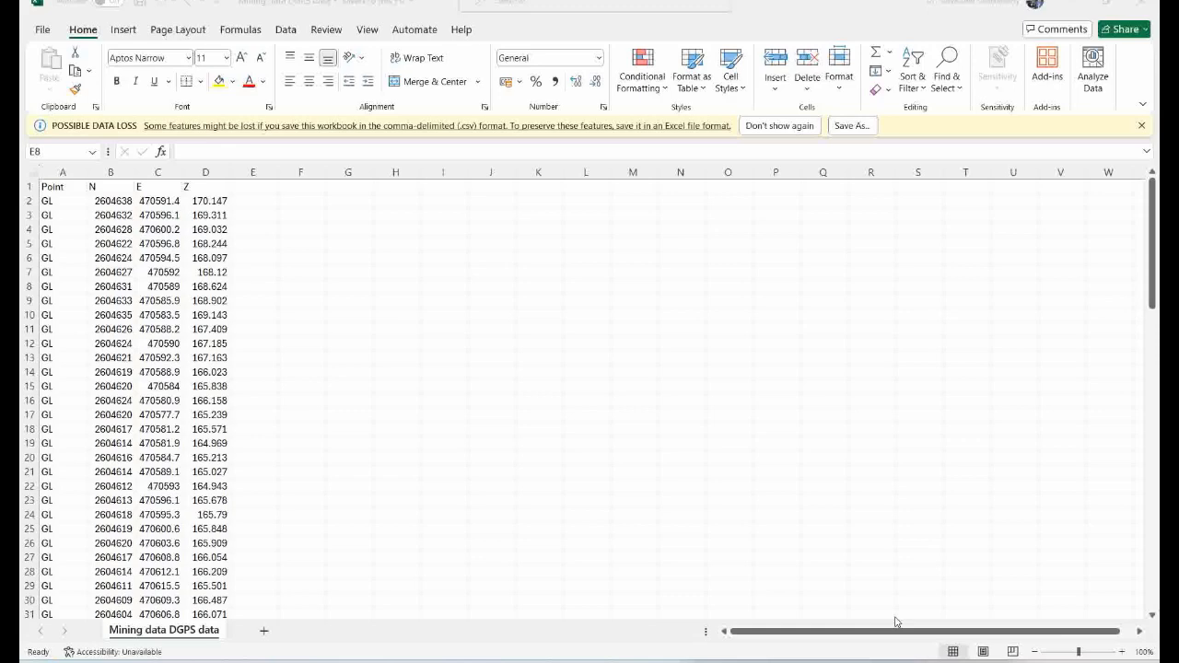
pyautogui.click(750, 624)
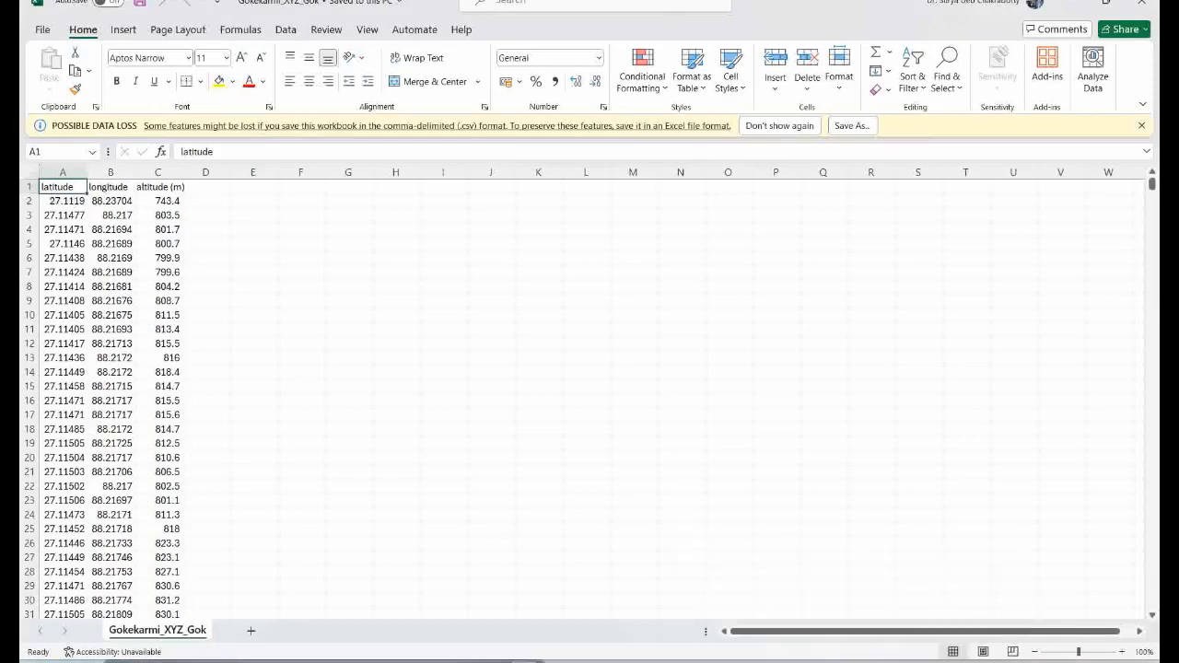
pyautogui.click(917, 608)
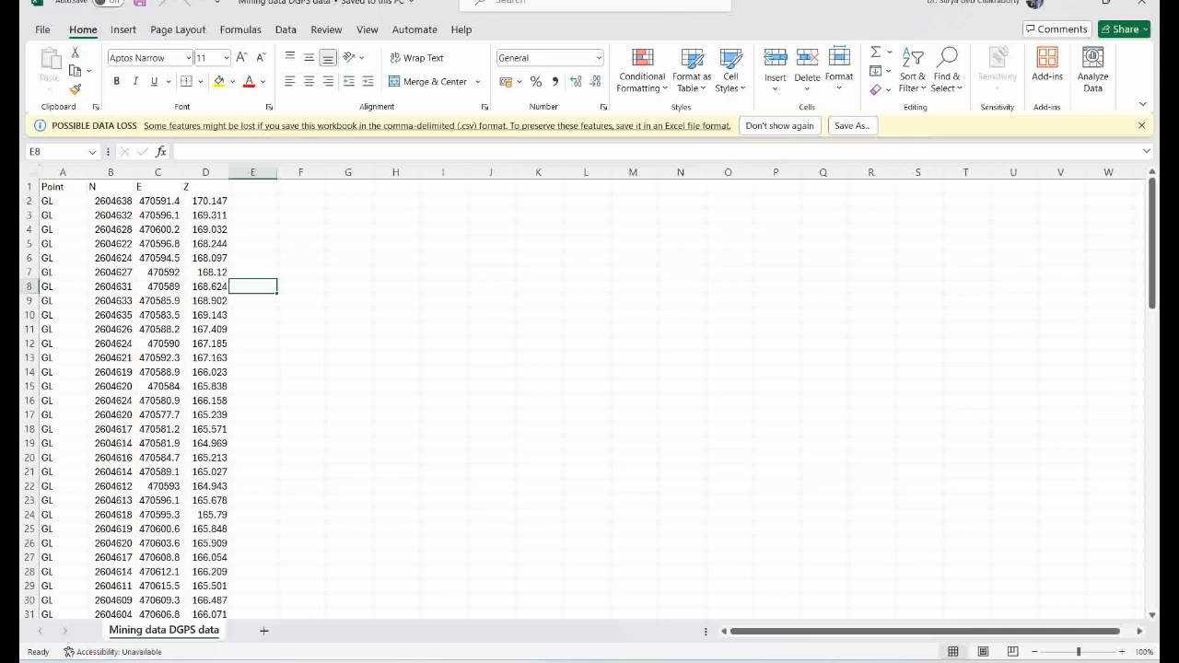
# Step: Switch to the testpro project in ArcGIS Pro
pyautogui.moveTo(852, 662)
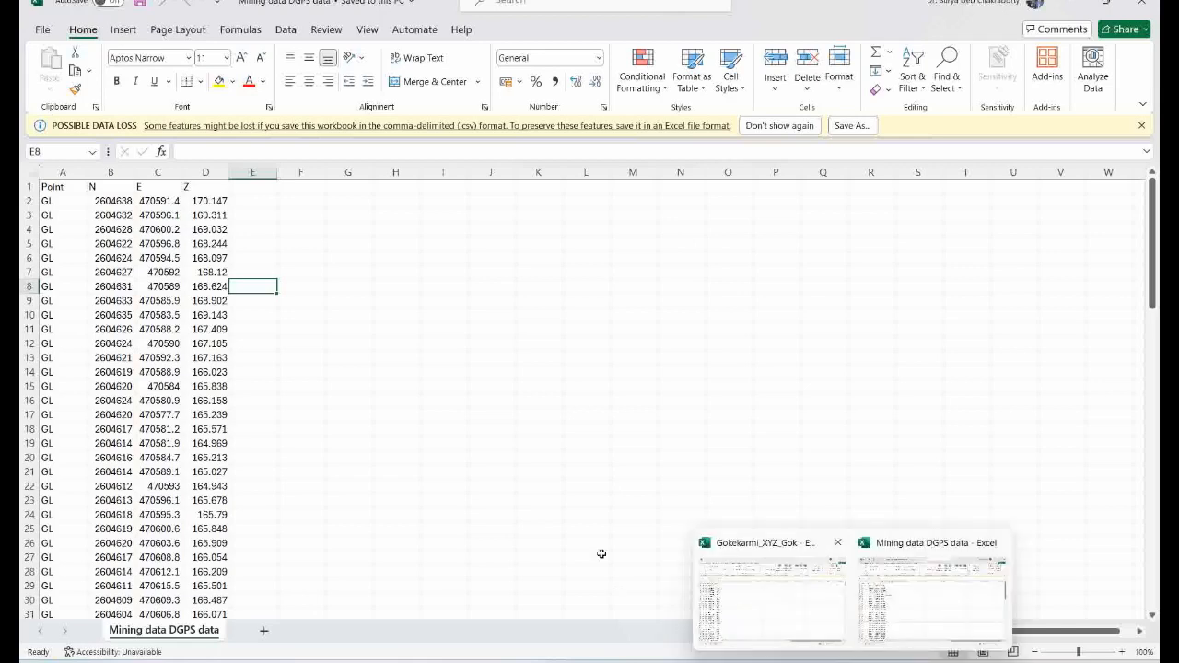
pyautogui.moveTo(816, 662)
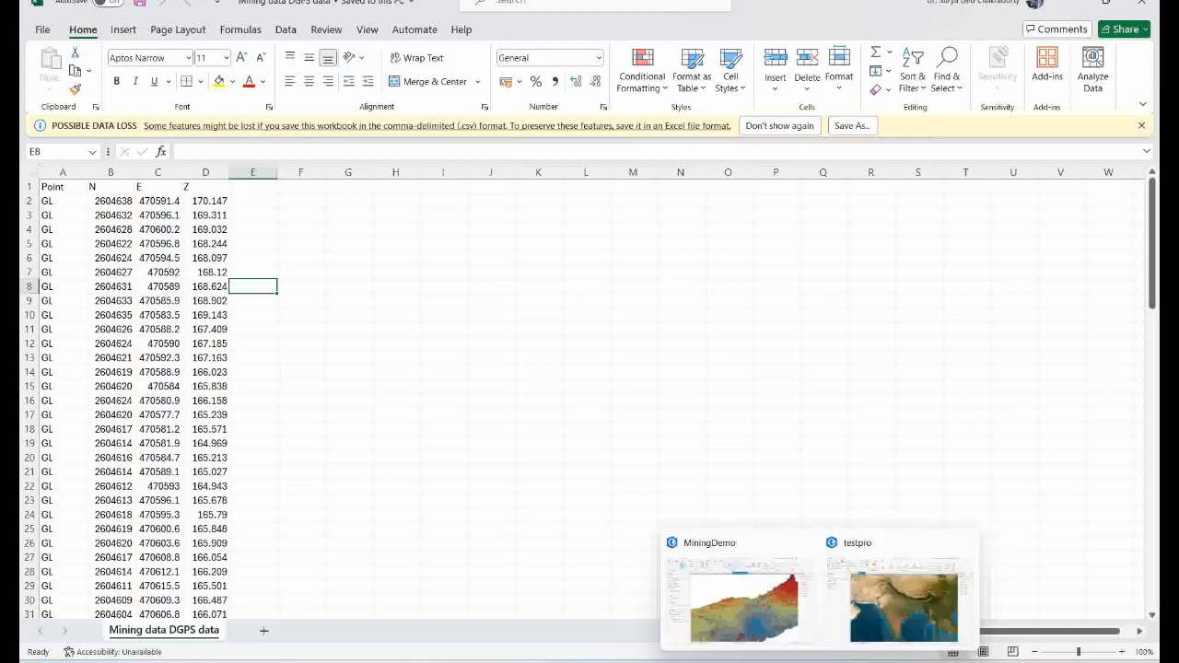
pyautogui.click(904, 603)
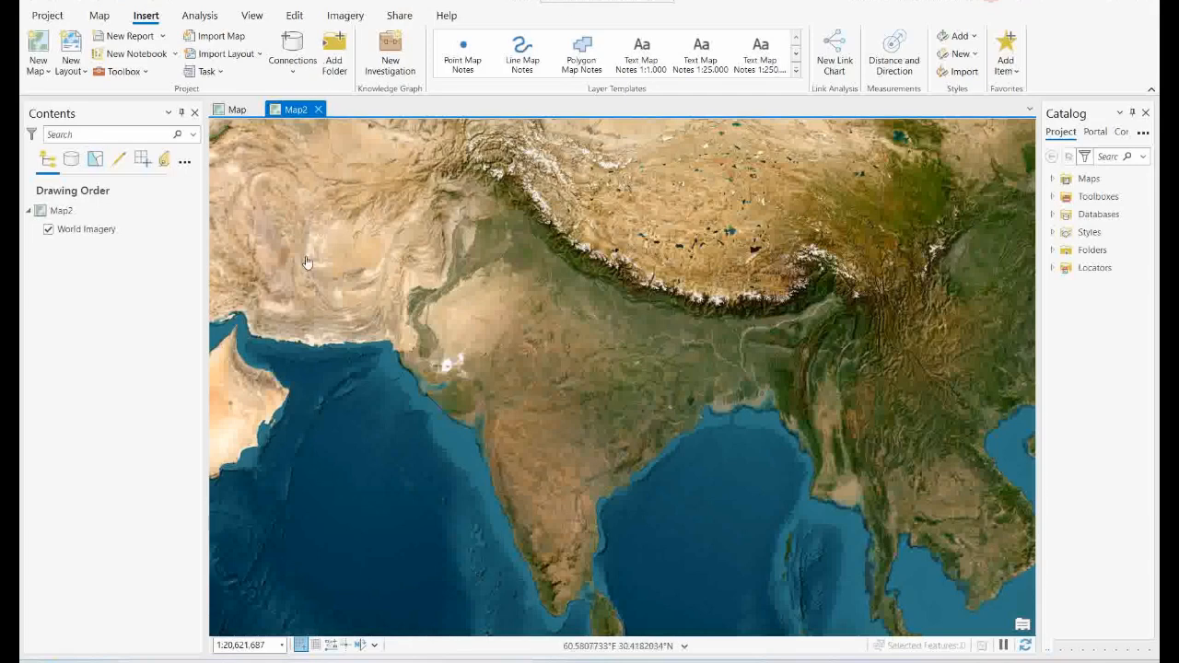
pyautogui.click(195, 232)
# Step: Set Map2's XY coordinate system to the projected system WGS 1984 UTM Zone 45N
pyautogui.click(70, 212)
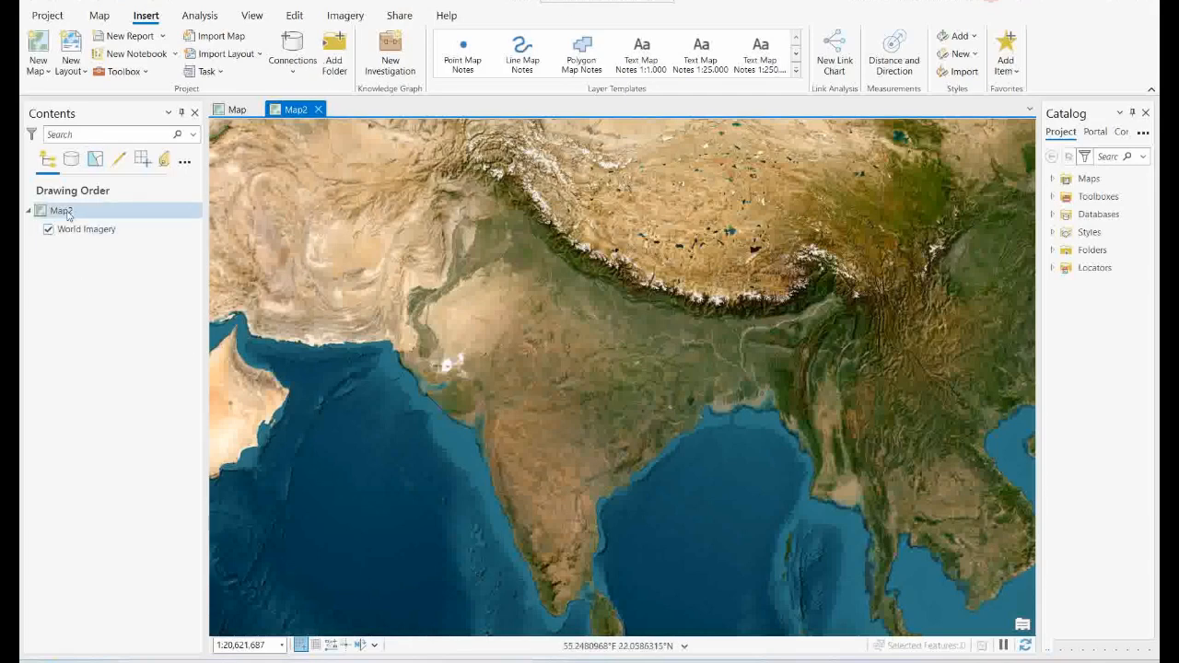
pyautogui.rightClick(86, 213)
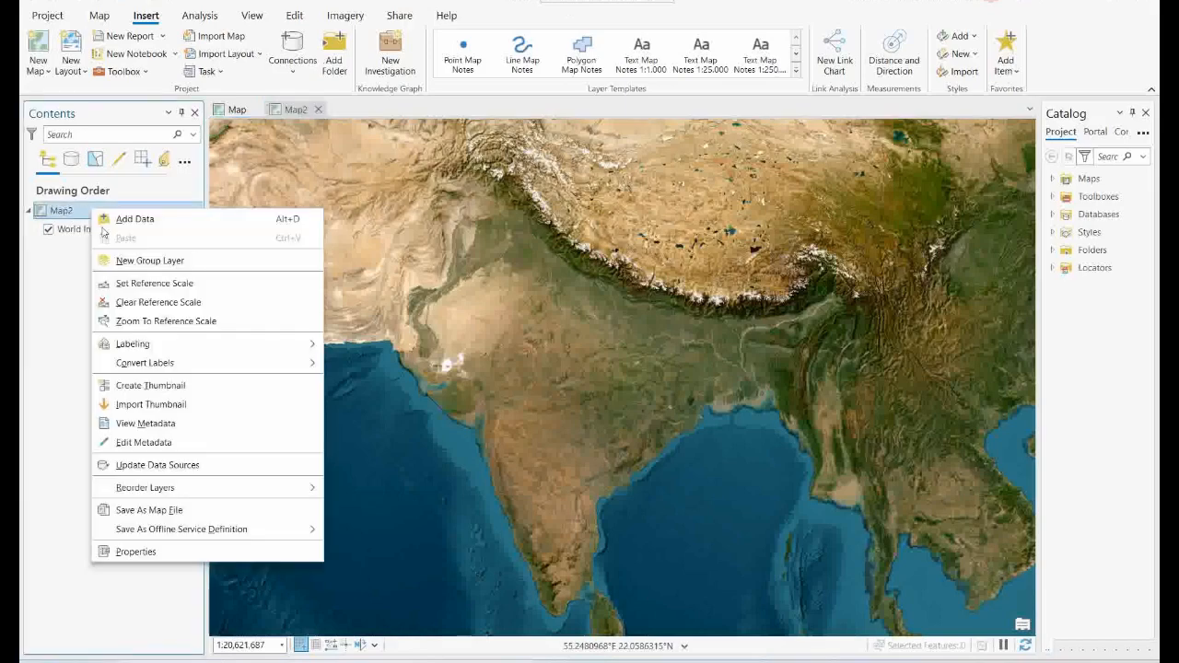
pyautogui.click(137, 553)
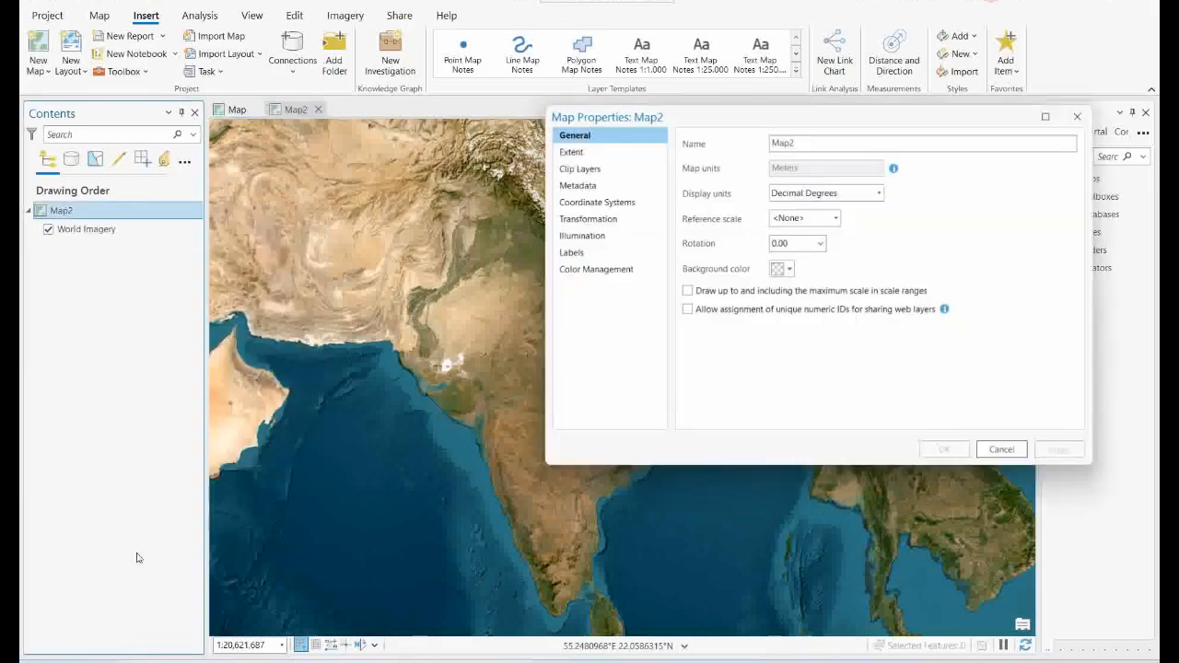
pyautogui.moveTo(763, 114); pyautogui.dragTo(504, 124)
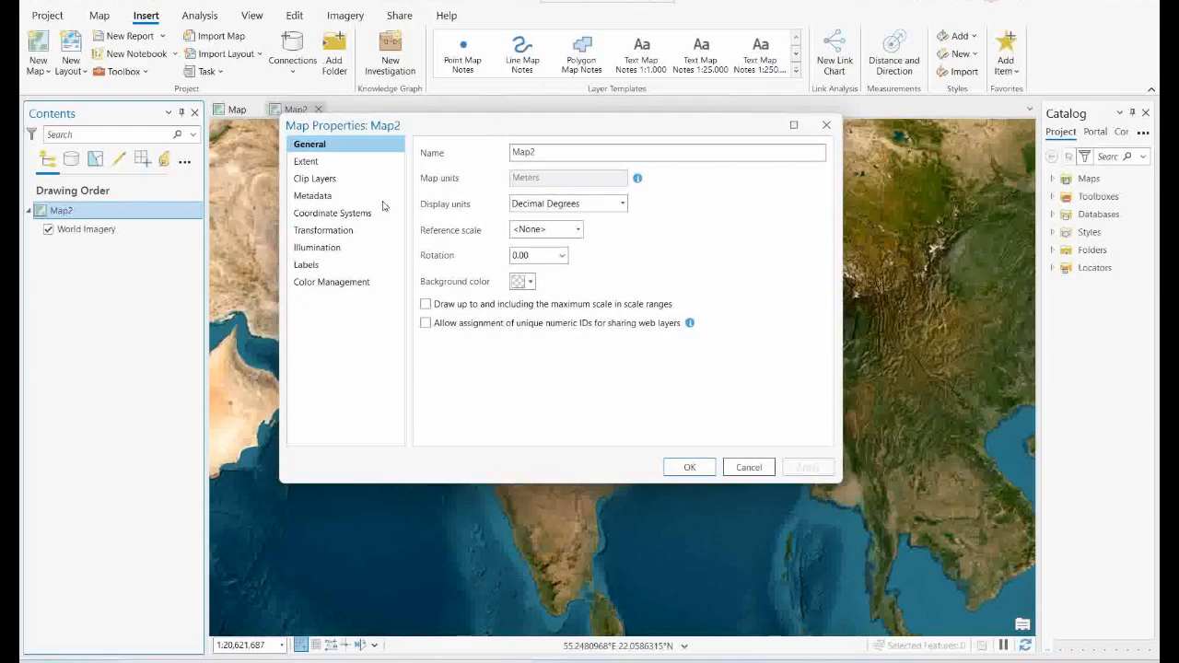
pyautogui.click(348, 215)
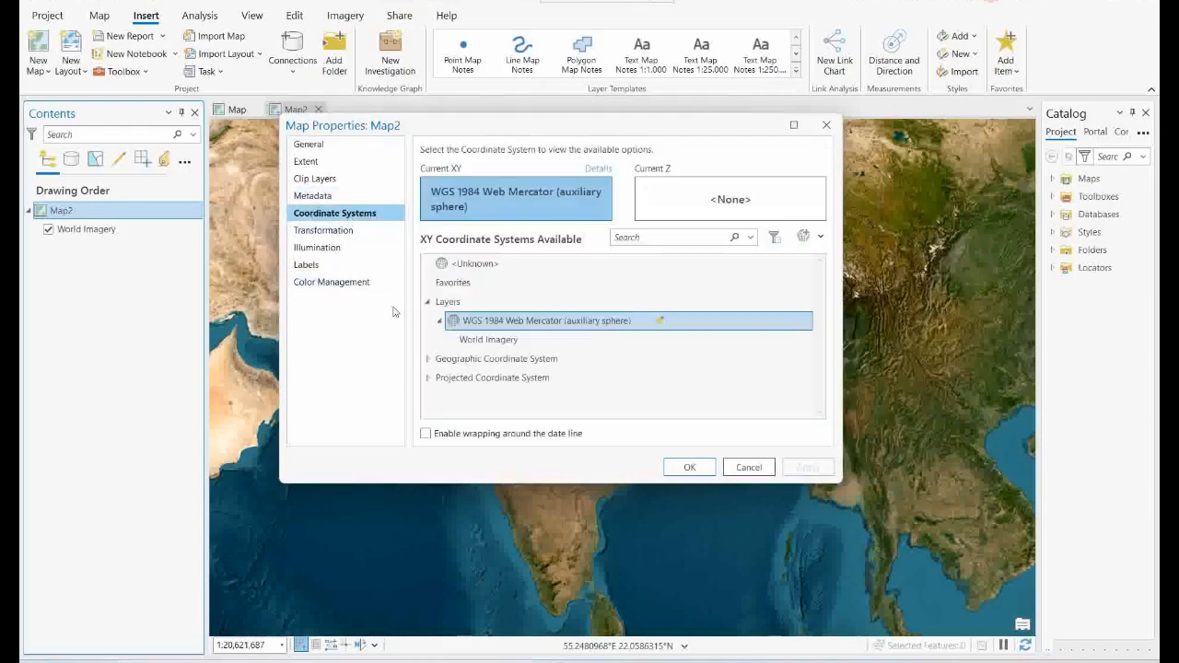
pyautogui.click(429, 378)
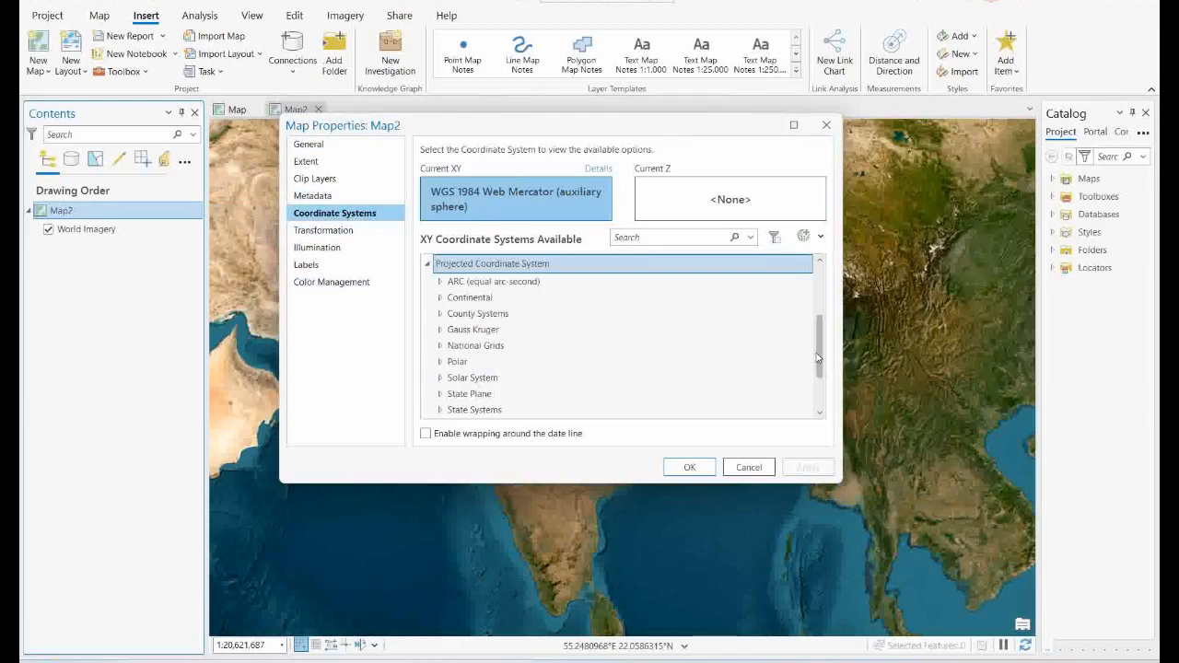
pyautogui.moveTo(819, 363); pyautogui.dragTo(825, 406)
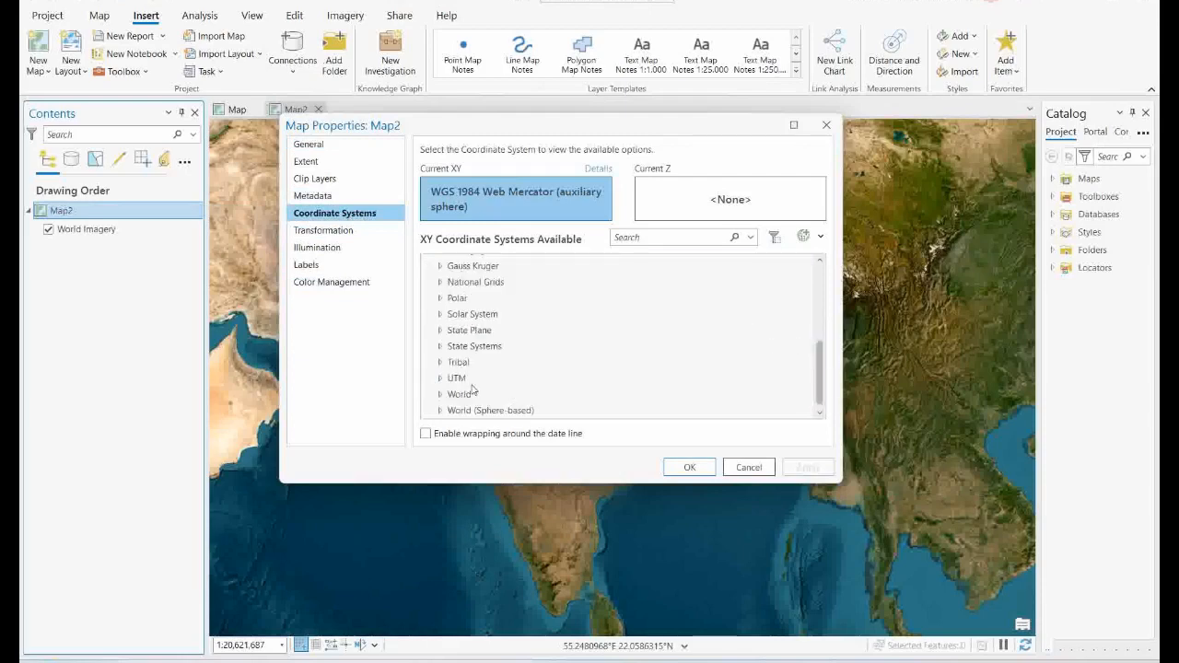
pyautogui.click(440, 380)
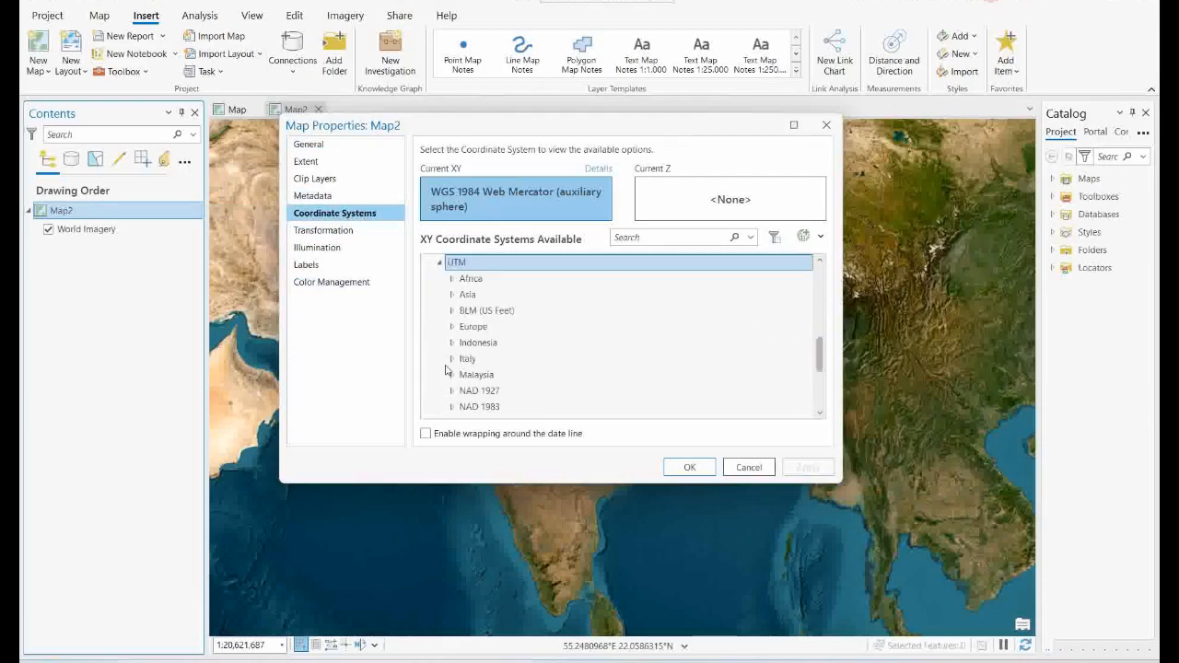
pyautogui.moveTo(821, 347); pyautogui.dragTo(824, 398)
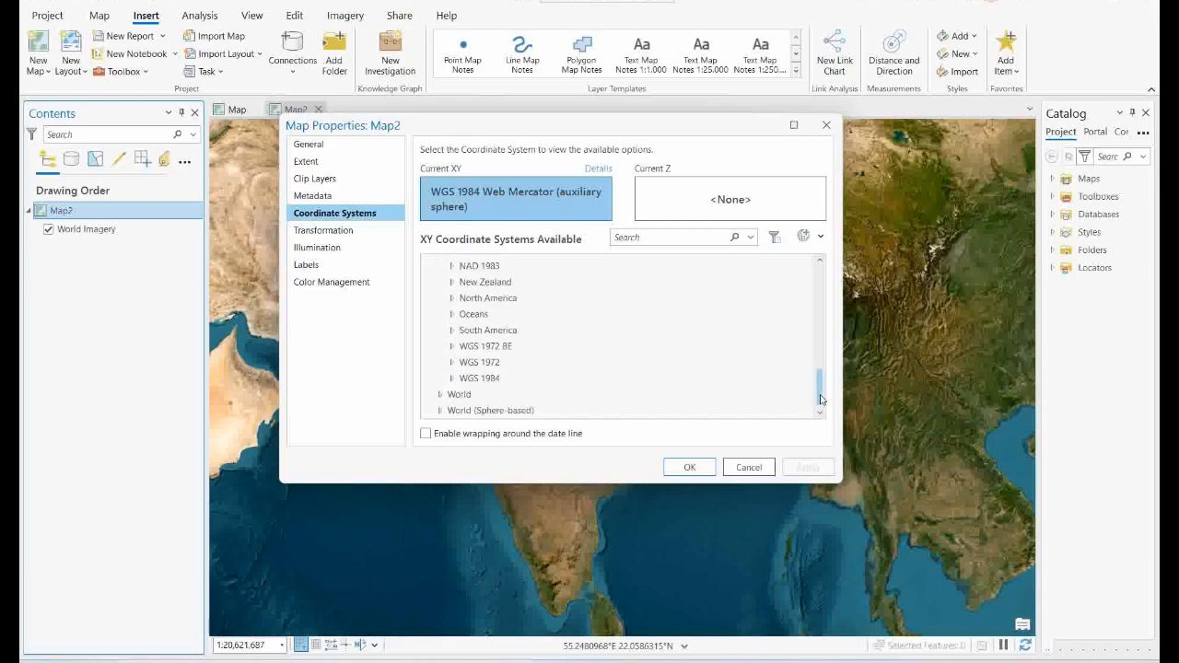
pyautogui.click(452, 378)
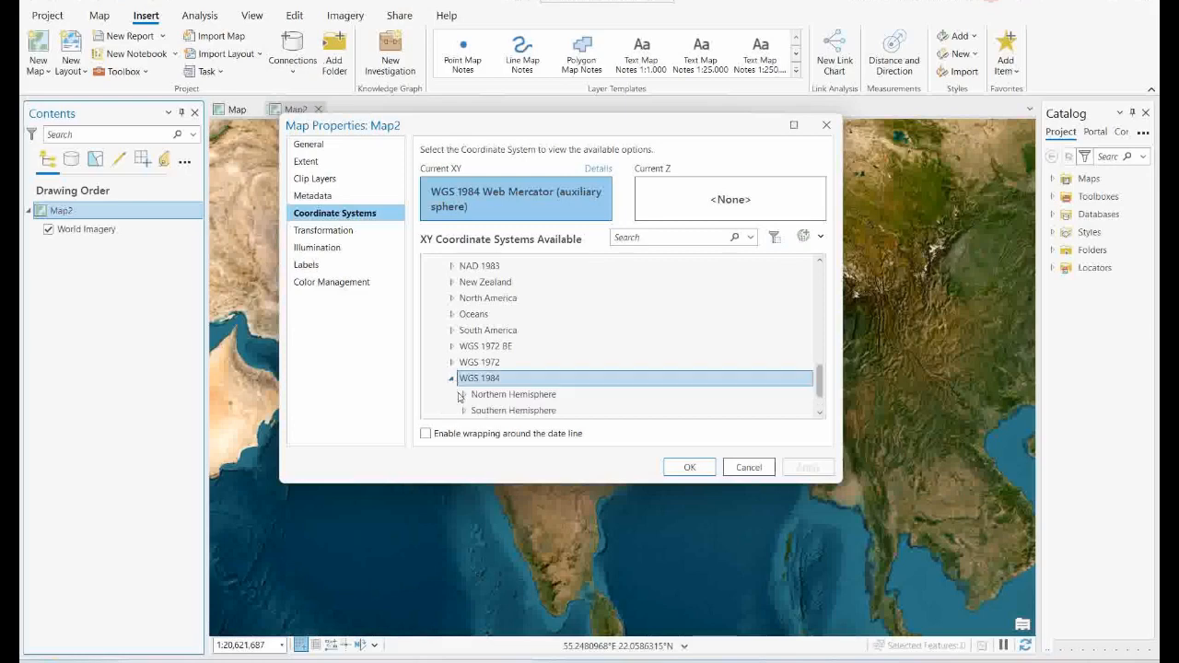
pyautogui.click(465, 394)
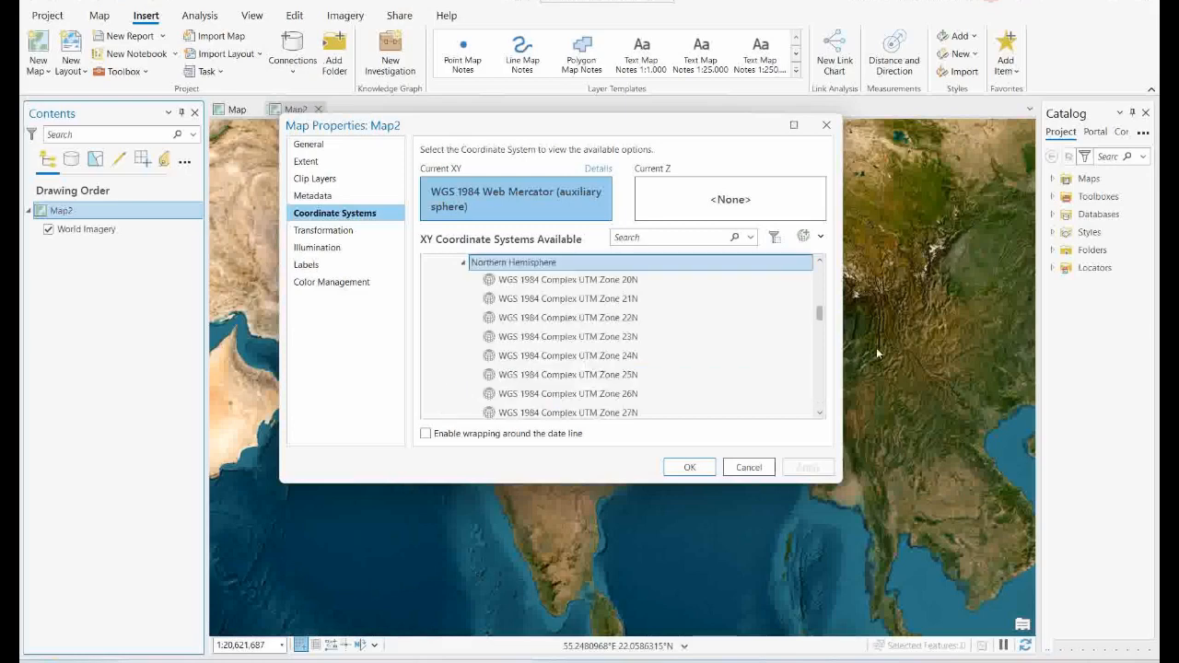
pyautogui.moveTo(820, 318); pyautogui.dragTo(822, 391)
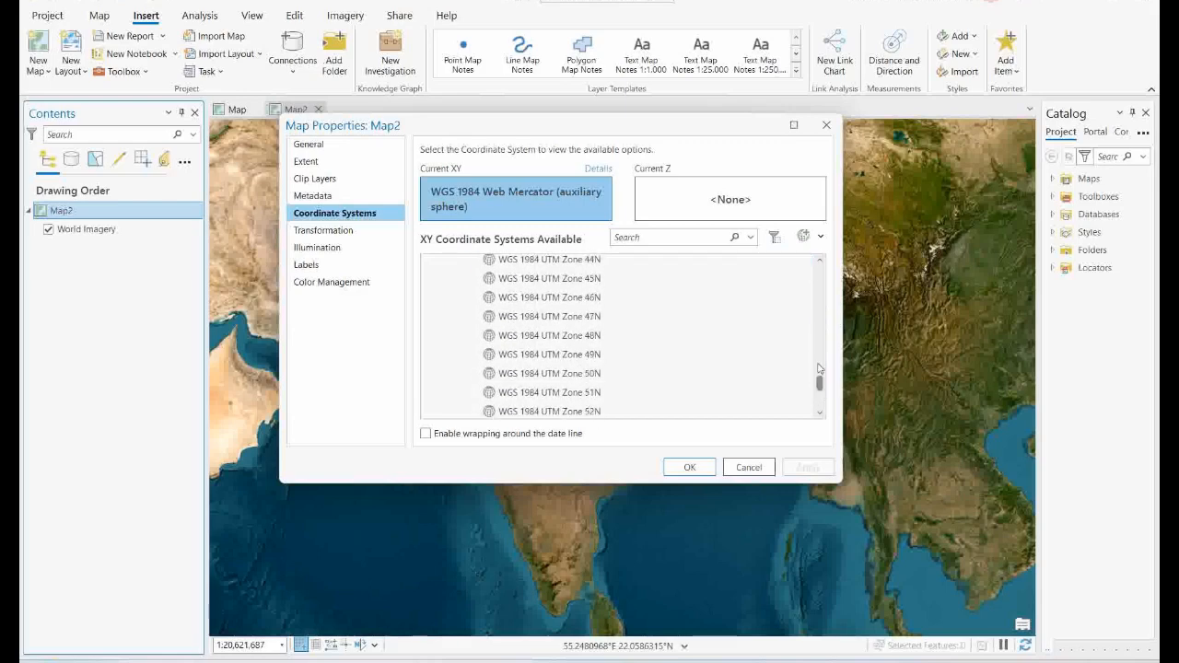
pyautogui.click(537, 282)
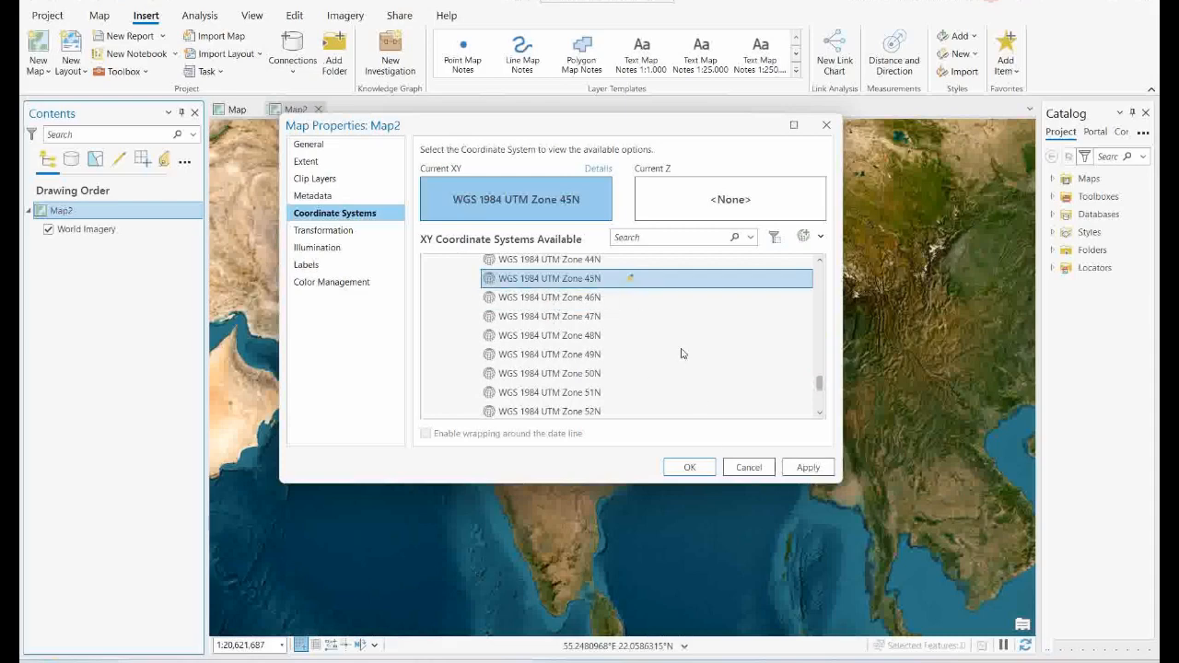
pyautogui.click(811, 470)
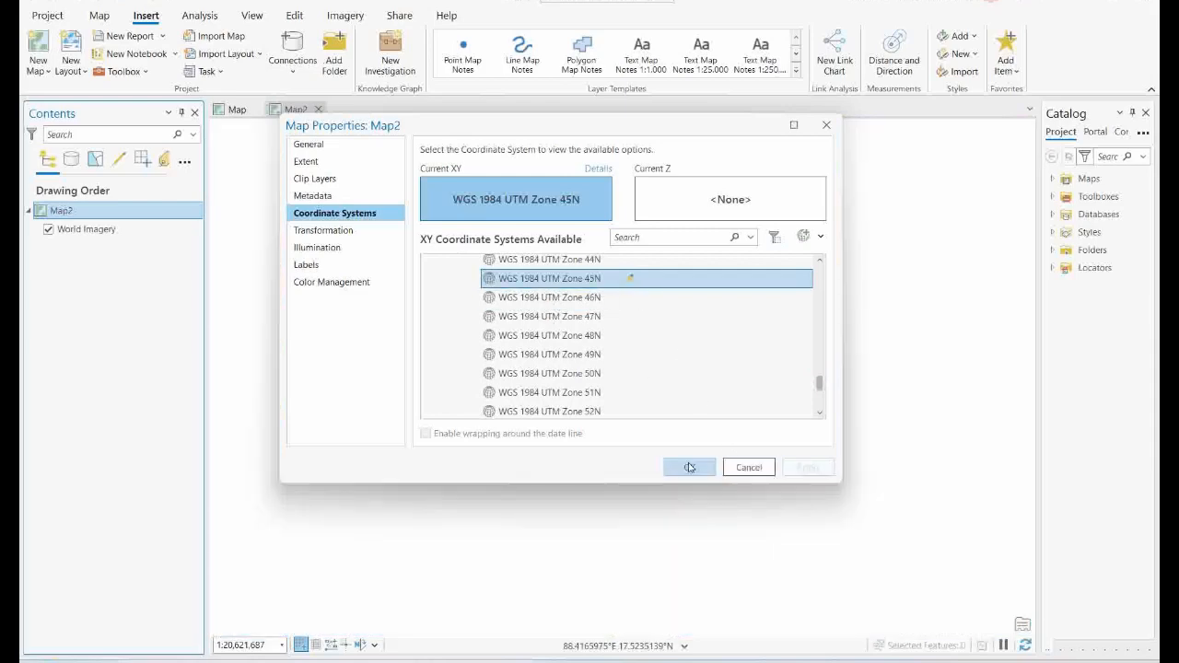
pyautogui.click(689, 467)
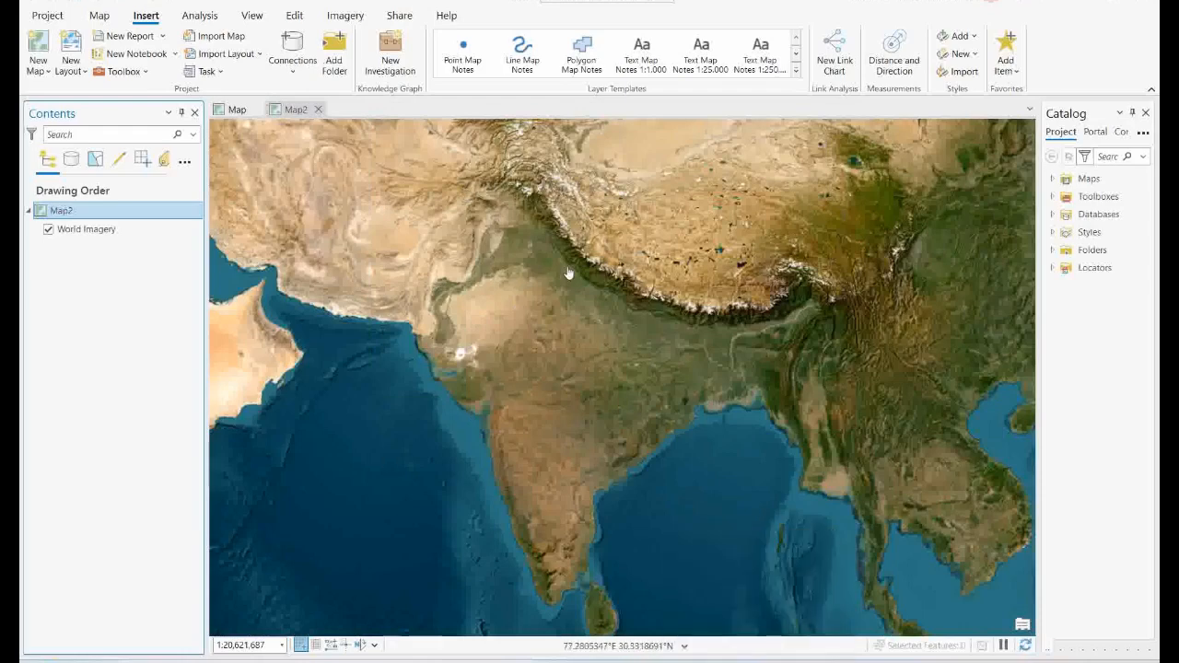
# Step: Start adding data to Map2 and browse to the west bengal Mine data folder under C:, old laptop system backup, Training Data
pyautogui.click(99, 15)
pyautogui.click(333, 67)
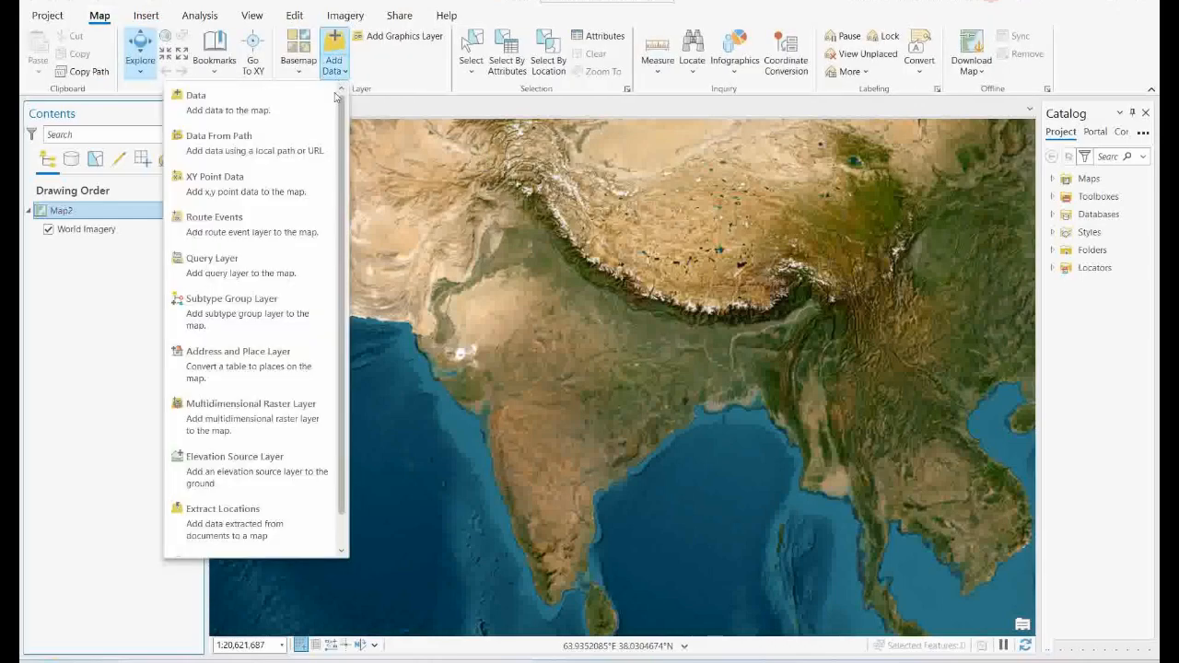
pyautogui.click(219, 109)
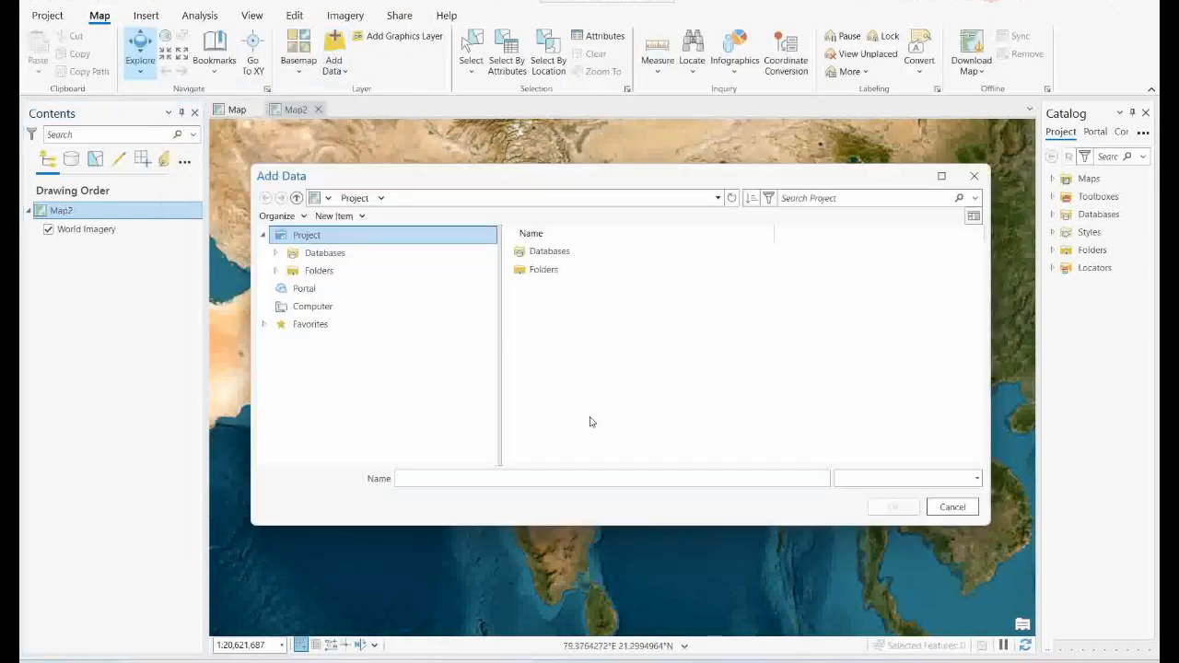
pyautogui.click(920, 630)
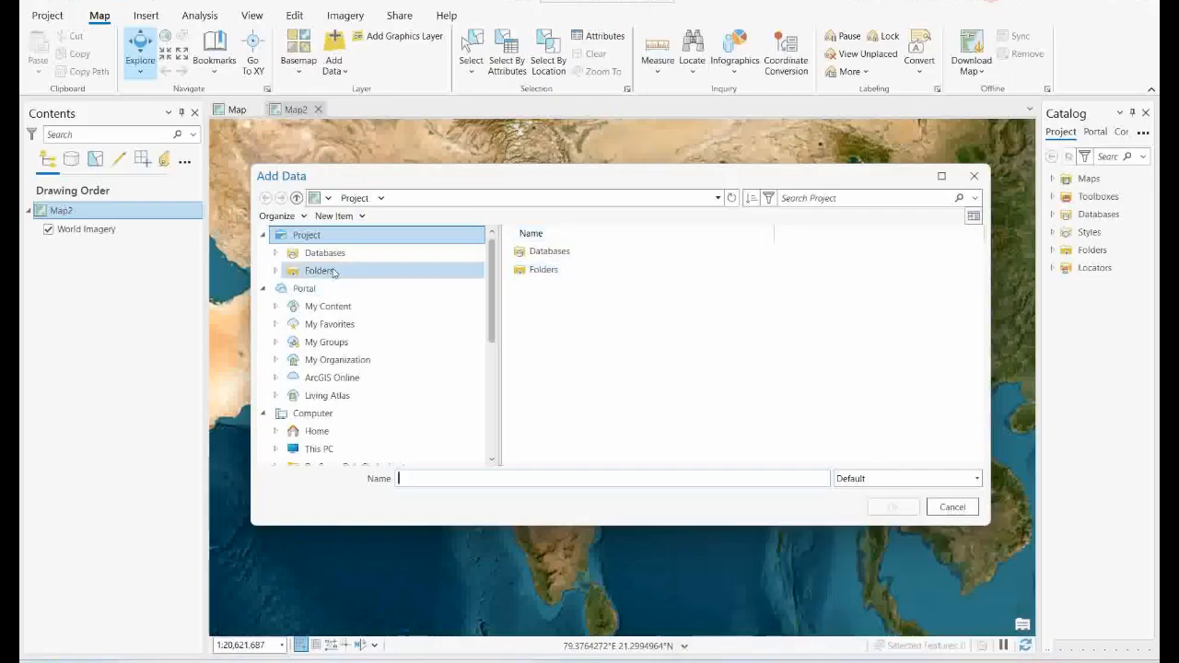
pyautogui.click(304, 448)
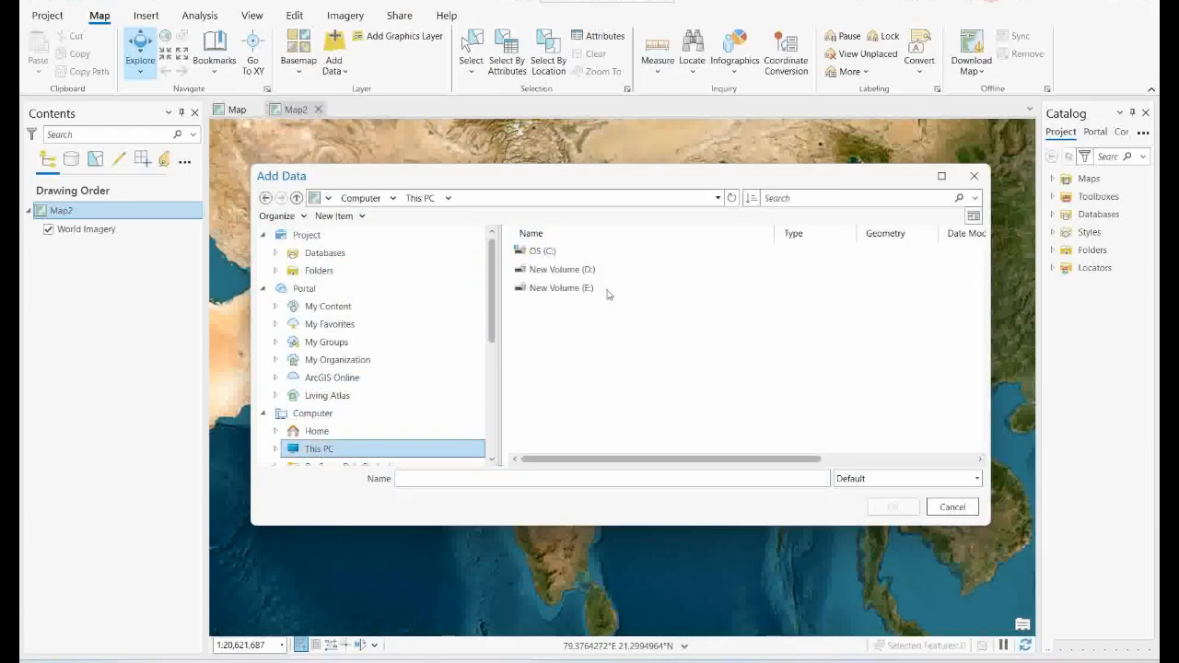
pyautogui.doubleClick(550, 288)
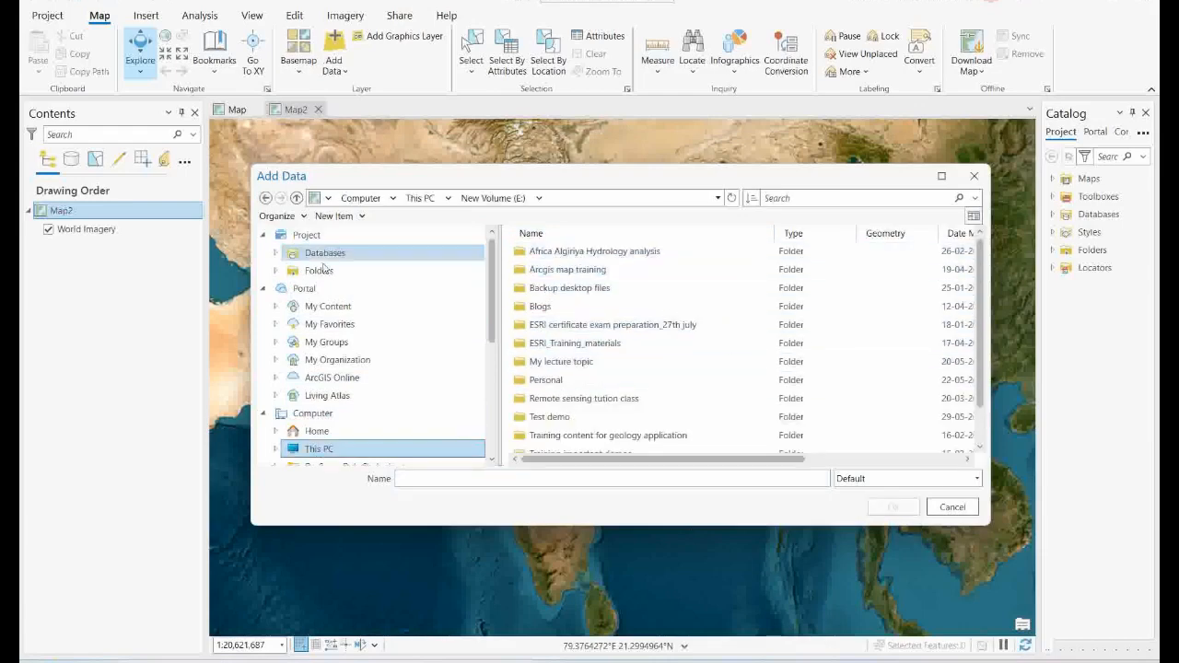
pyautogui.click(323, 452)
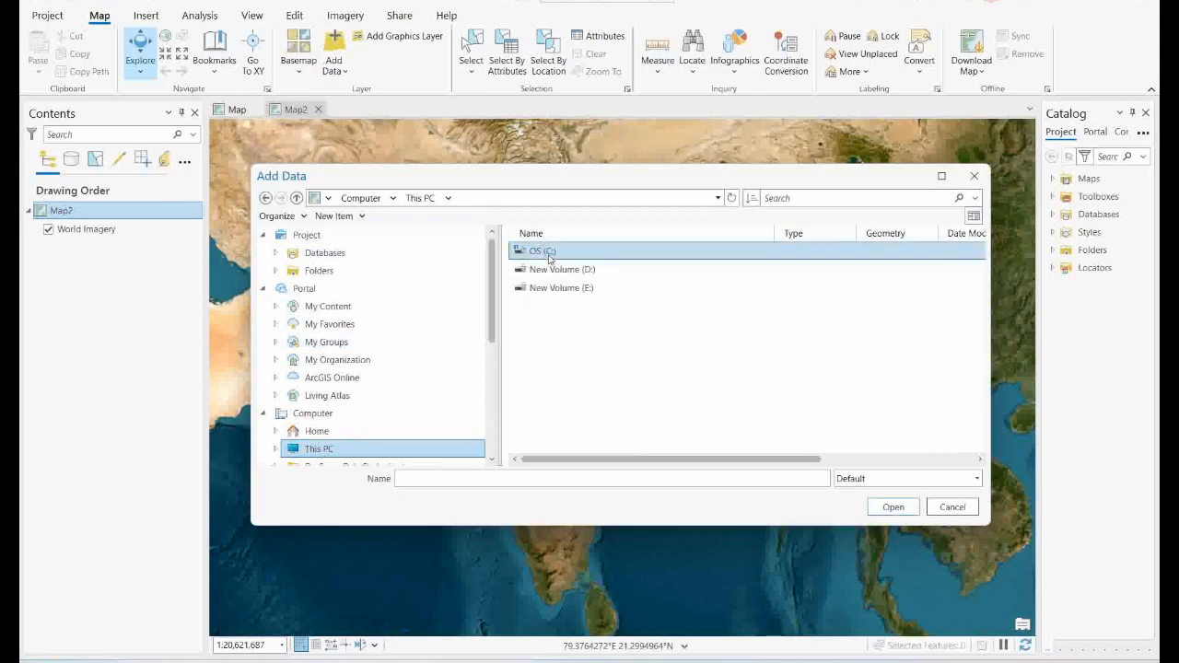
pyautogui.doubleClick(544, 254)
pyautogui.doubleClick(569, 326)
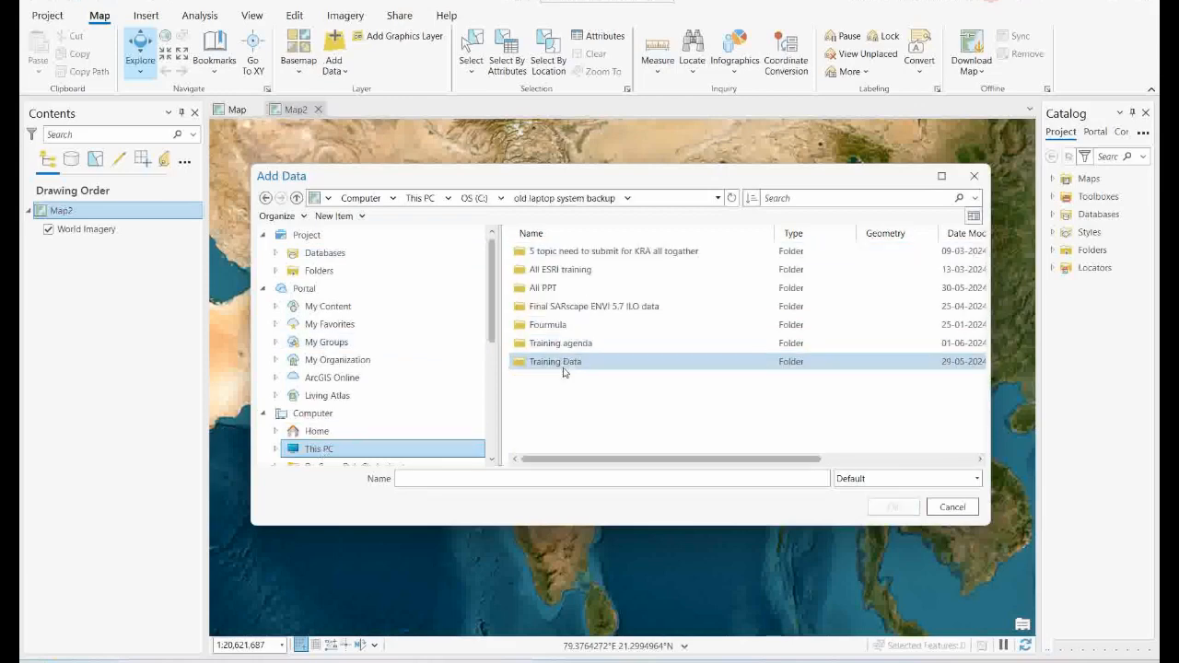
pyautogui.doubleClick(559, 362)
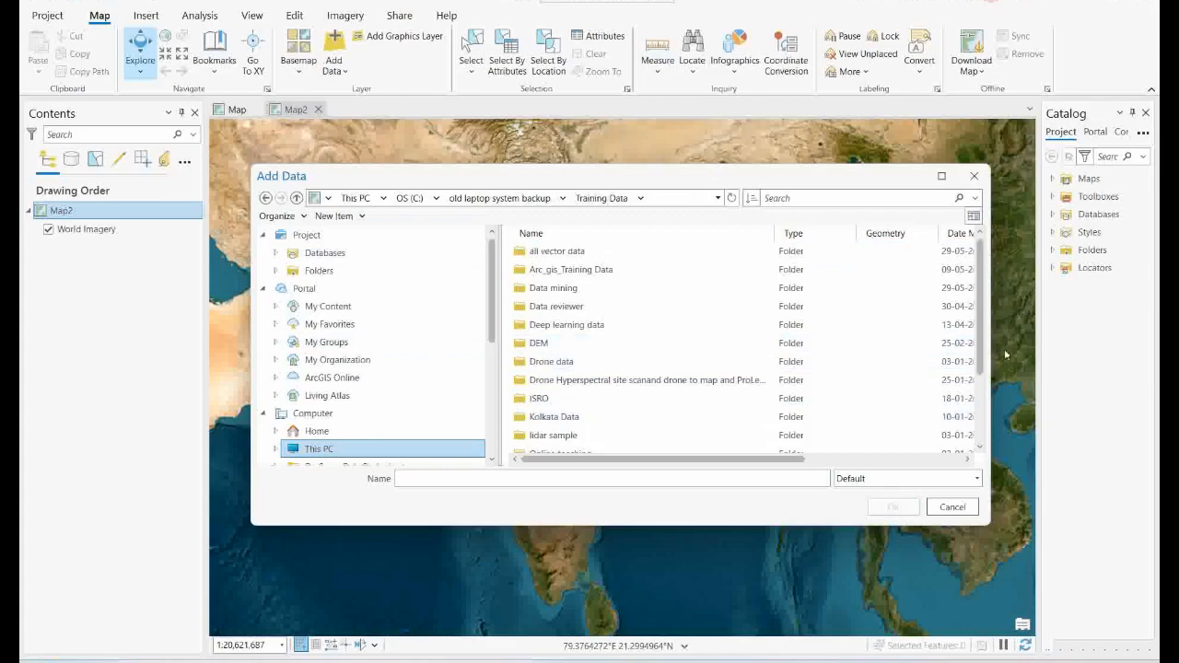
pyautogui.moveTo(983, 363); pyautogui.dragTo(983, 430)
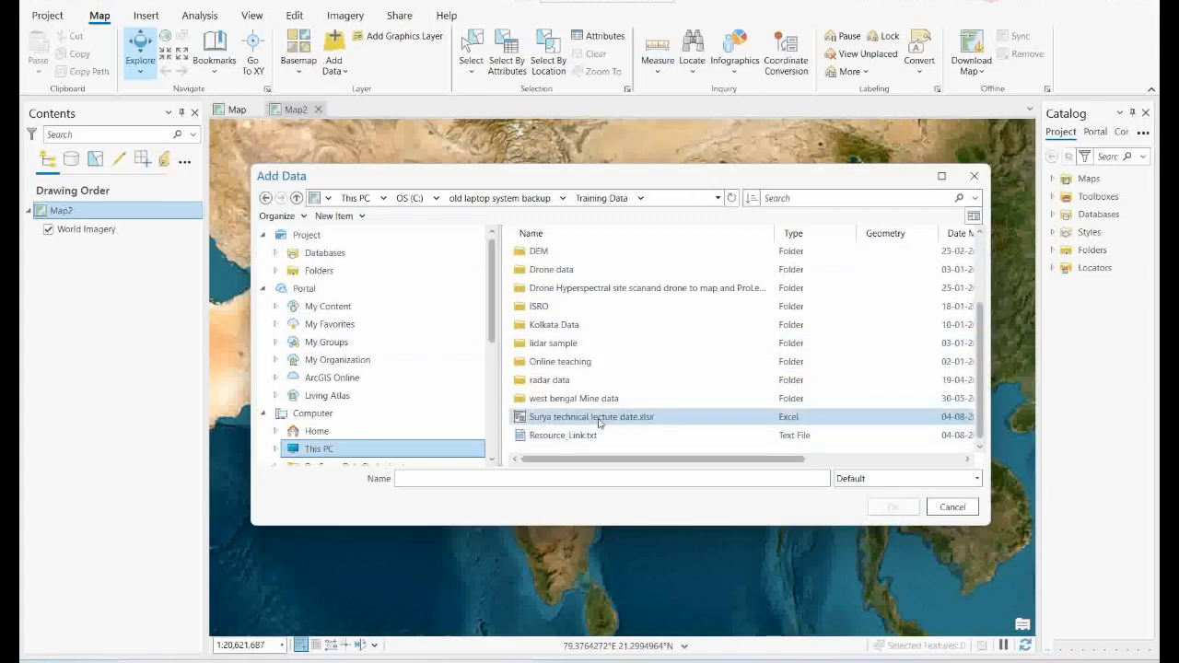
pyautogui.doubleClick(564, 398)
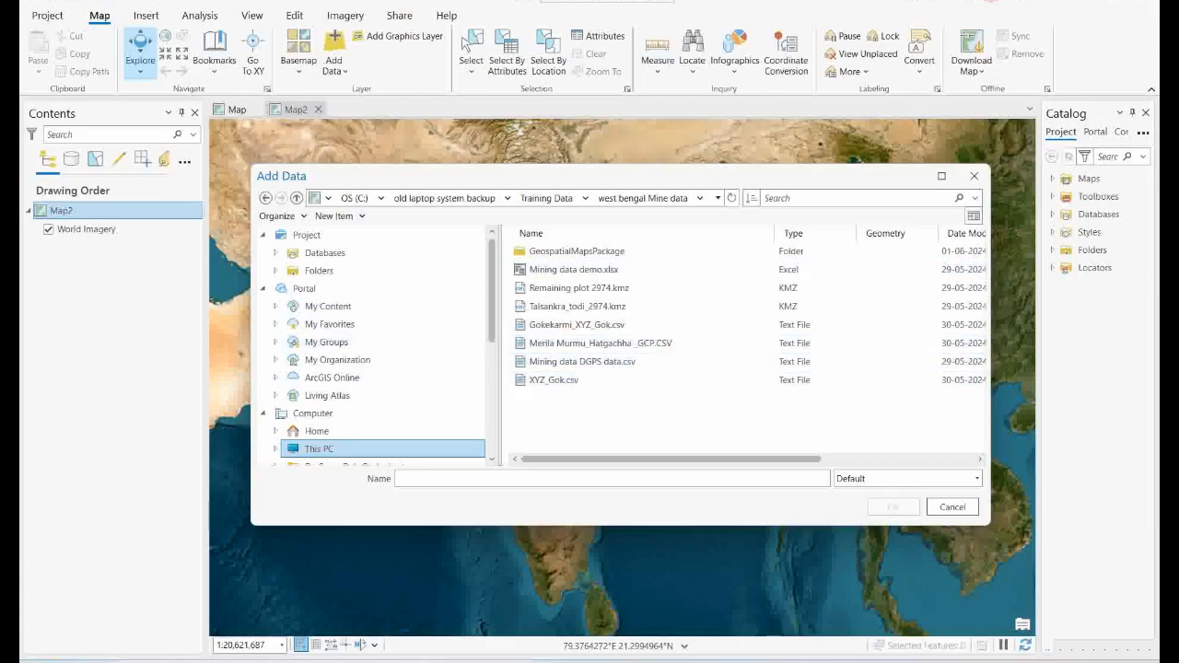
# Step: Switch to the Mining data DGPS data spreadsheet in Excel, choose CSV (MS-DOS) as the Save As format, and cancel without saving
pyautogui.moveTo(847, 656)
pyautogui.click(917, 612)
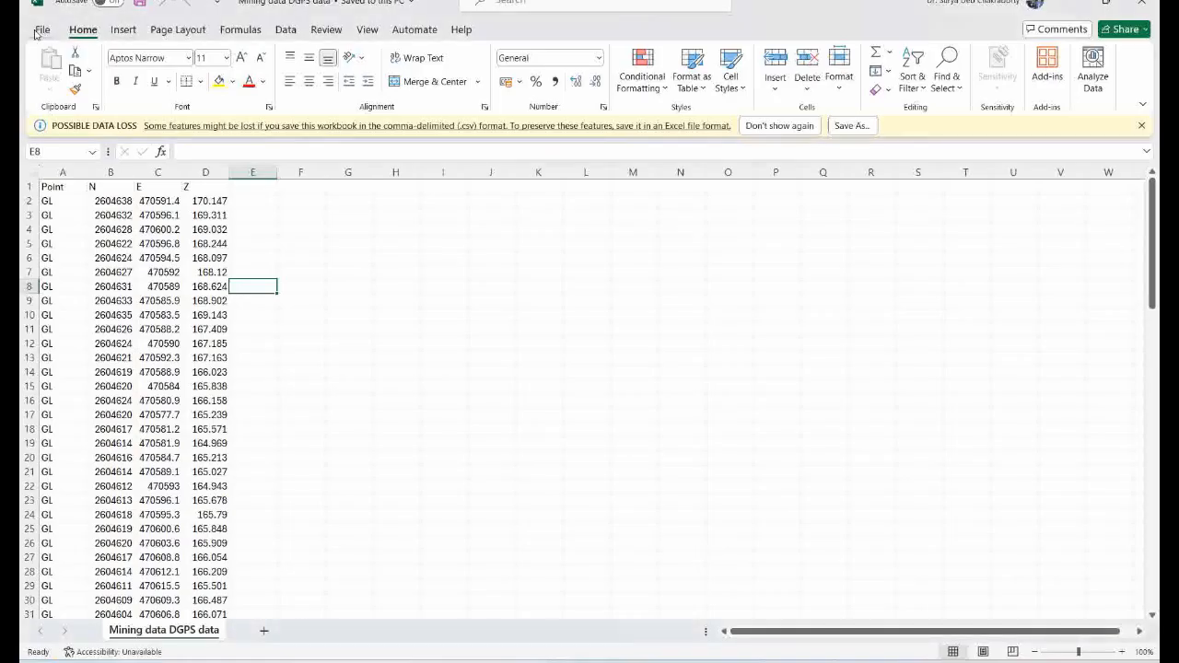
pyautogui.click(41, 30)
pyautogui.click(64, 286)
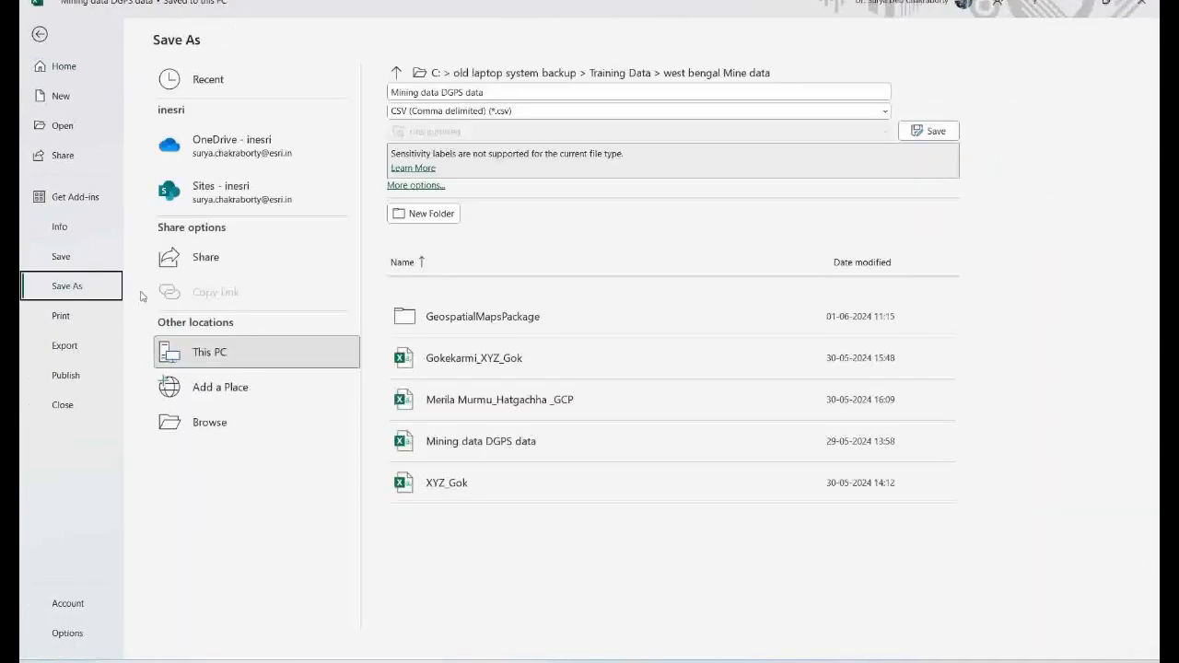
pyautogui.click(210, 422)
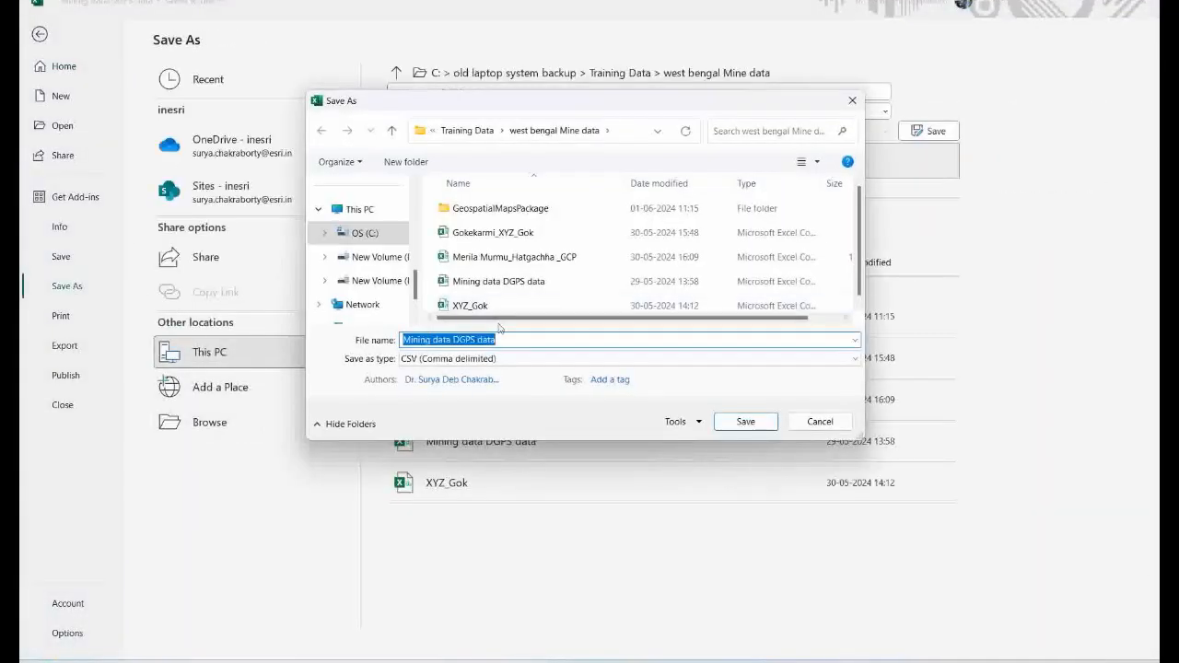
pyautogui.click(453, 361)
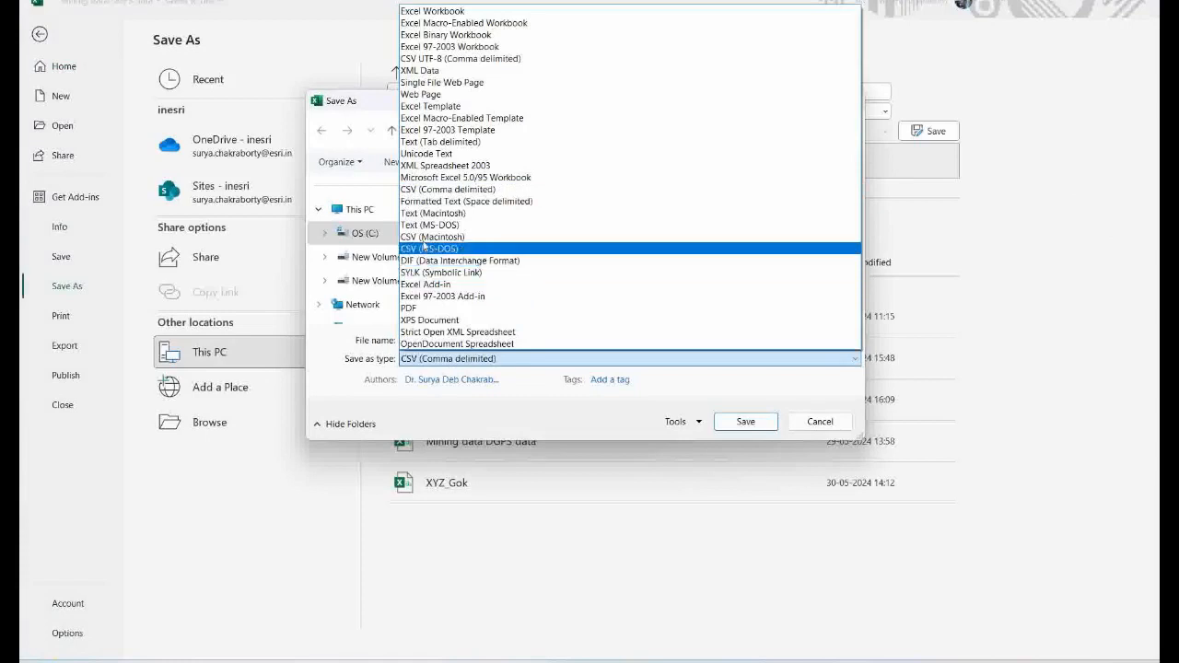
pyautogui.click(430, 248)
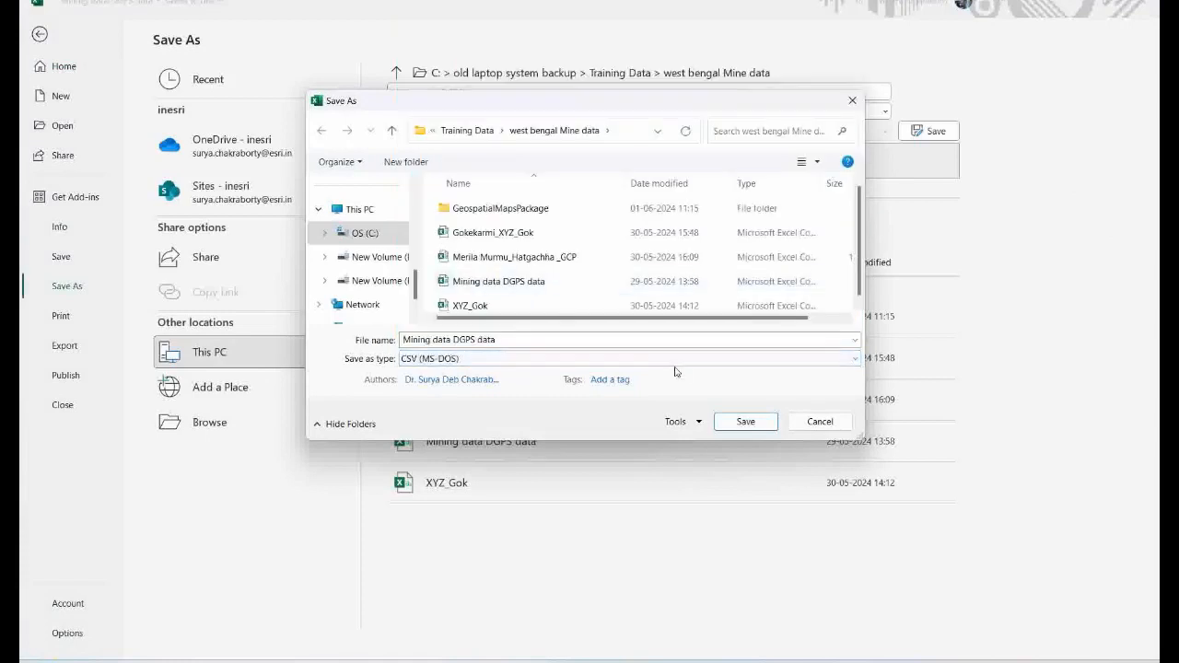
pyautogui.click(852, 101)
pyautogui.click(39, 34)
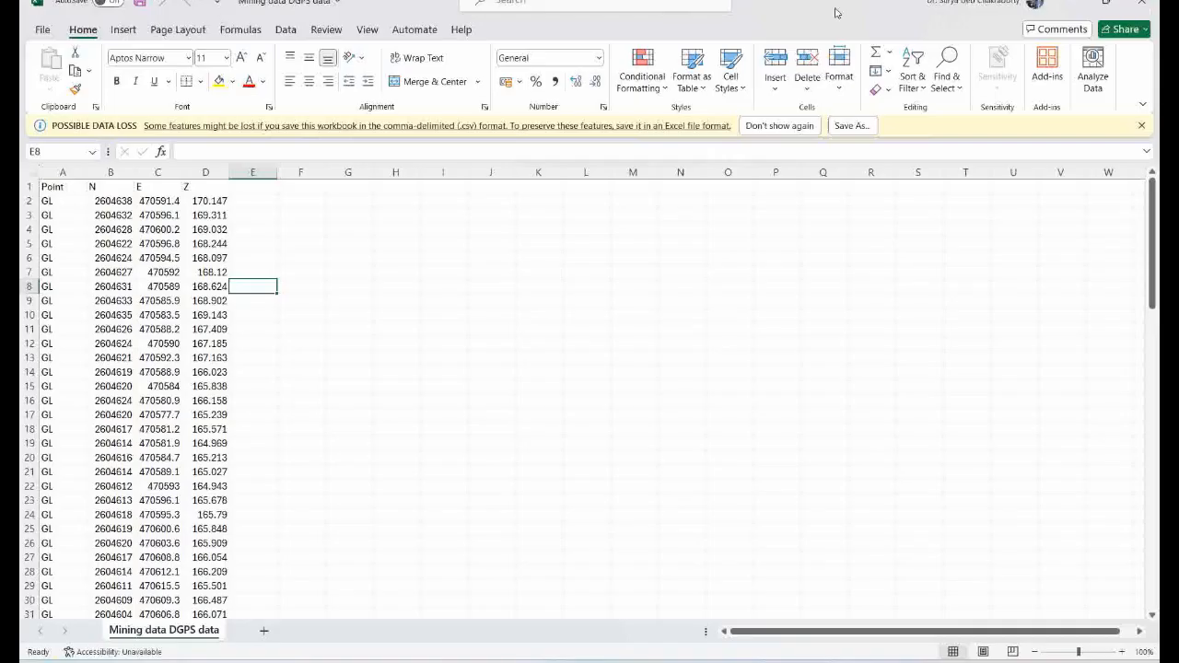
# Step: Return to the Add Data dialog in ArcGIS Pro and add Mining data DGPS data.csv to Map2
pyautogui.click(1080, 2)
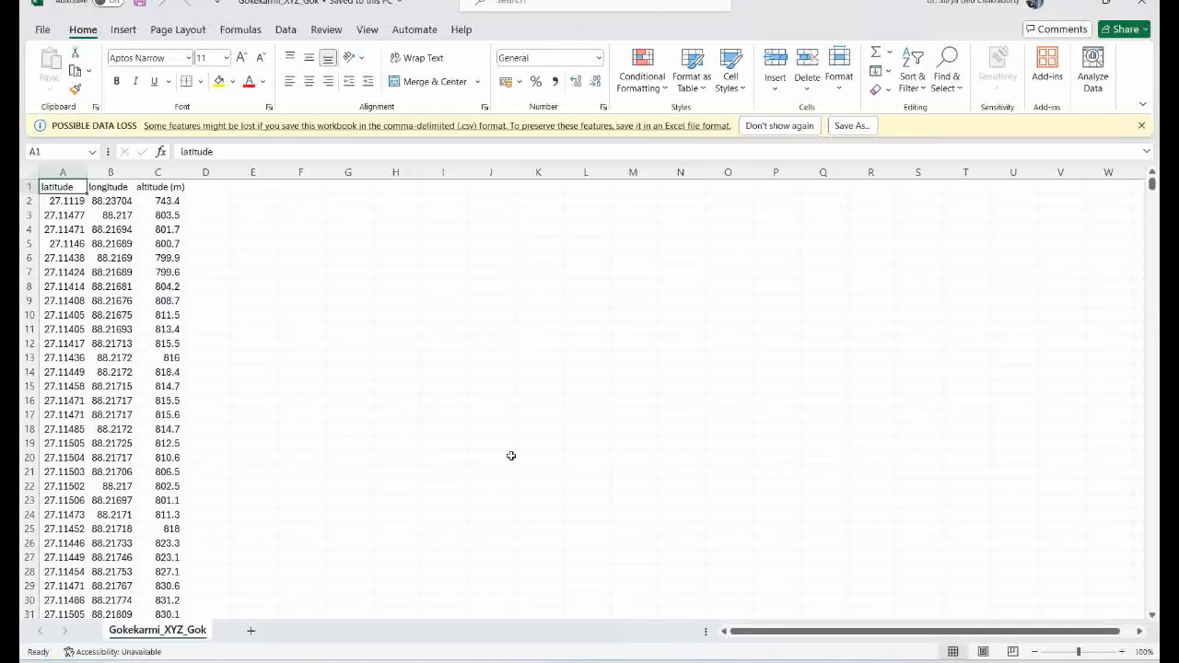
pyautogui.click(1080, 3)
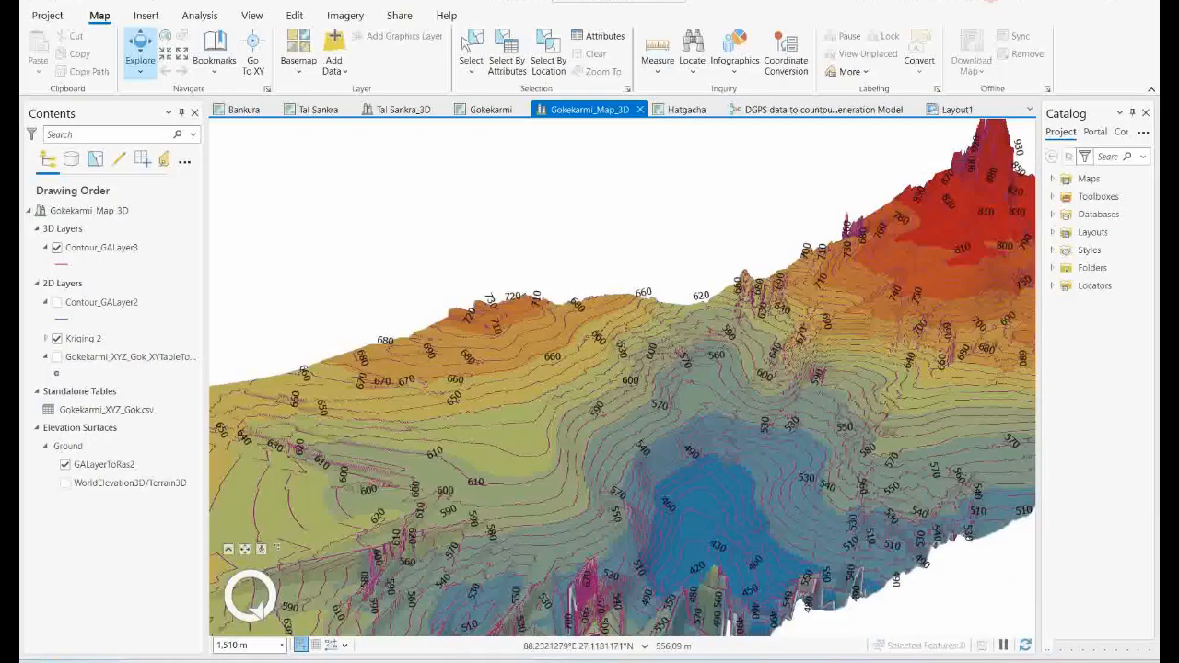
pyautogui.moveTo(857, 661)
pyautogui.click(967, 612)
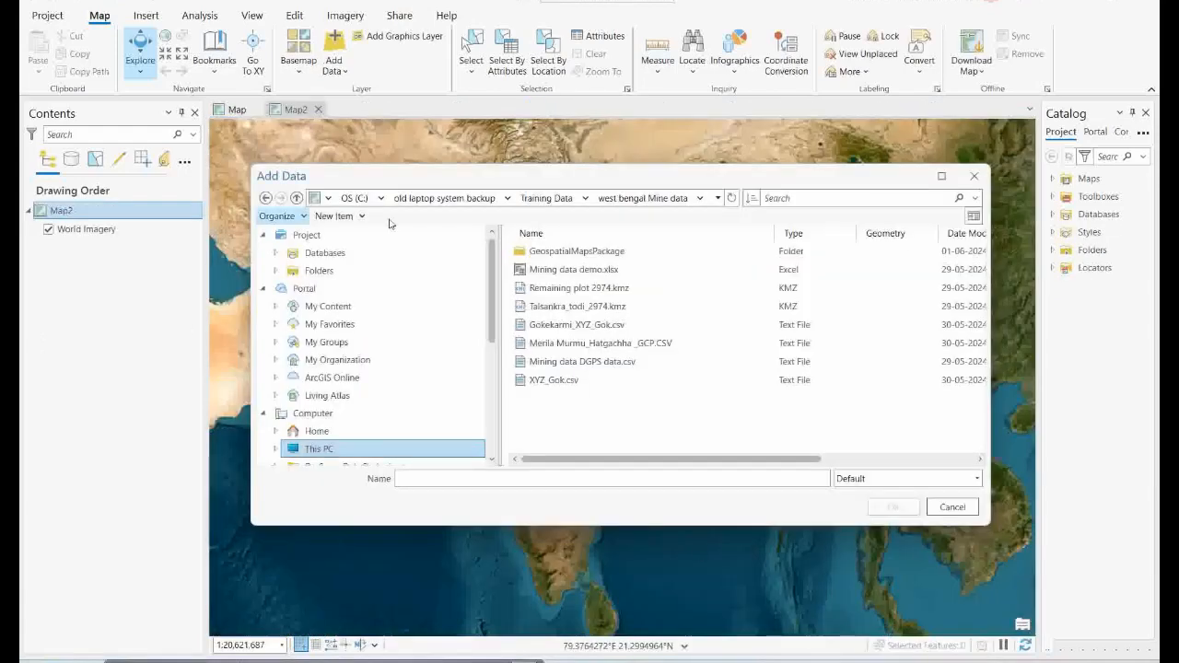
pyautogui.click(590, 366)
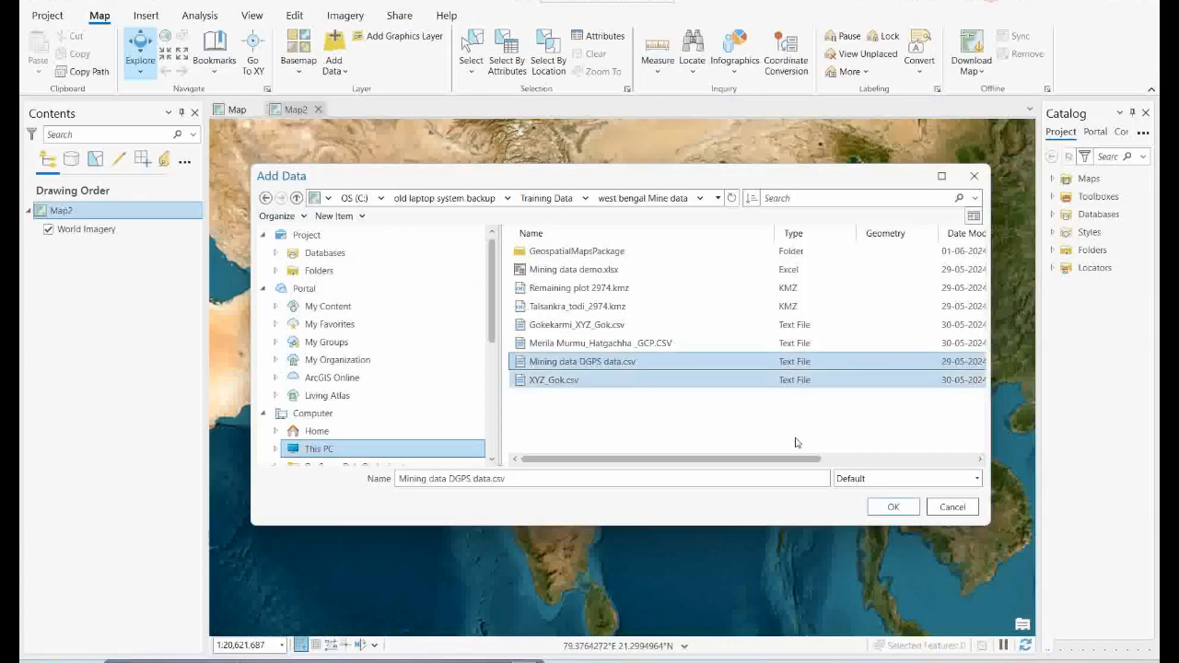
pyautogui.click(884, 508)
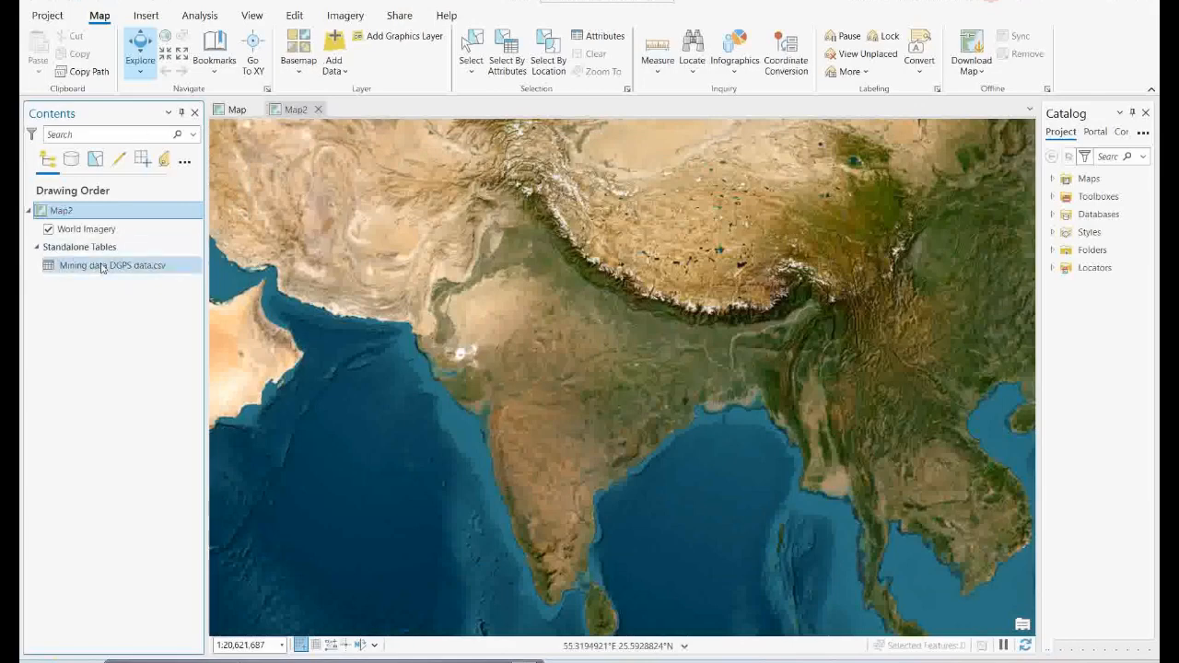
pyautogui.click(333, 66)
pyautogui.click(208, 183)
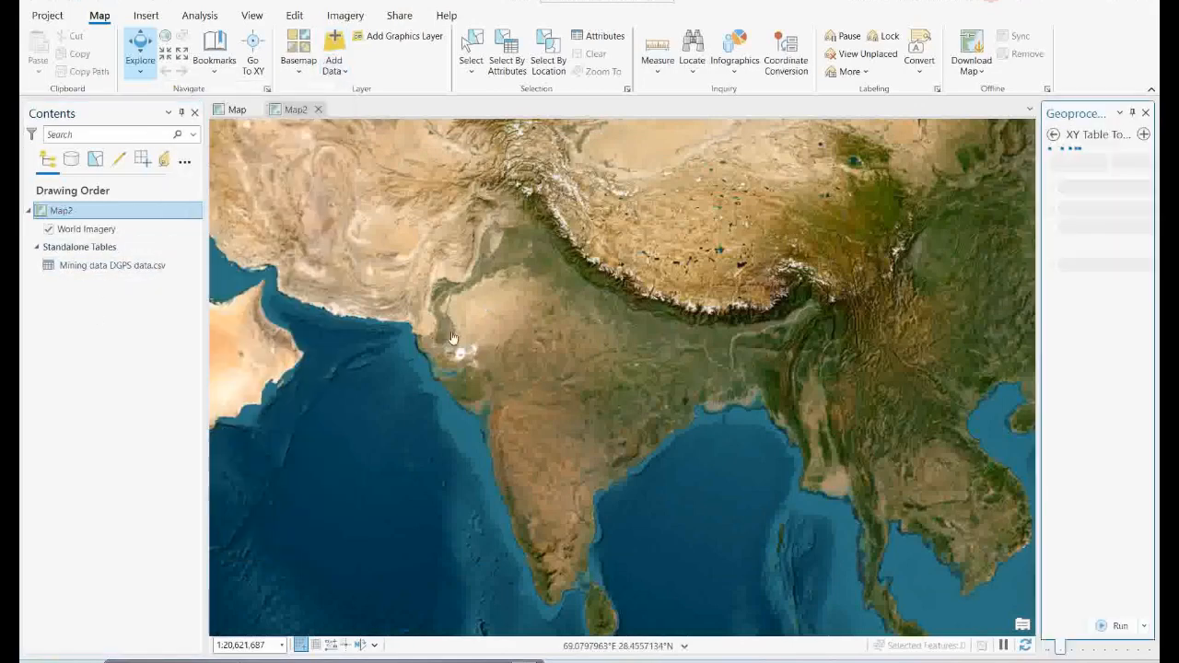
pyautogui.click(1145, 112)
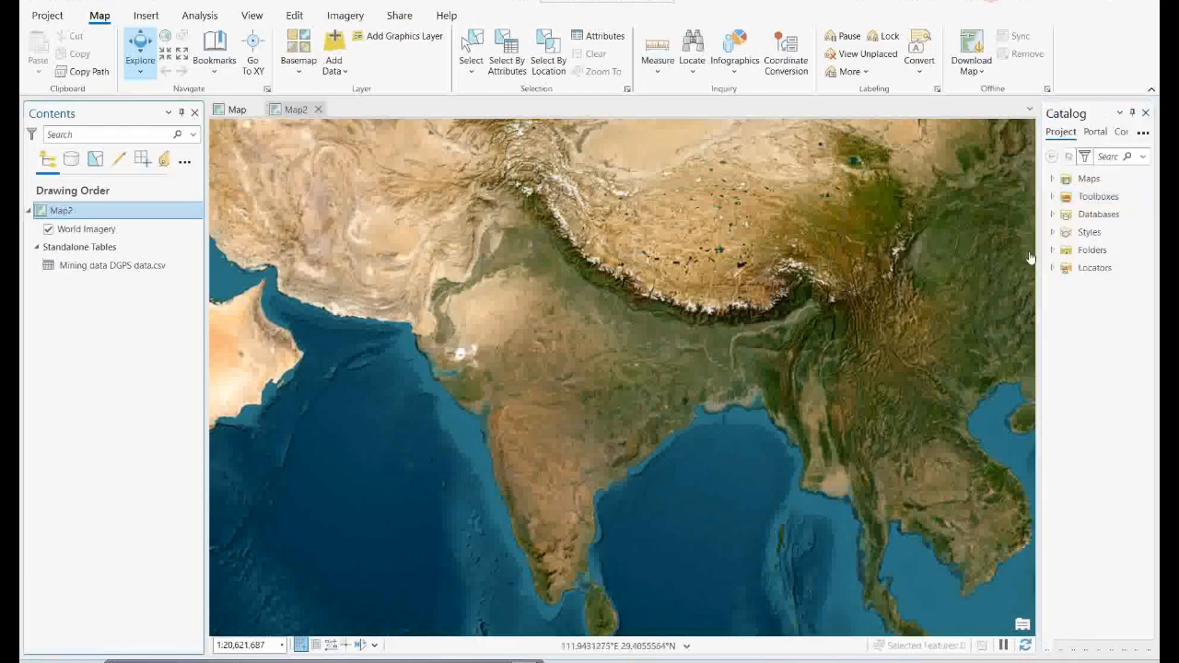
# Step: Widen the Catalog and Contents panes and start XY Table To Point from the Mining data DGPS data.csv table
pyautogui.moveTo(1041, 265); pyautogui.dragTo(902, 260)
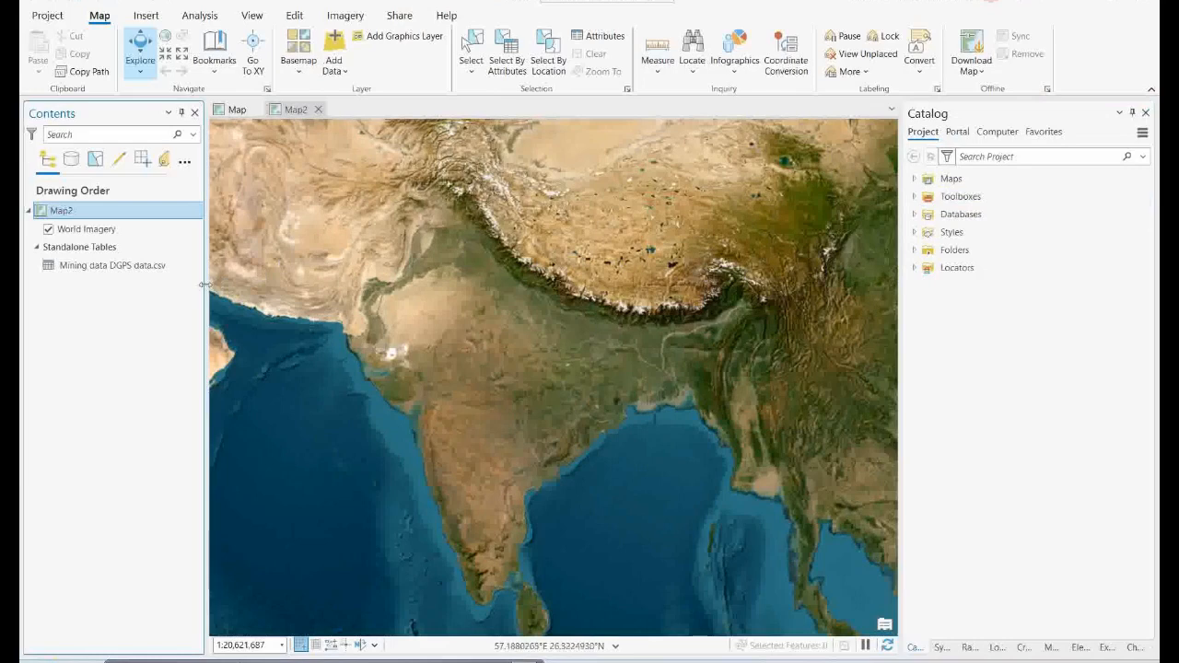
pyautogui.moveTo(204, 285); pyautogui.dragTo(261, 289)
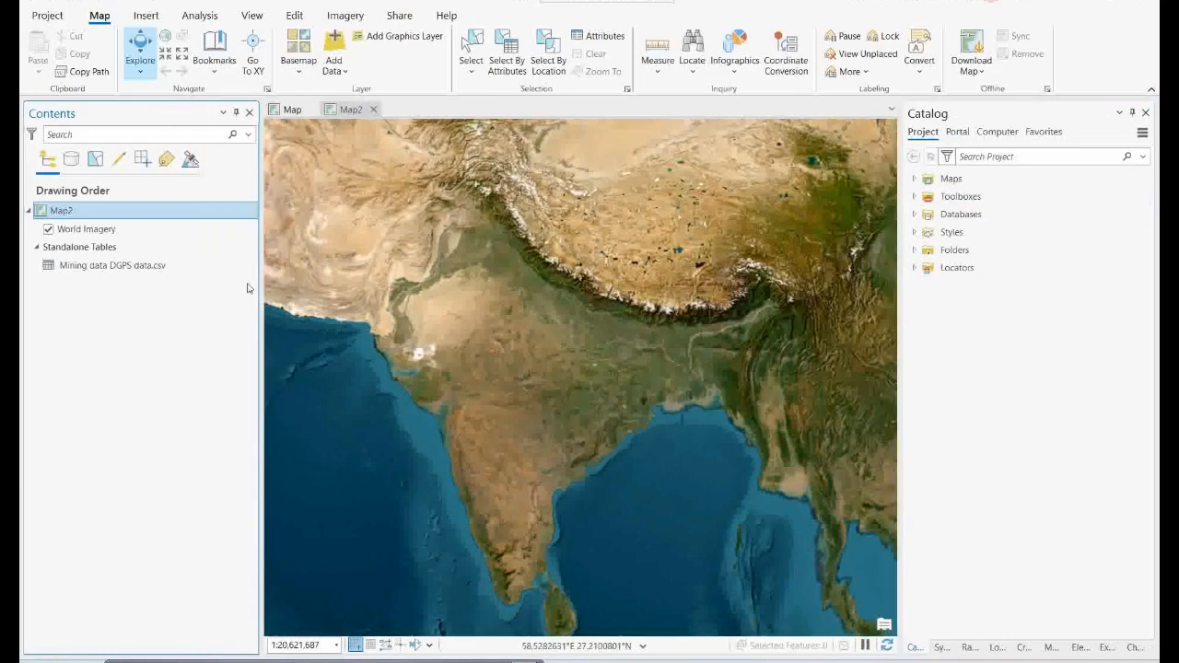
pyautogui.click(94, 270)
pyautogui.rightClick(95, 269)
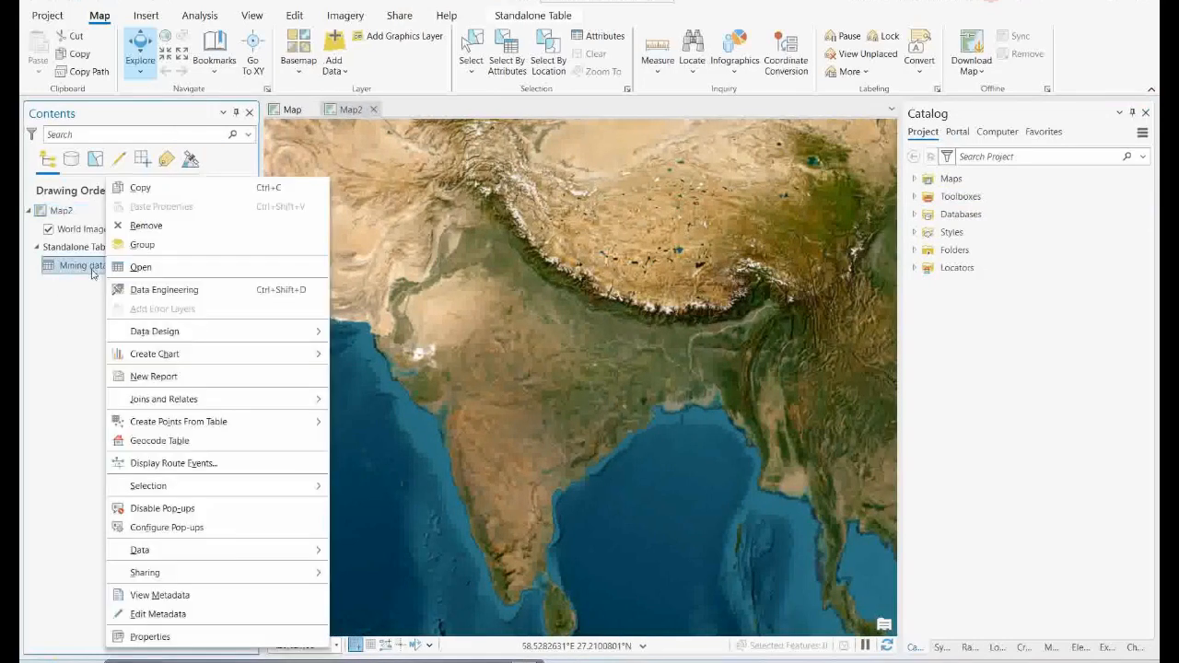
pyautogui.moveTo(305, 421)
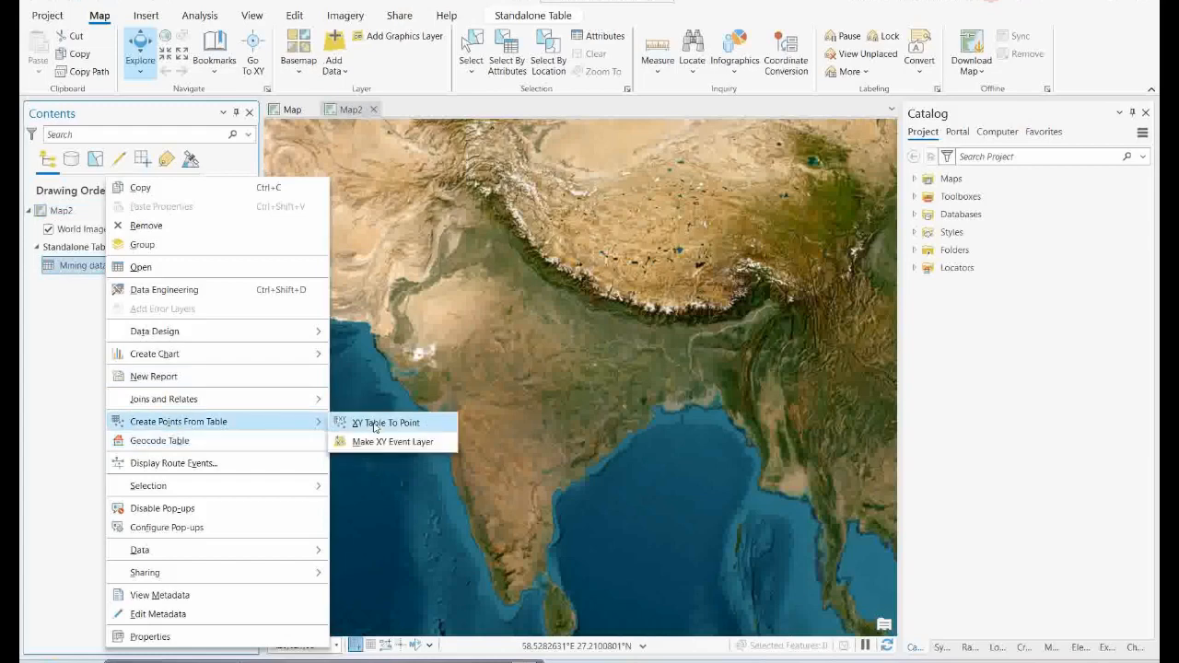
pyautogui.click(387, 425)
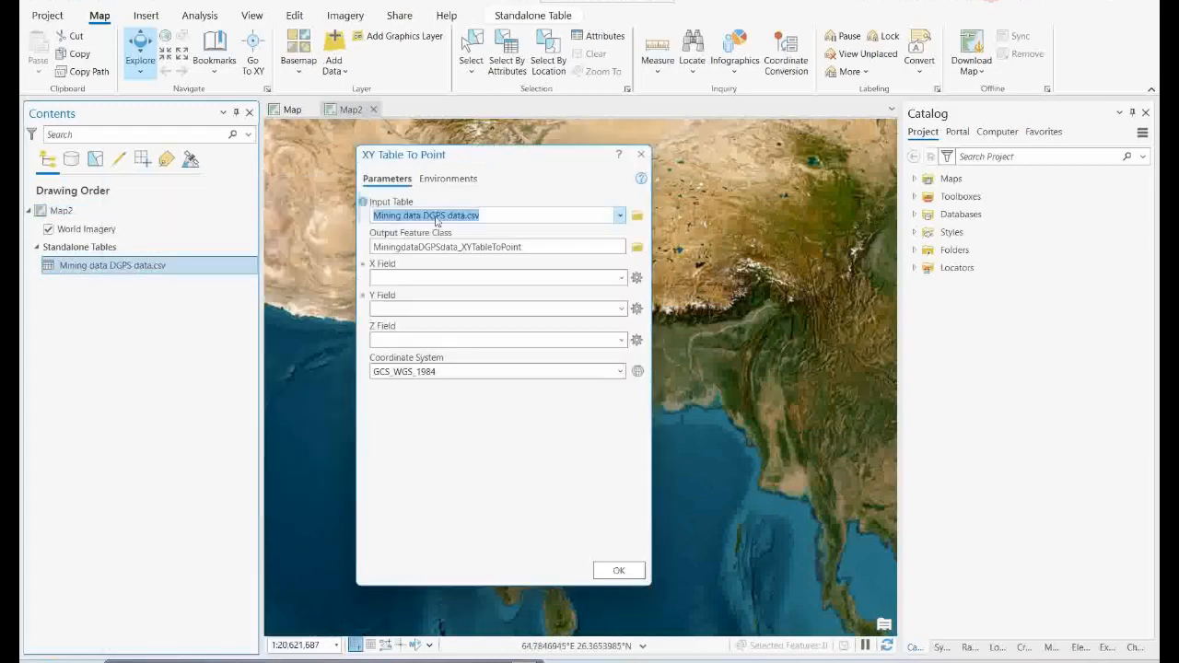
# Step: Set the X Field to E and the Y Field to N for the point conversion
pyautogui.click(620, 279)
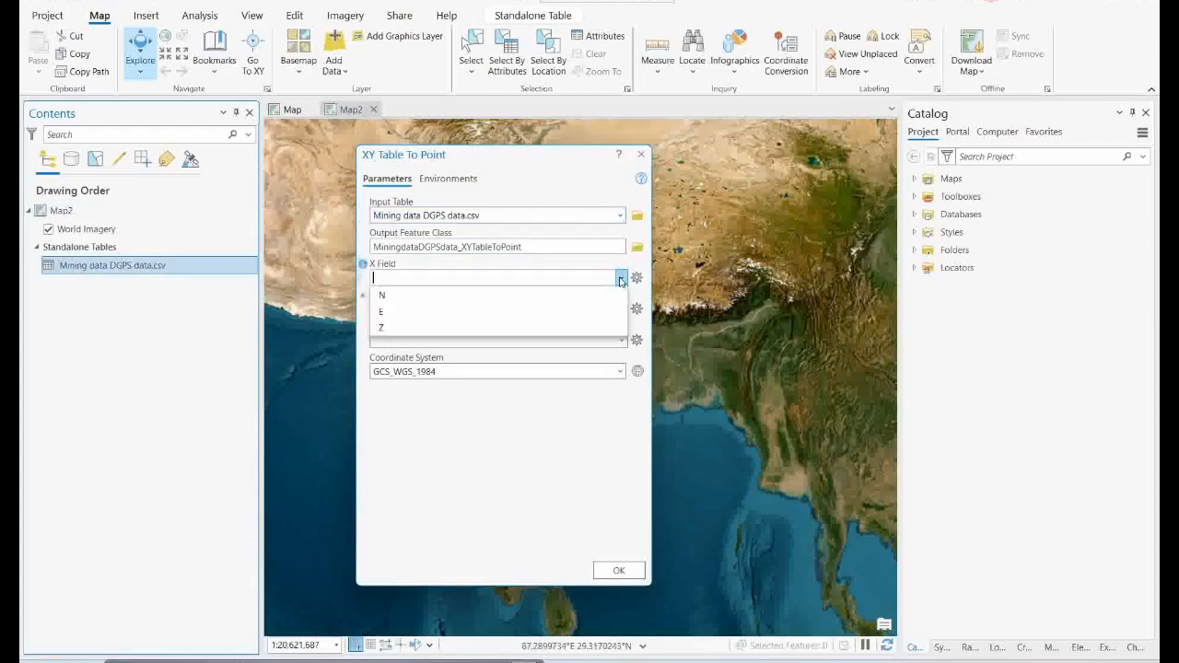
pyautogui.click(393, 311)
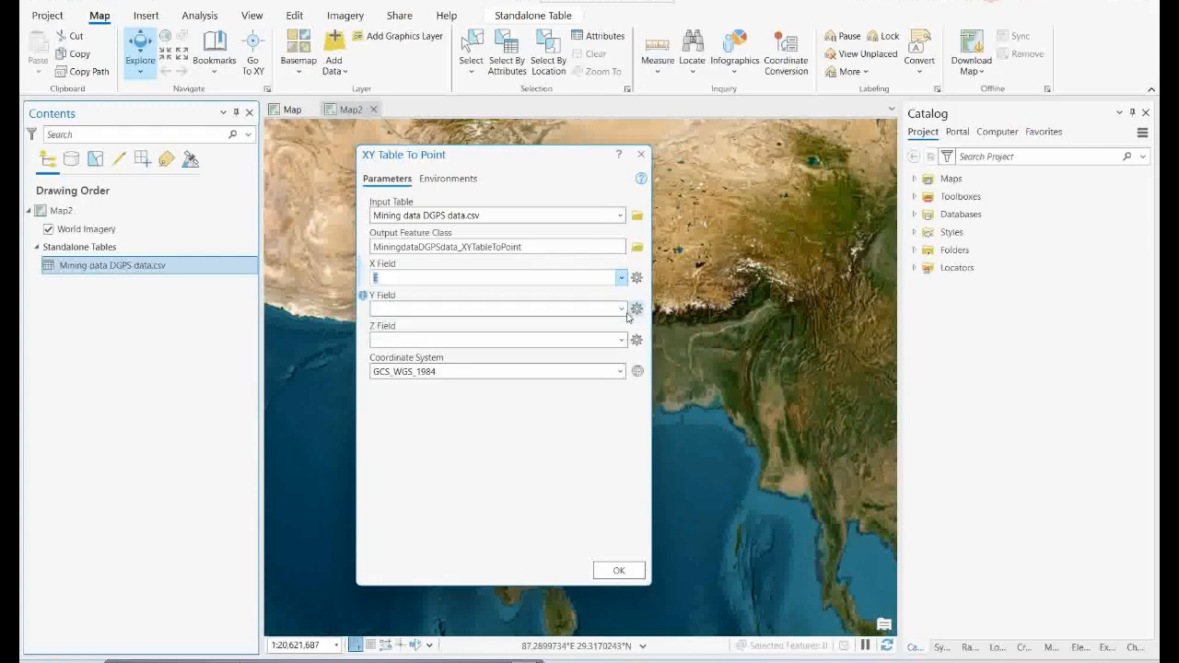
pyautogui.click(623, 309)
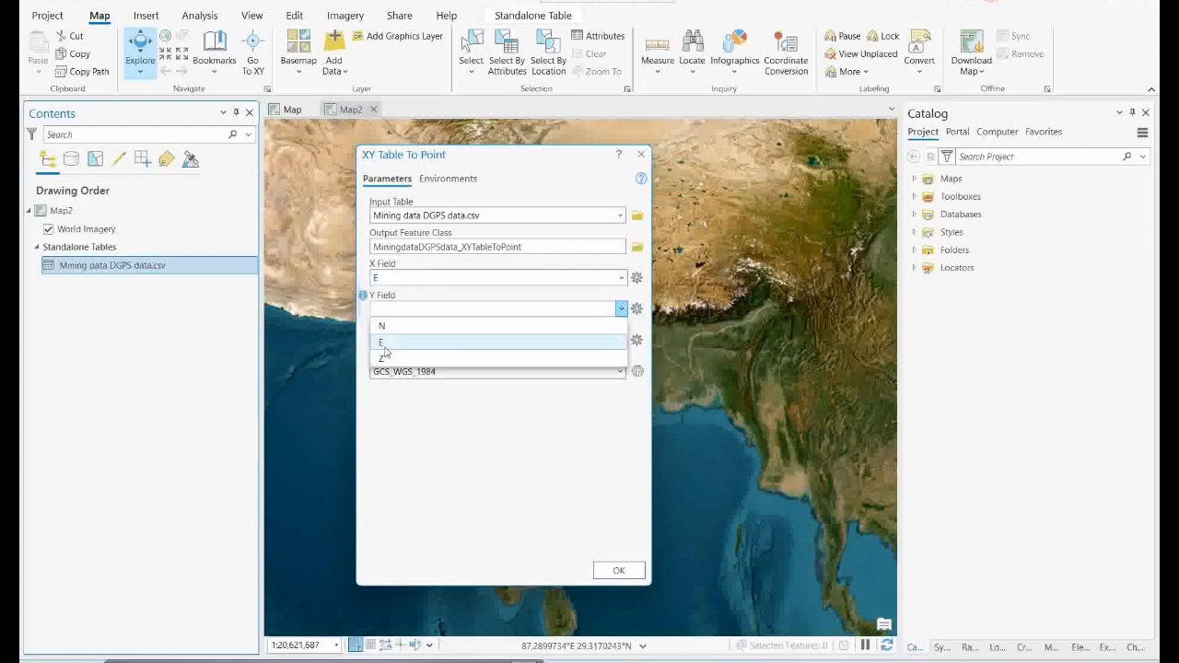
pyautogui.click(381, 326)
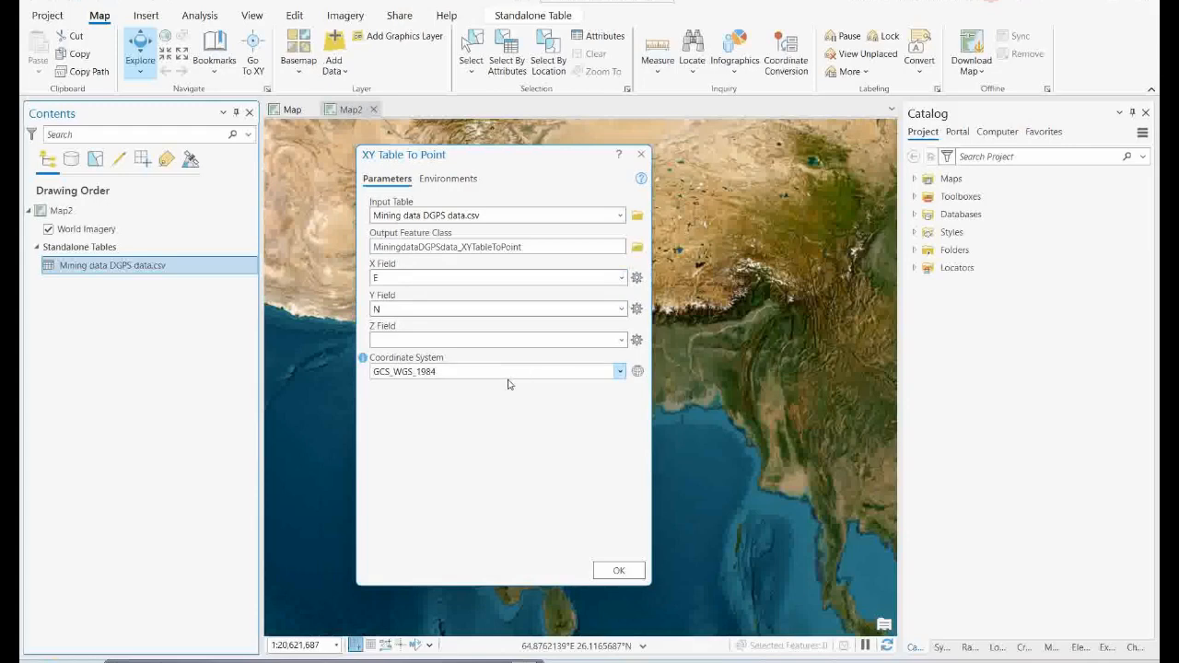
# Step: Set the point conversion's coordinate system to WGS 1984 UTM Zone 45N, run XY Table To Point, and dismiss its report
pyautogui.click(638, 371)
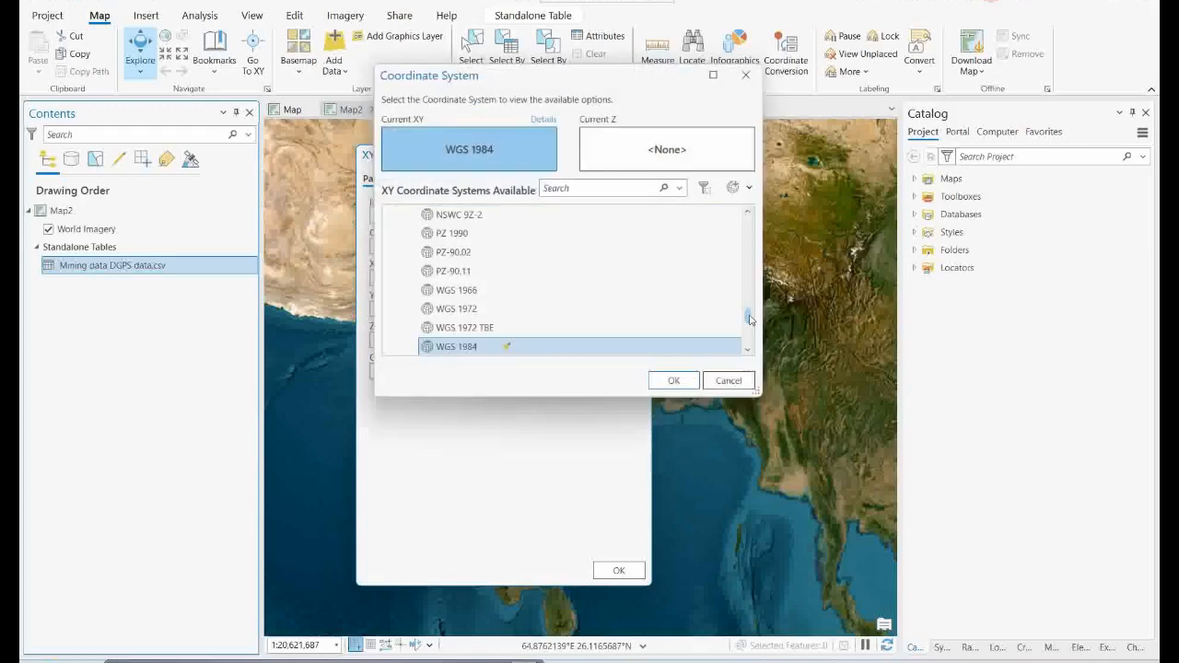
pyautogui.moveTo(751, 317); pyautogui.dragTo(750, 341)
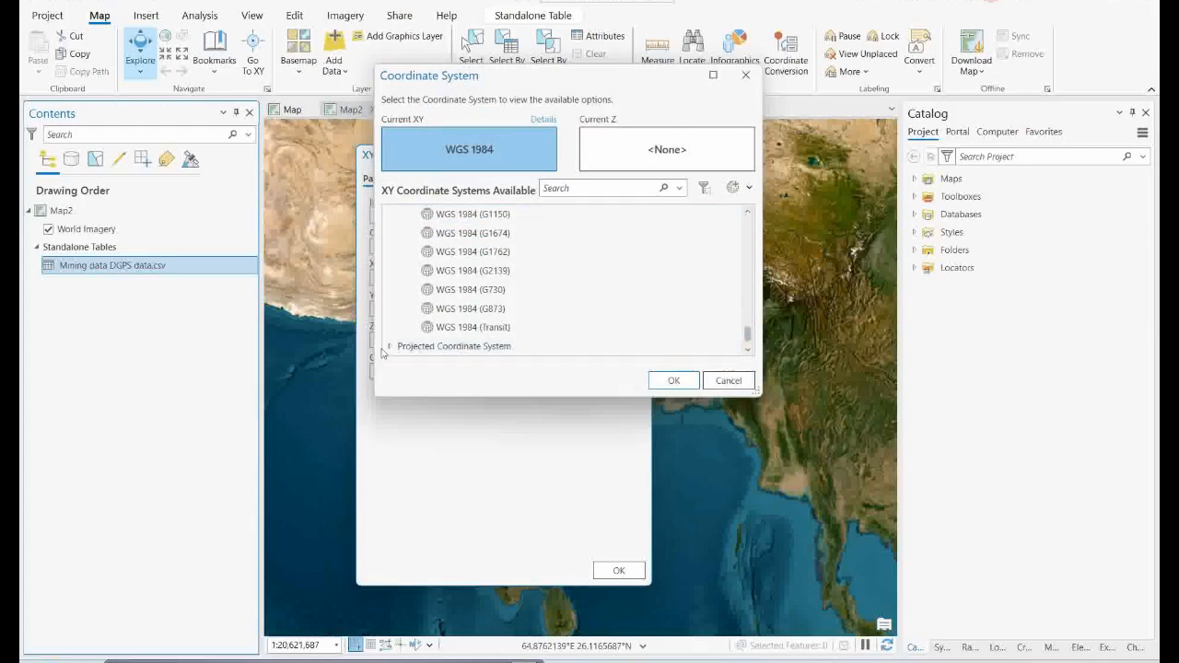
pyautogui.click(388, 347)
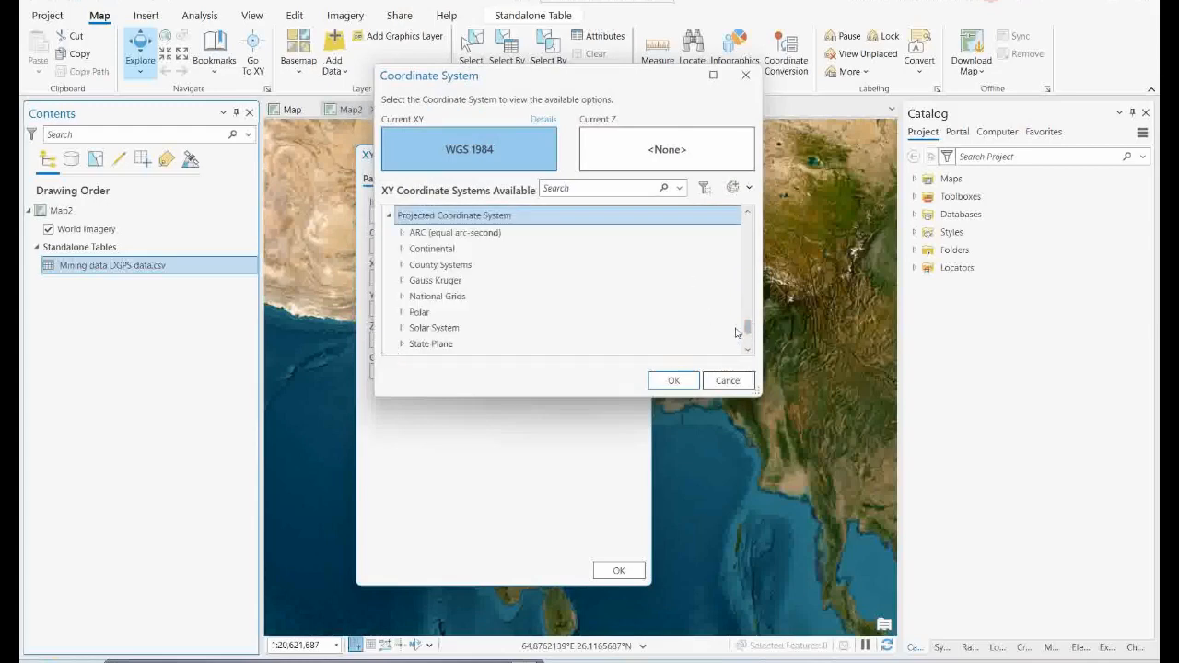
pyautogui.moveTo(747, 327); pyautogui.dragTo(747, 335)
pyautogui.click(415, 331)
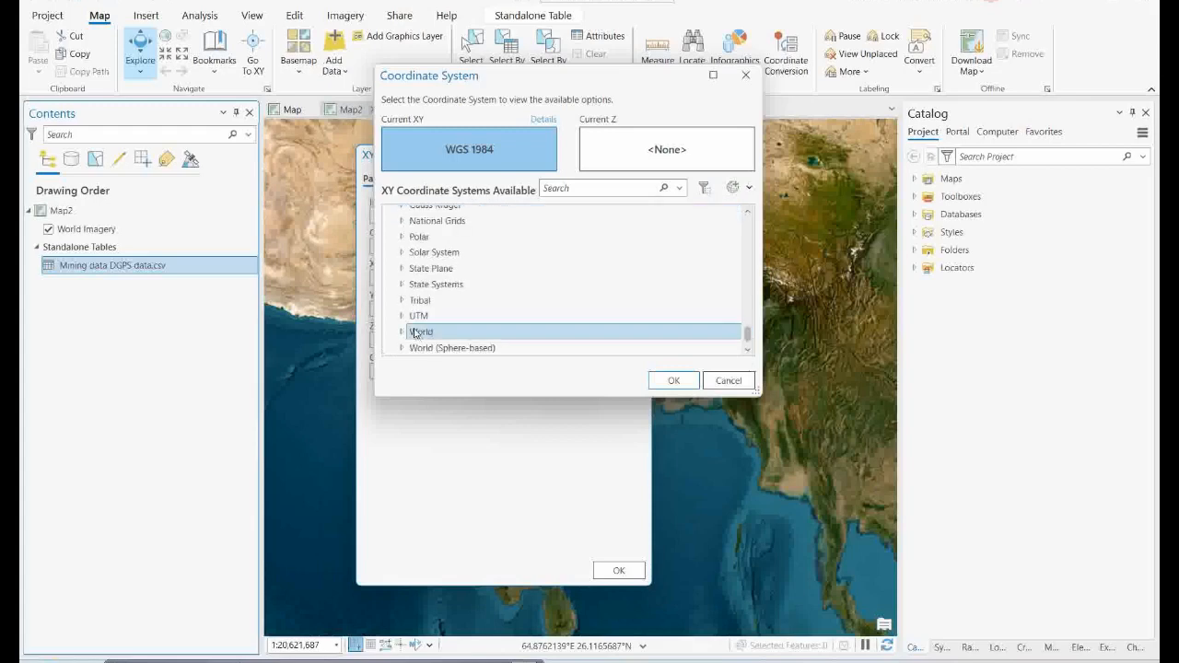
pyautogui.click(418, 315)
pyautogui.moveTo(749, 329); pyautogui.dragTo(747, 337)
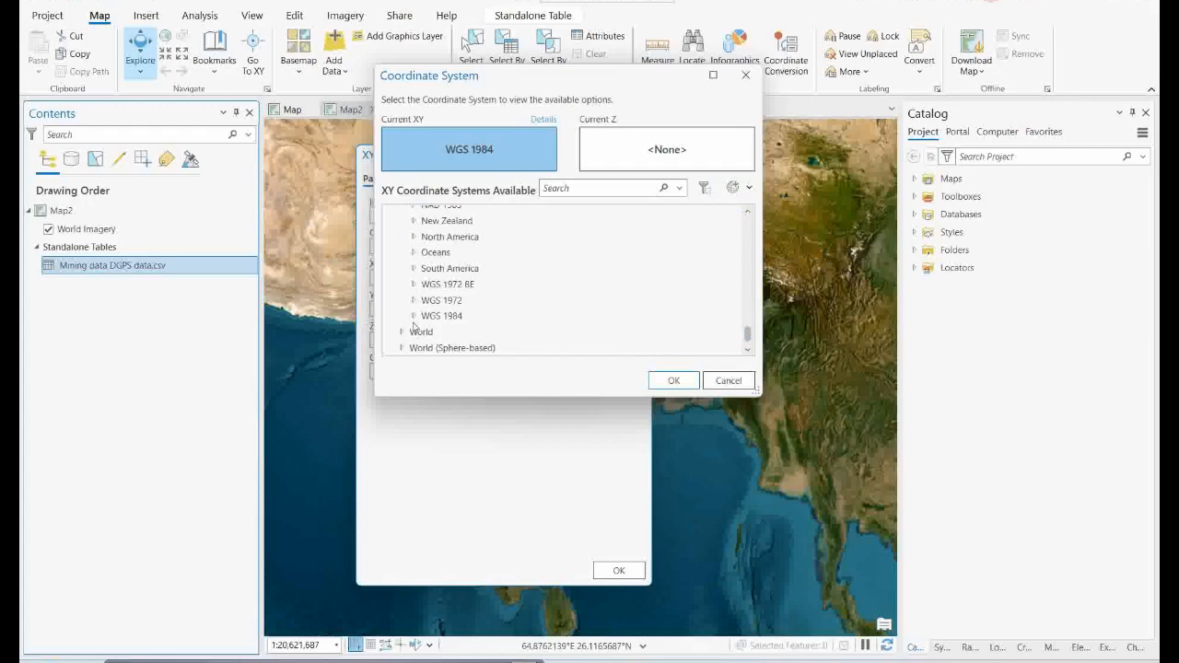
pyautogui.click(415, 317)
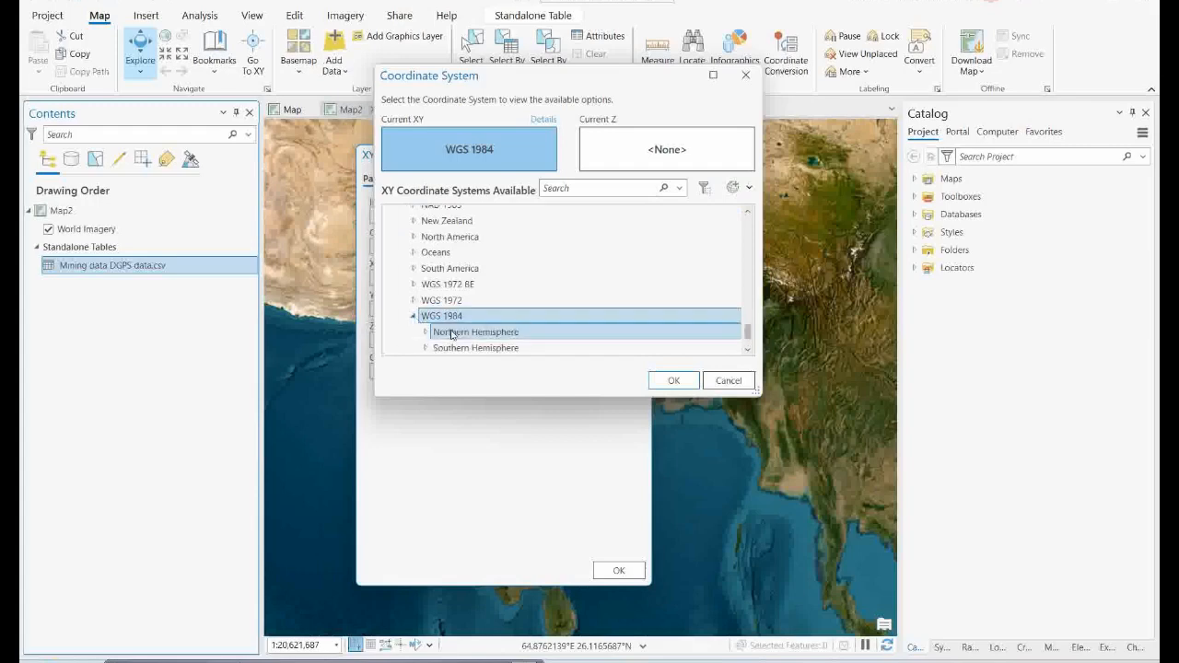
pyautogui.click(428, 332)
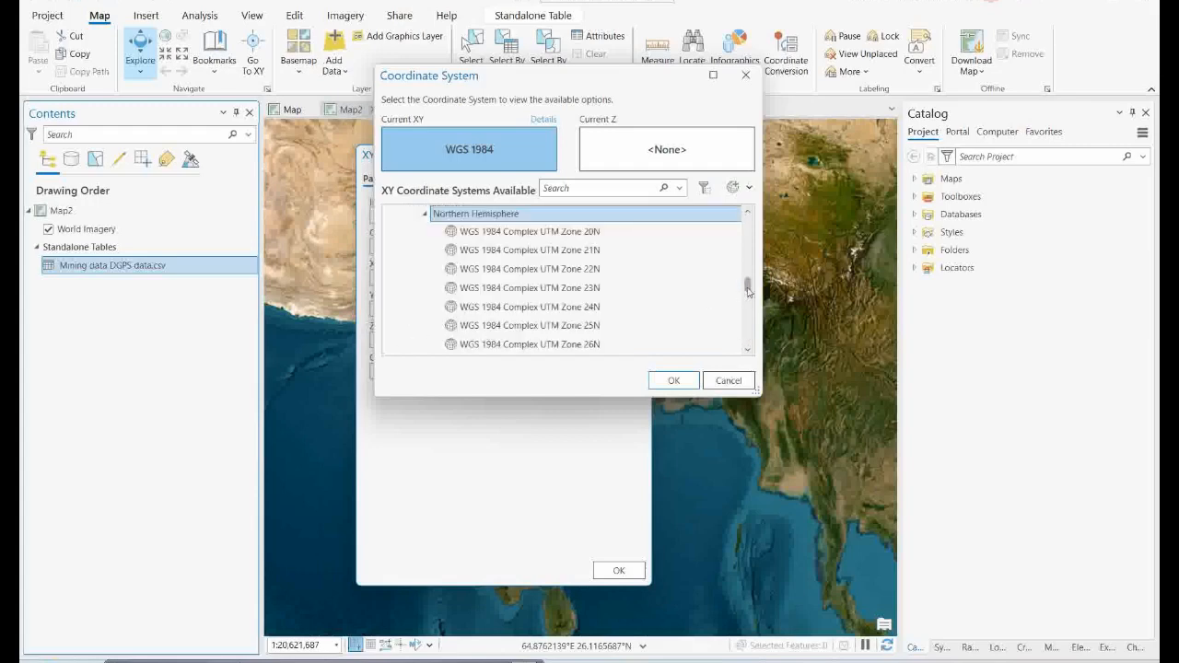
pyautogui.moveTo(749, 286); pyautogui.dragTo(752, 327)
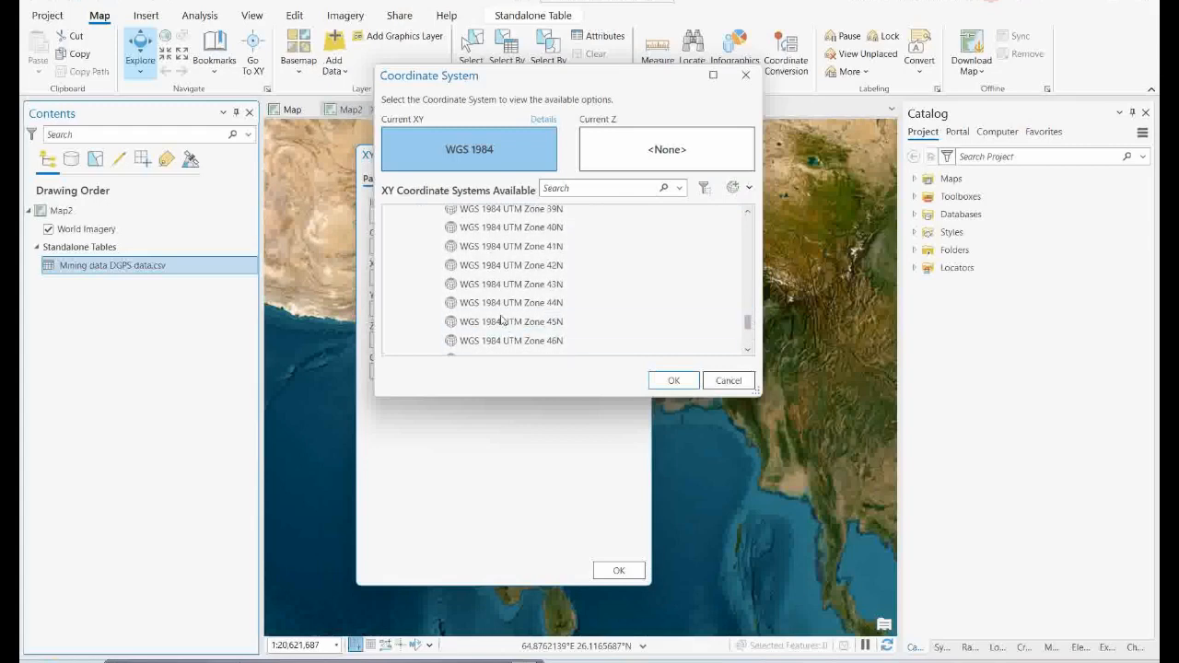
pyautogui.click(505, 325)
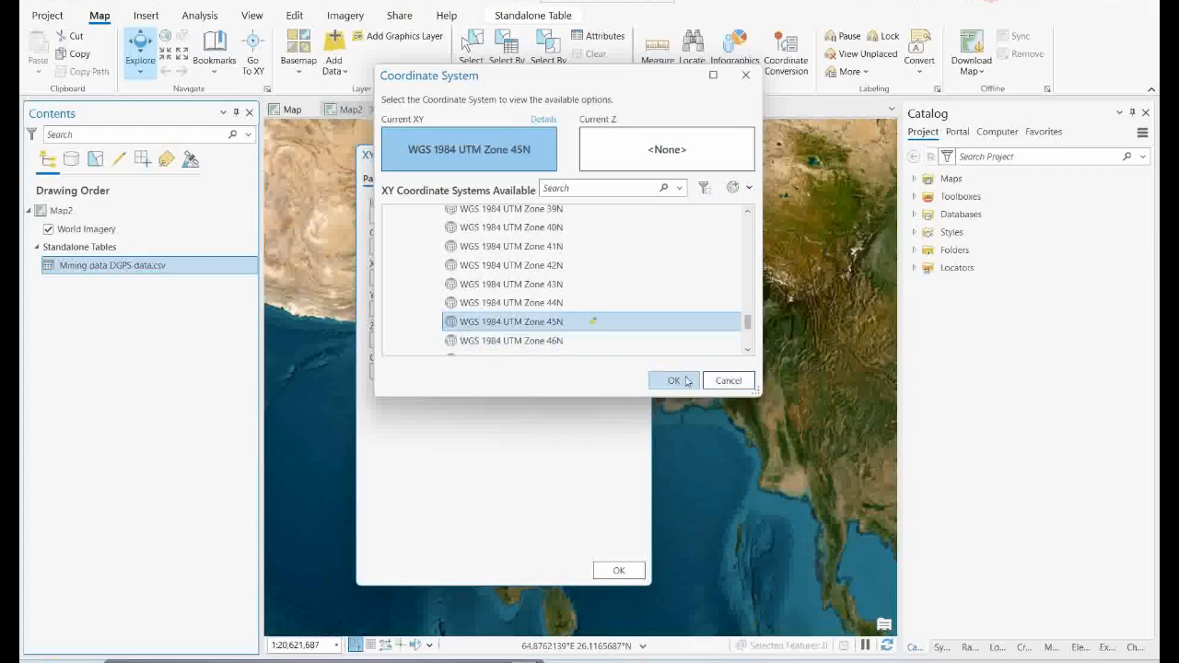
pyautogui.click(681, 382)
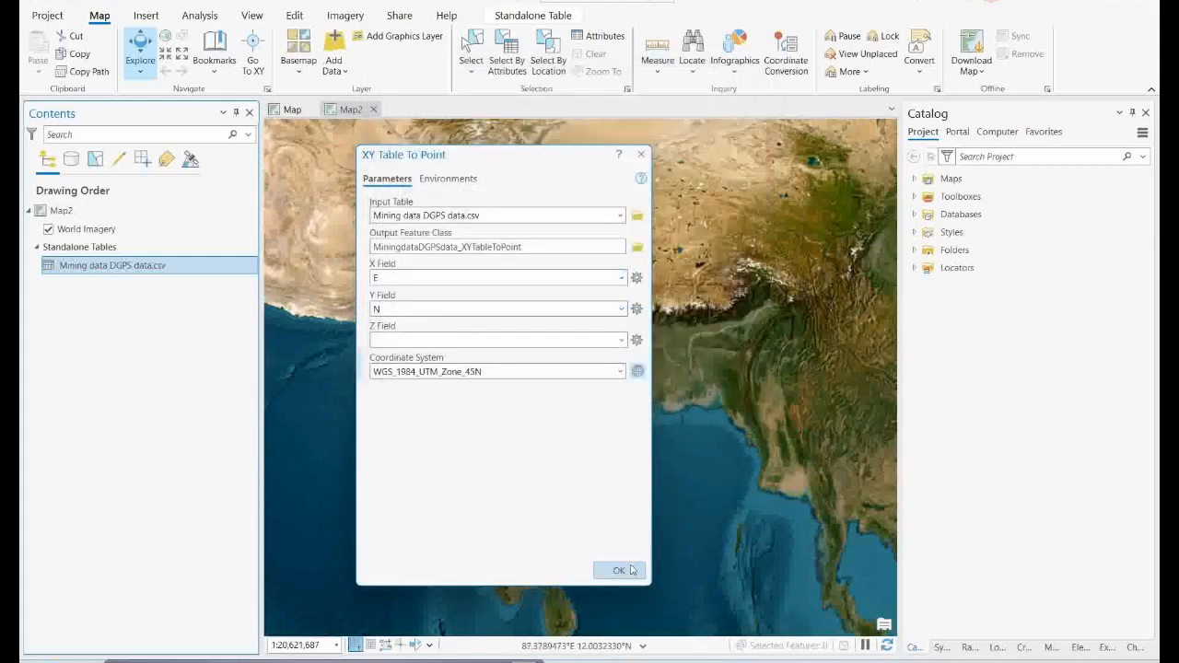
pyautogui.click(619, 572)
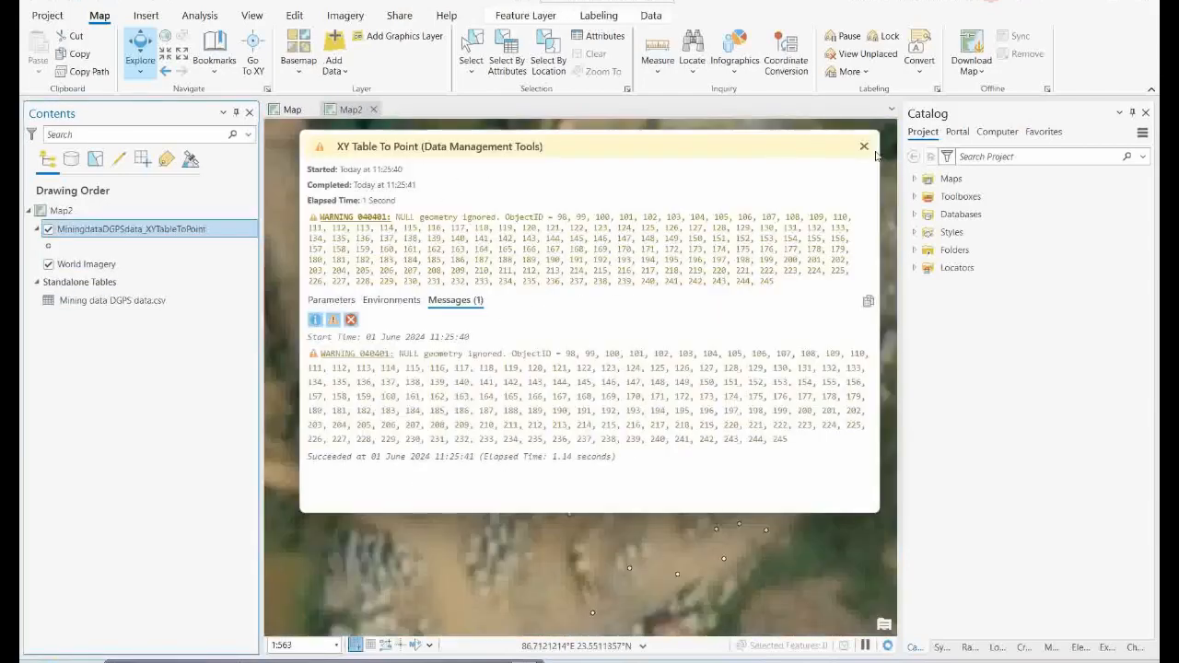
pyautogui.click(861, 149)
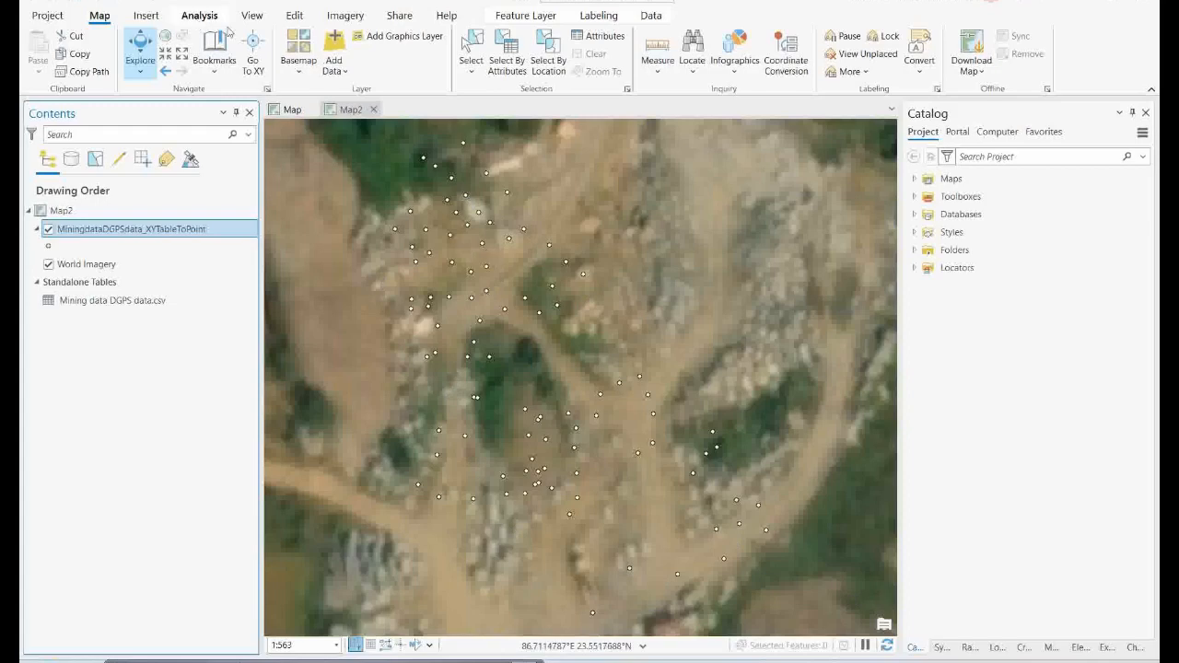
# Step: Browse the geoprocessing toolboxes and examine the Interpolation tools in Spatial Analyst Tools
pyautogui.click(199, 16)
pyautogui.click(194, 60)
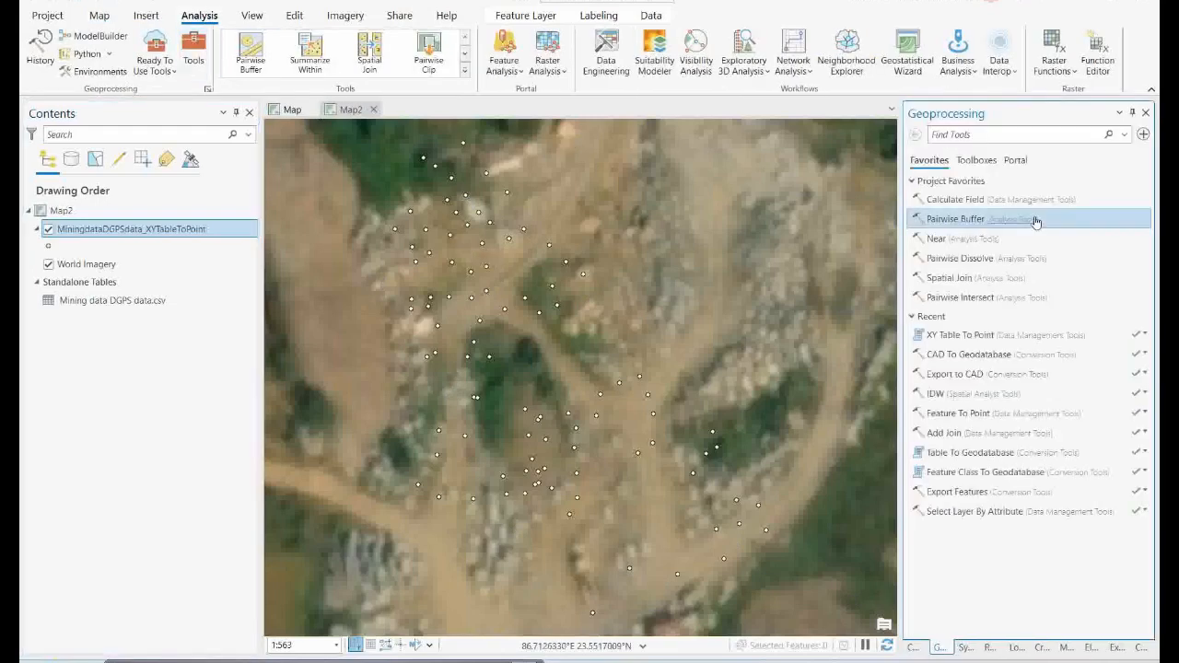
pyautogui.click(975, 161)
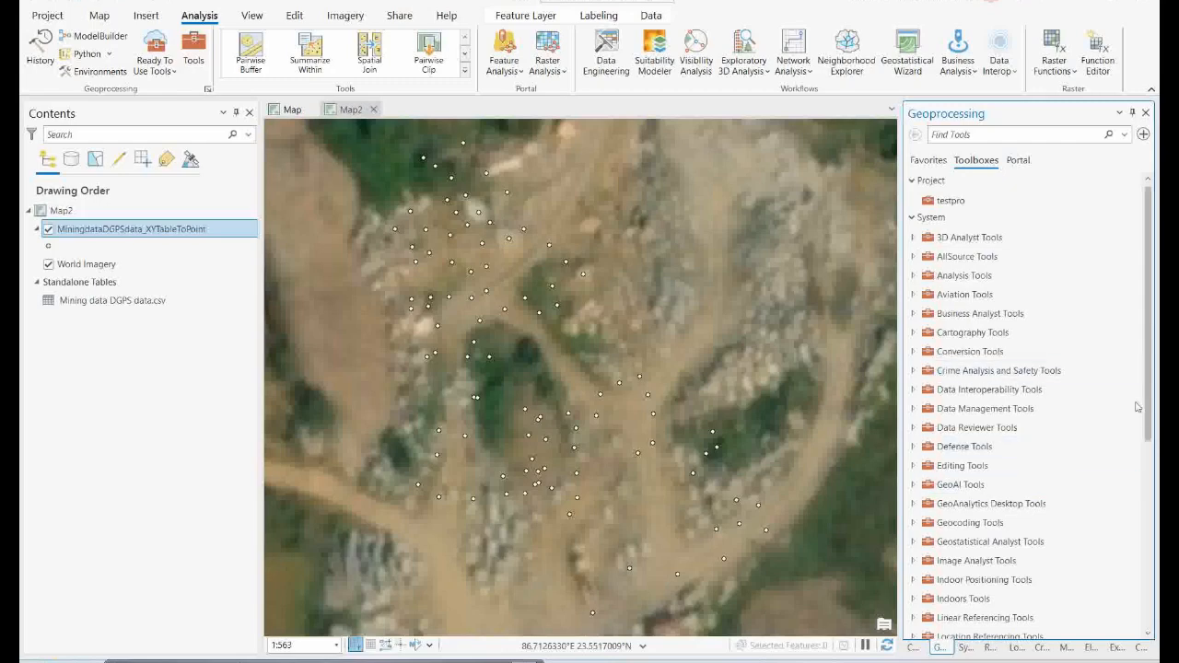
pyautogui.scroll(-3, 1150, 433)
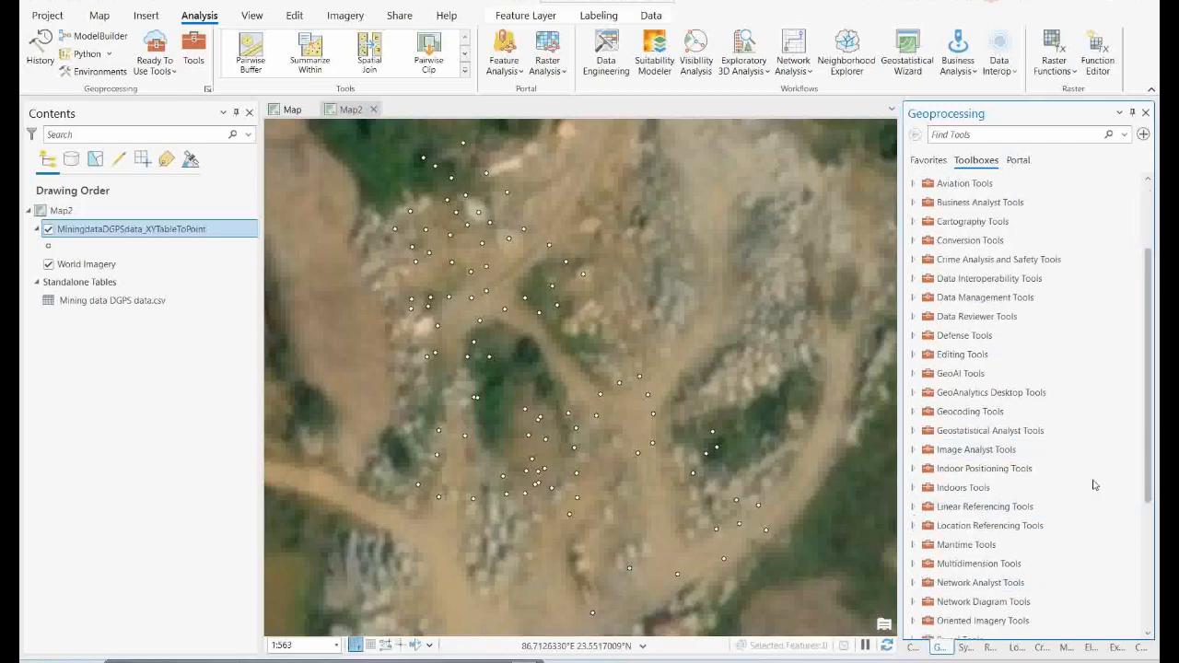
pyautogui.moveTo(1151, 502); pyautogui.dragTo(1154, 590)
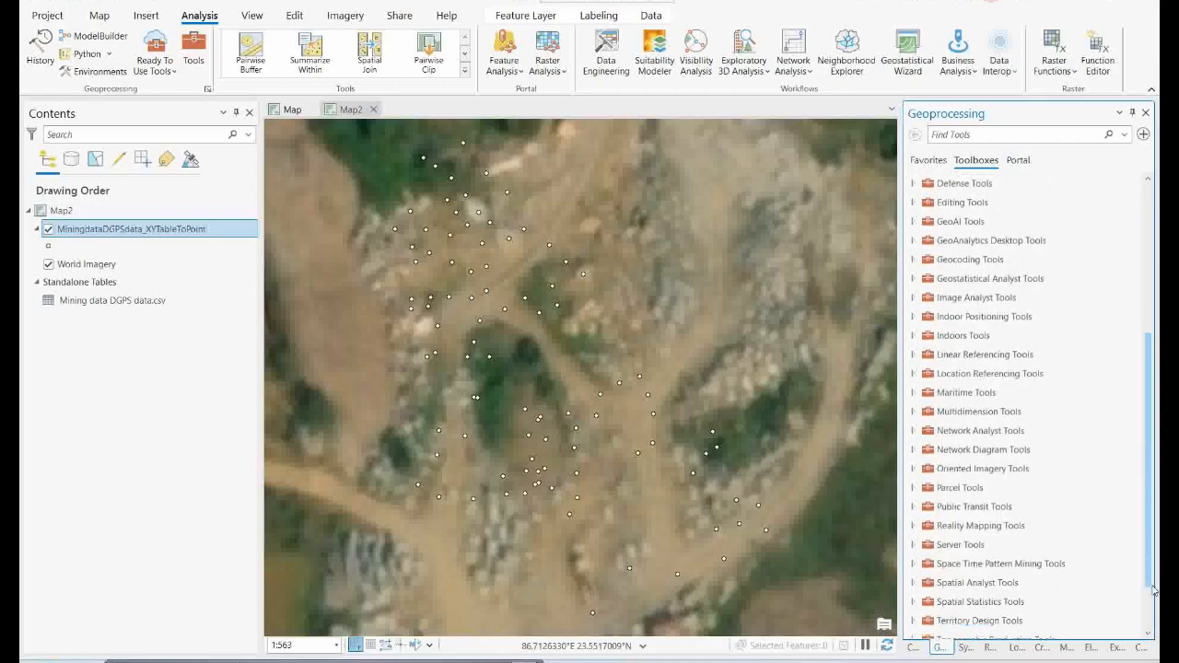
pyautogui.click(914, 565)
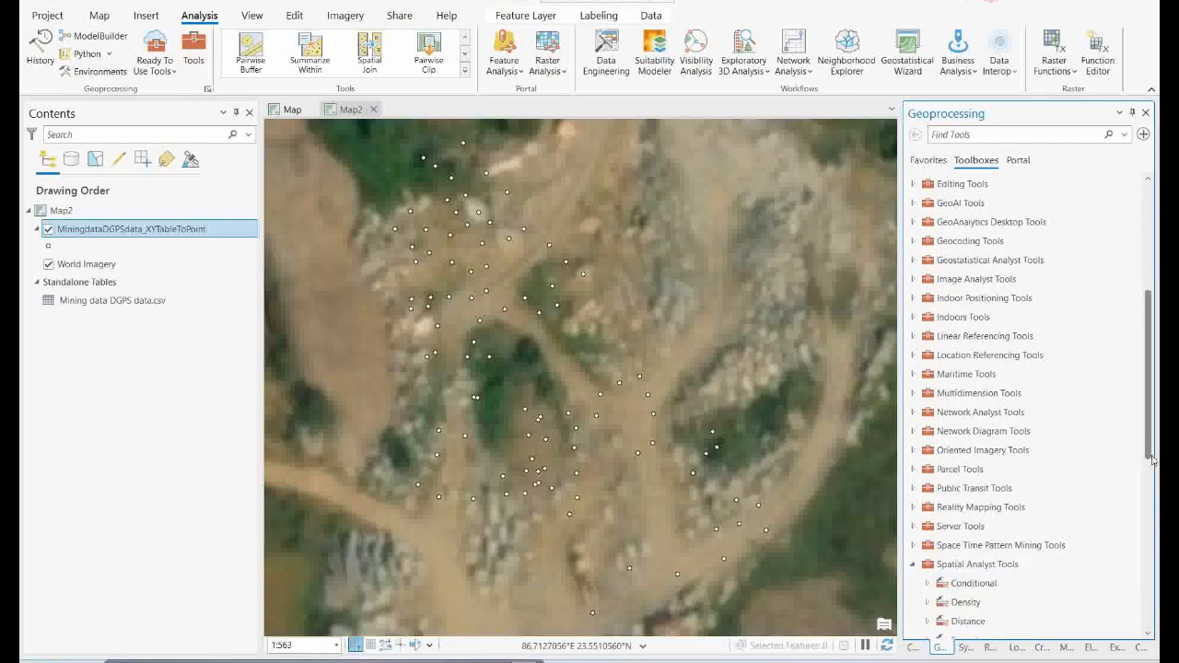
pyautogui.moveTo(1151, 453); pyautogui.dragTo(1151, 520)
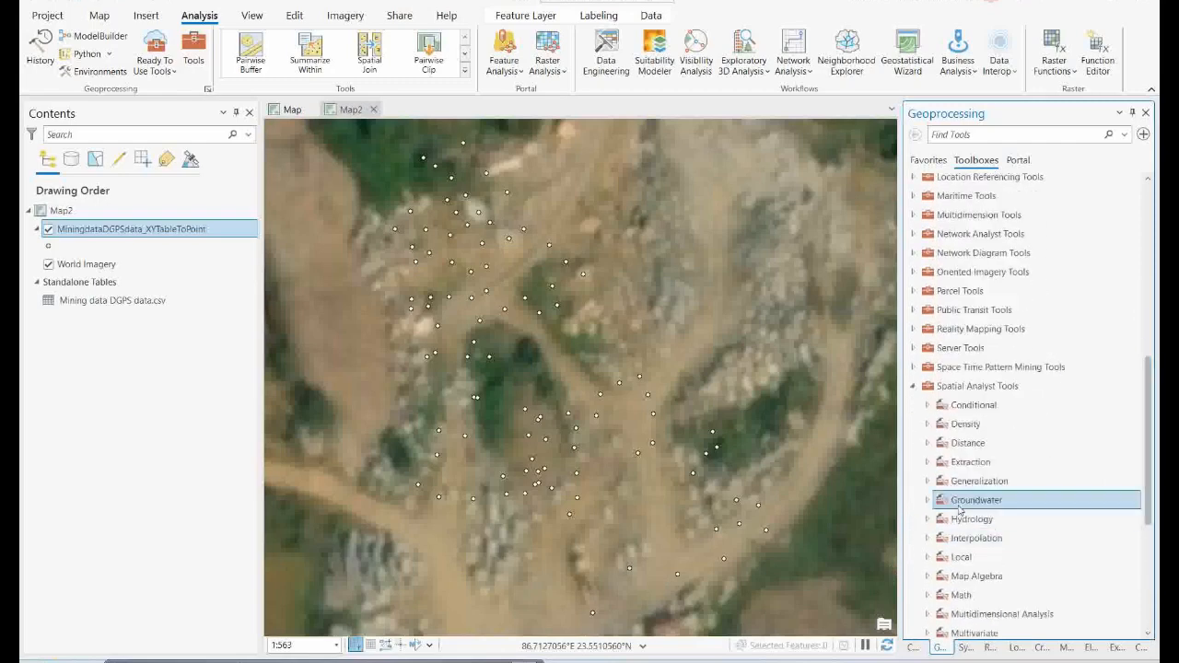
pyautogui.click(928, 540)
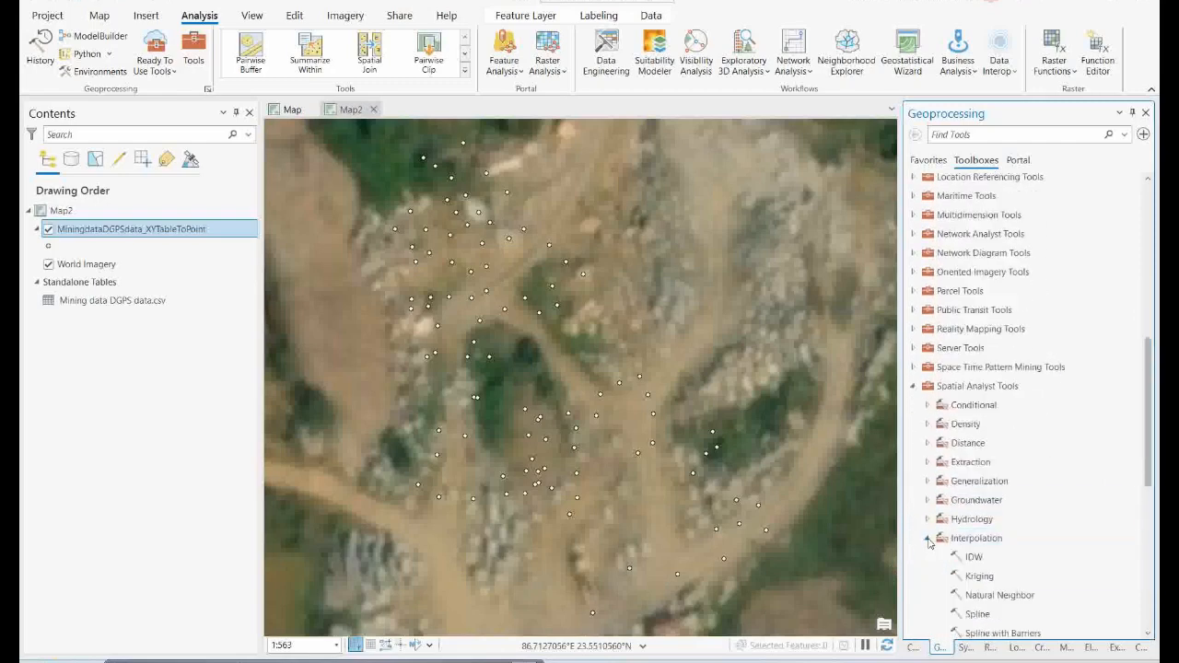
pyautogui.click(929, 539)
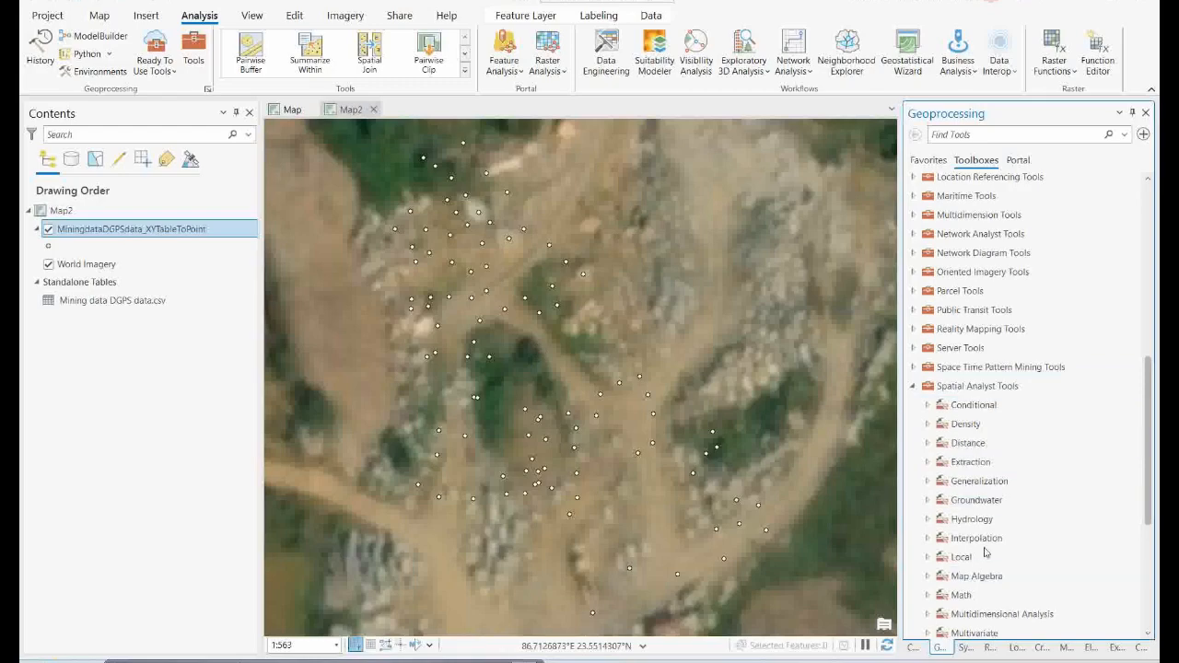
# Step: Start the Geostatistical Wizard with Kriging / CoKriging on MiningdataDGPSdata_XYTableToPoint and set the first dataset's Data Field to Z
pyautogui.click(898, 69)
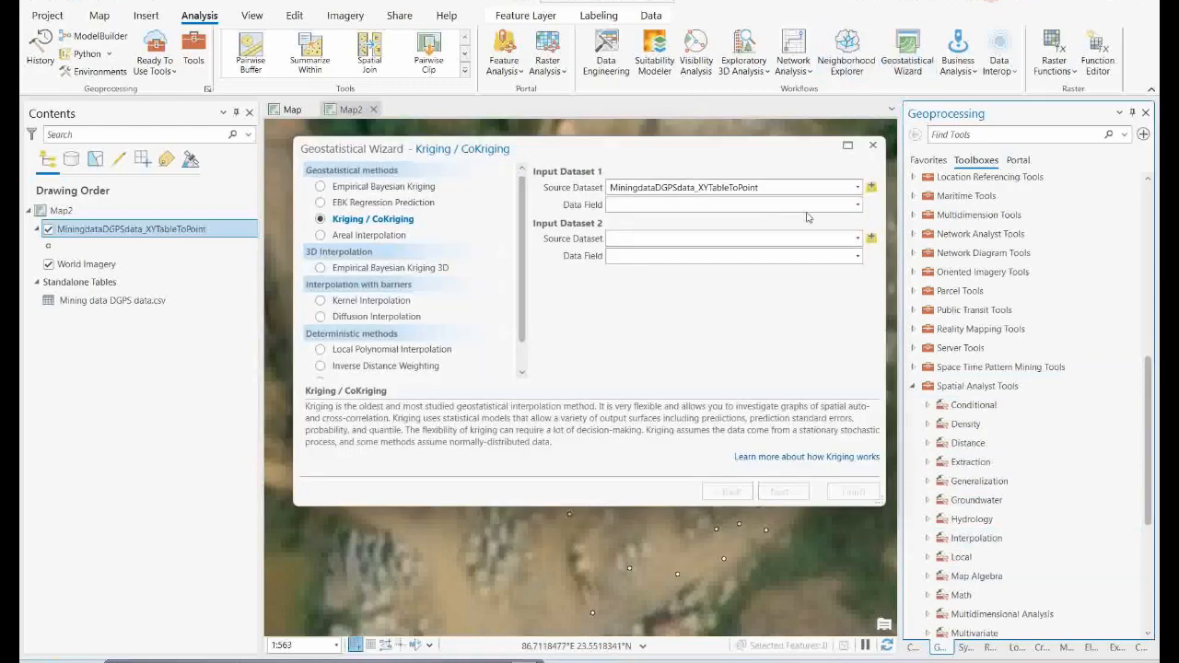
pyautogui.click(857, 205)
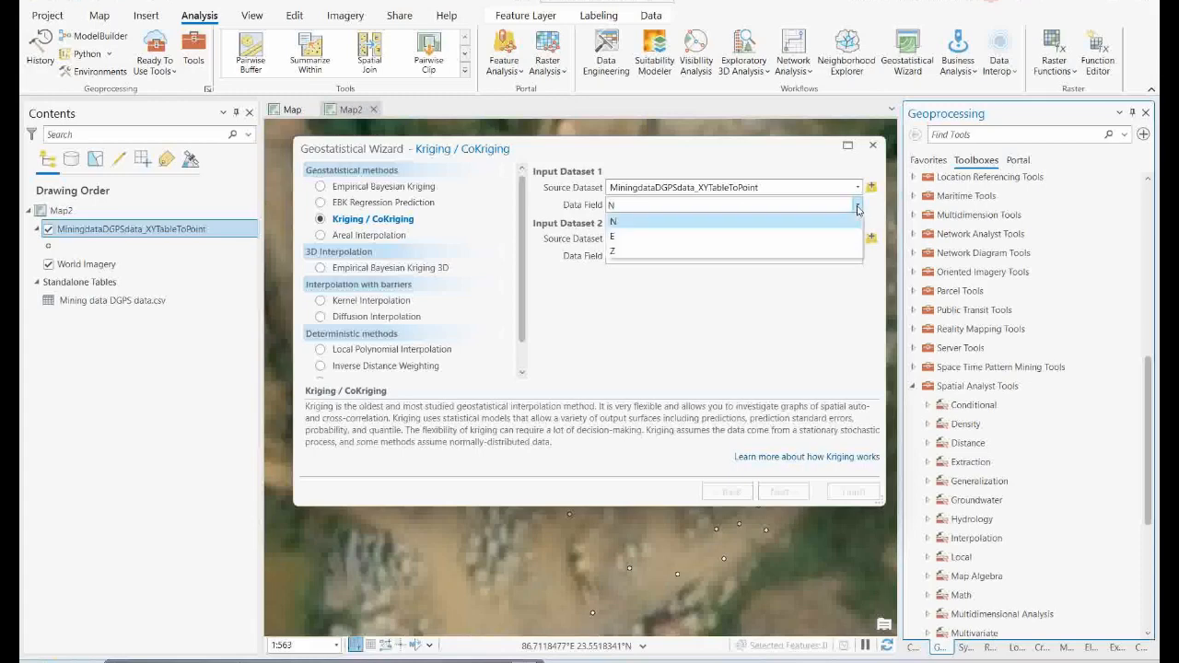
pyautogui.click(615, 254)
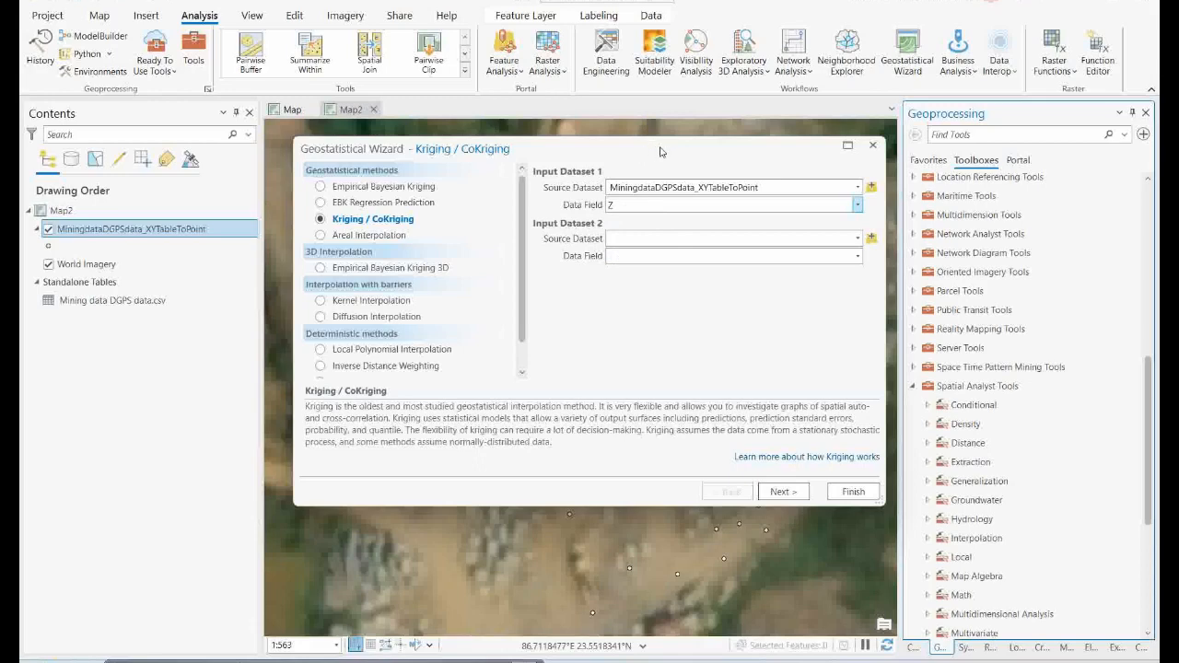
pyautogui.moveTo(628, 148); pyautogui.dragTo(647, 148)
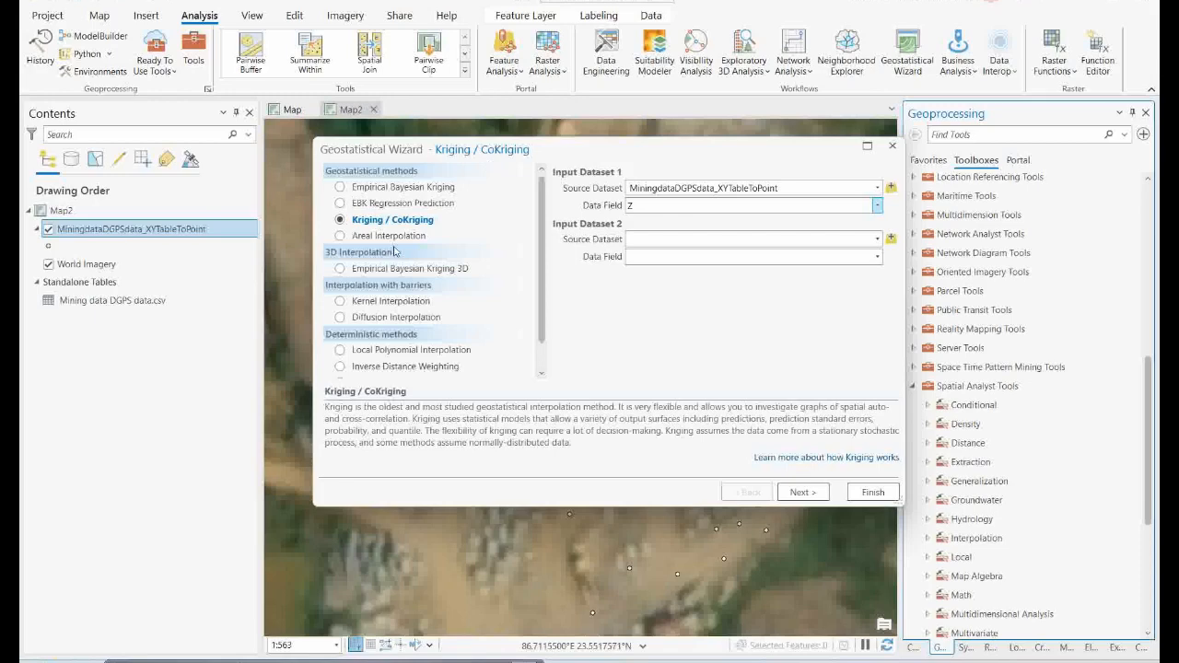
# Step: Generate the kriging surface layer using Simple Kriging Prediction with Normal Score transformation and the default covariance and neighborhood settings
pyautogui.click(802, 493)
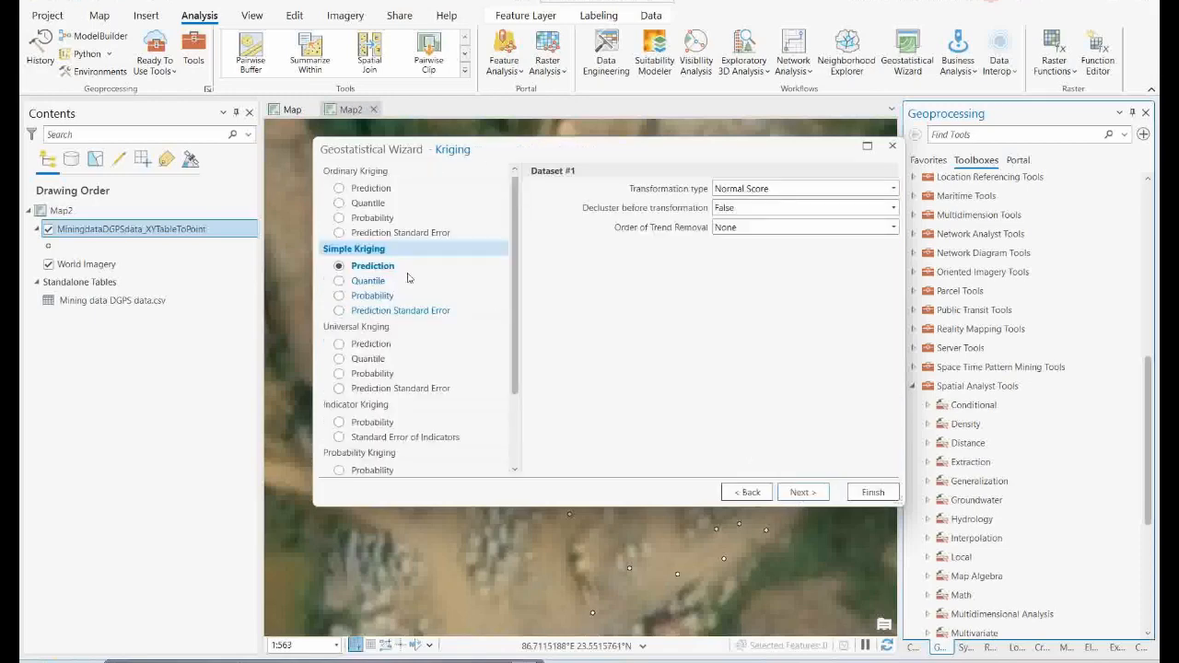
pyautogui.click(816, 491)
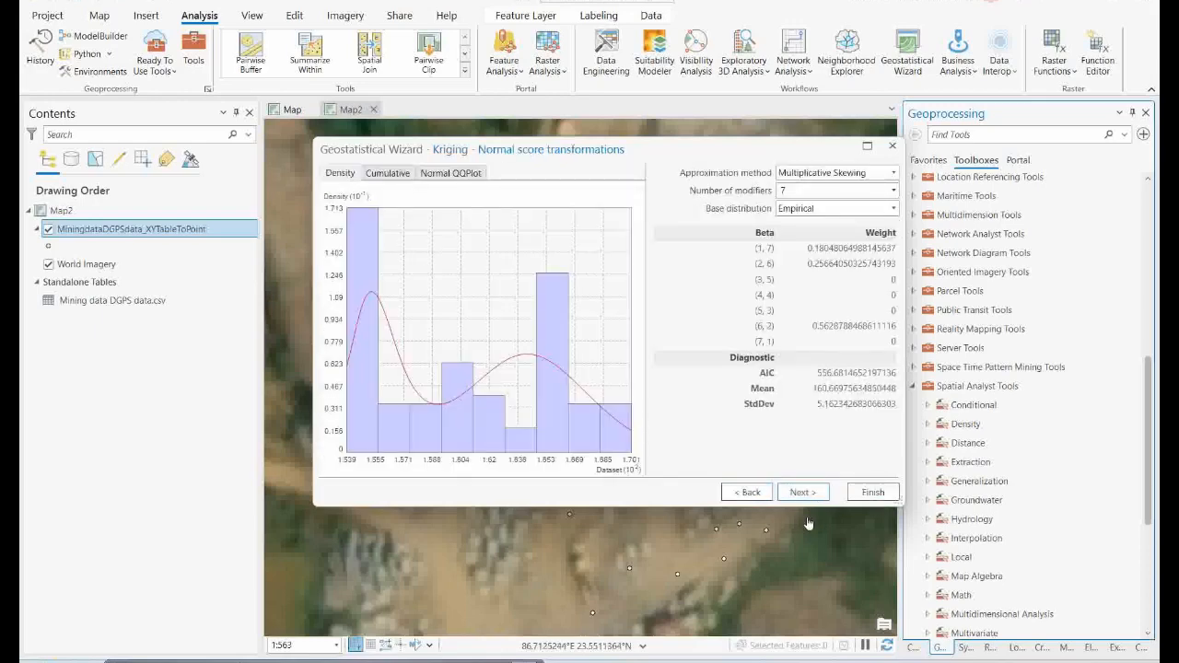
pyautogui.click(799, 494)
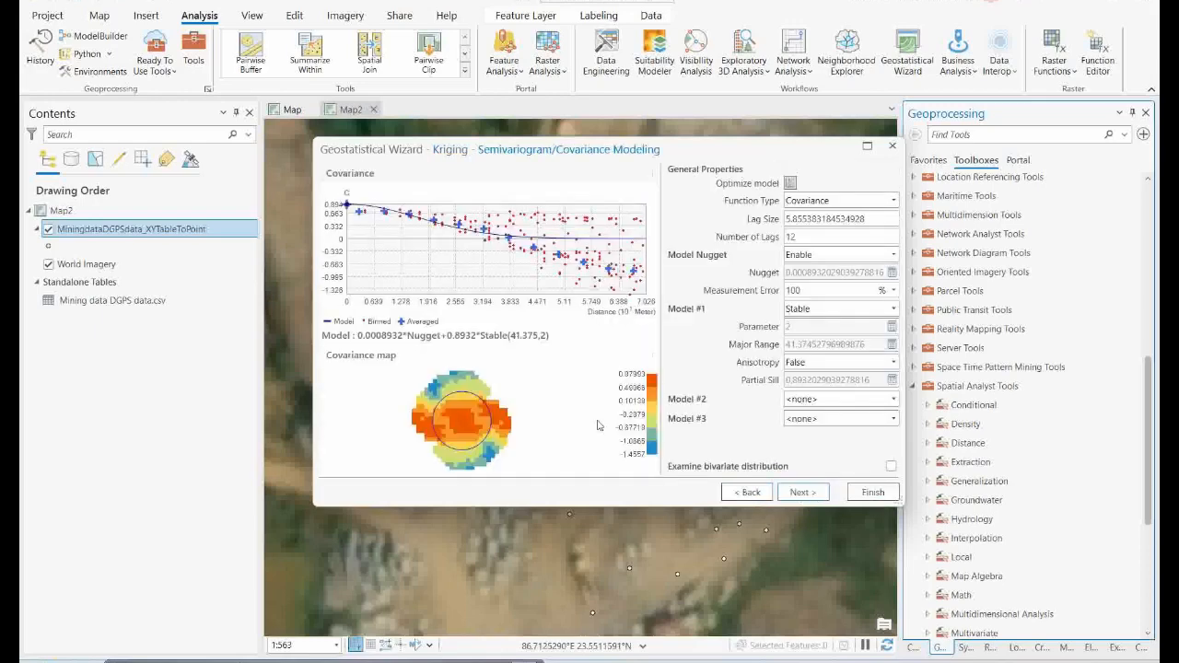
pyautogui.click(798, 492)
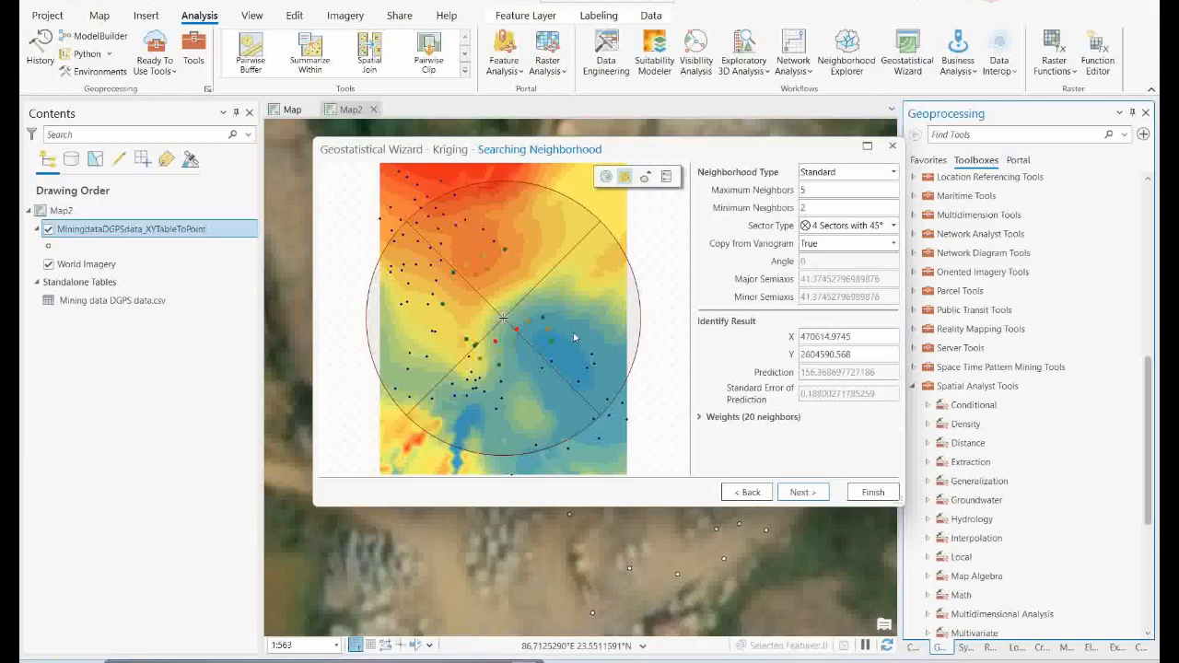
pyautogui.click(800, 492)
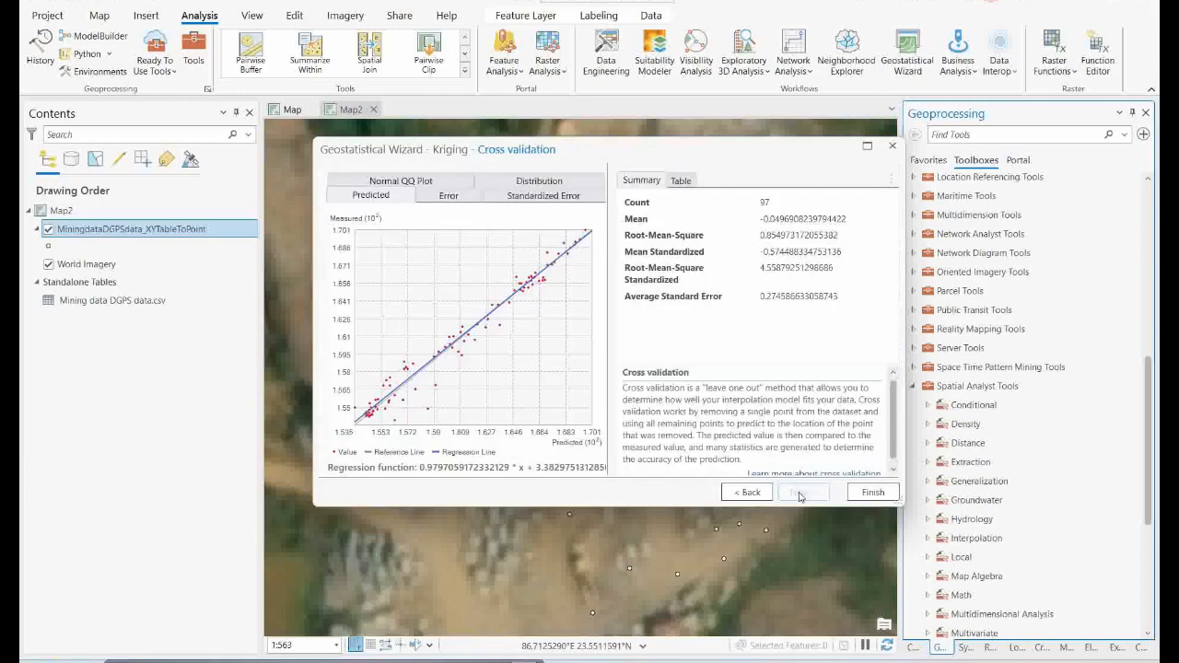
pyautogui.click(866, 498)
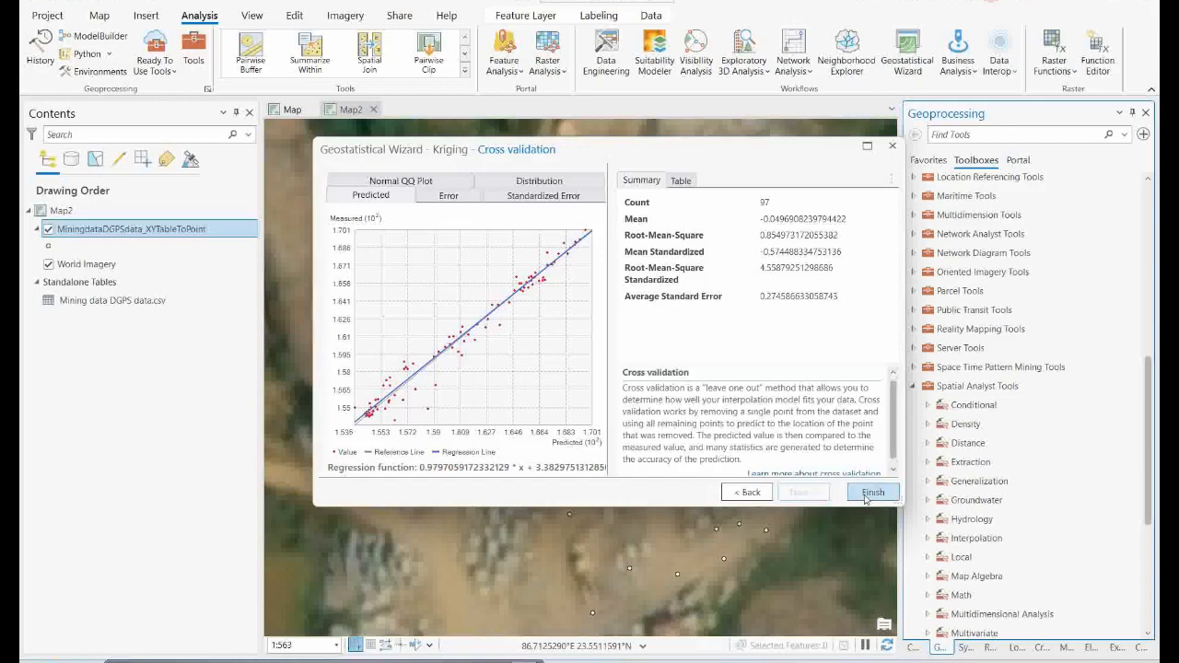
pyautogui.click(677, 485)
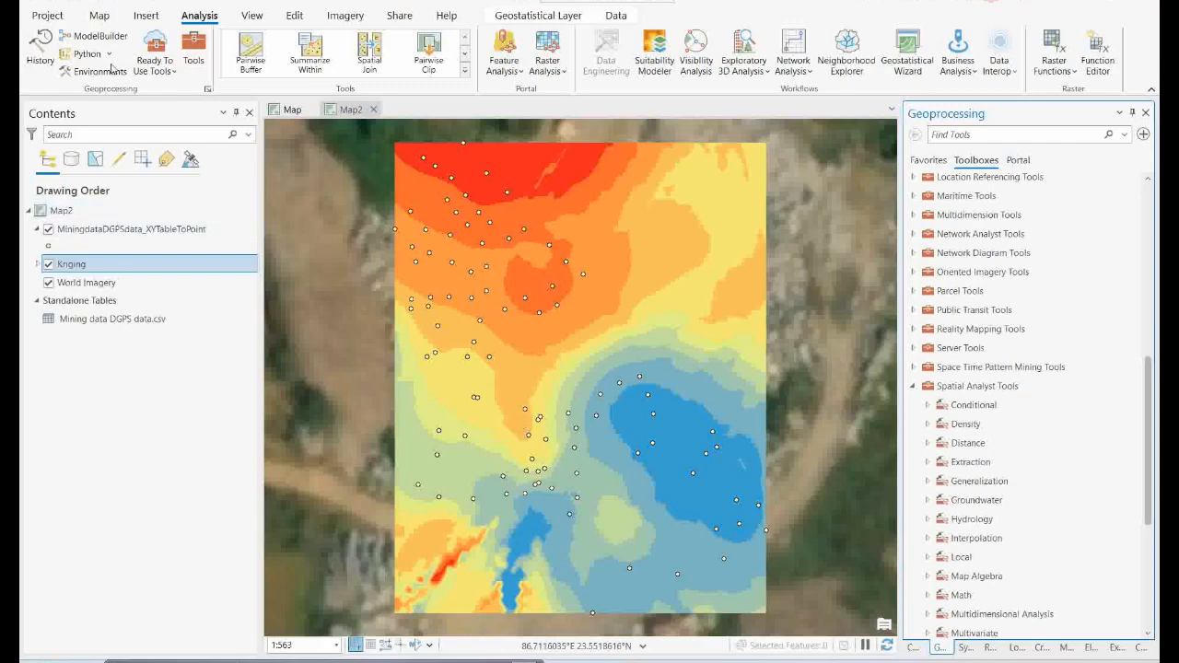
# Step: Convert Map2 with its kriging surface to a local scene
pyautogui.click(251, 15)
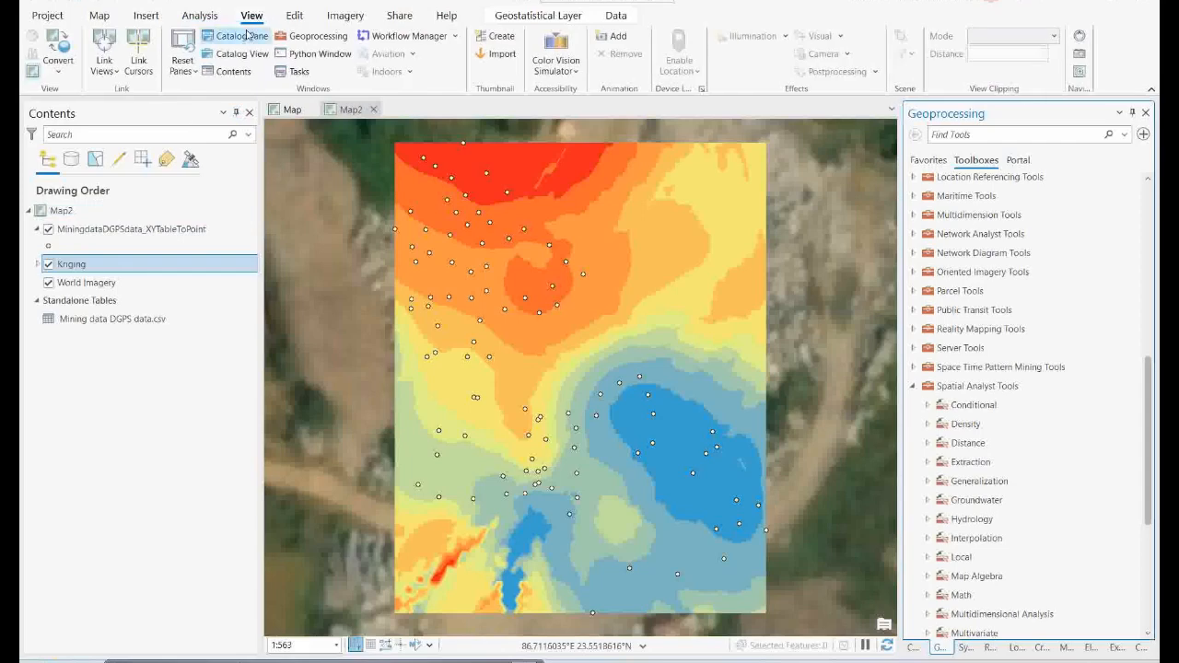
pyautogui.click(60, 72)
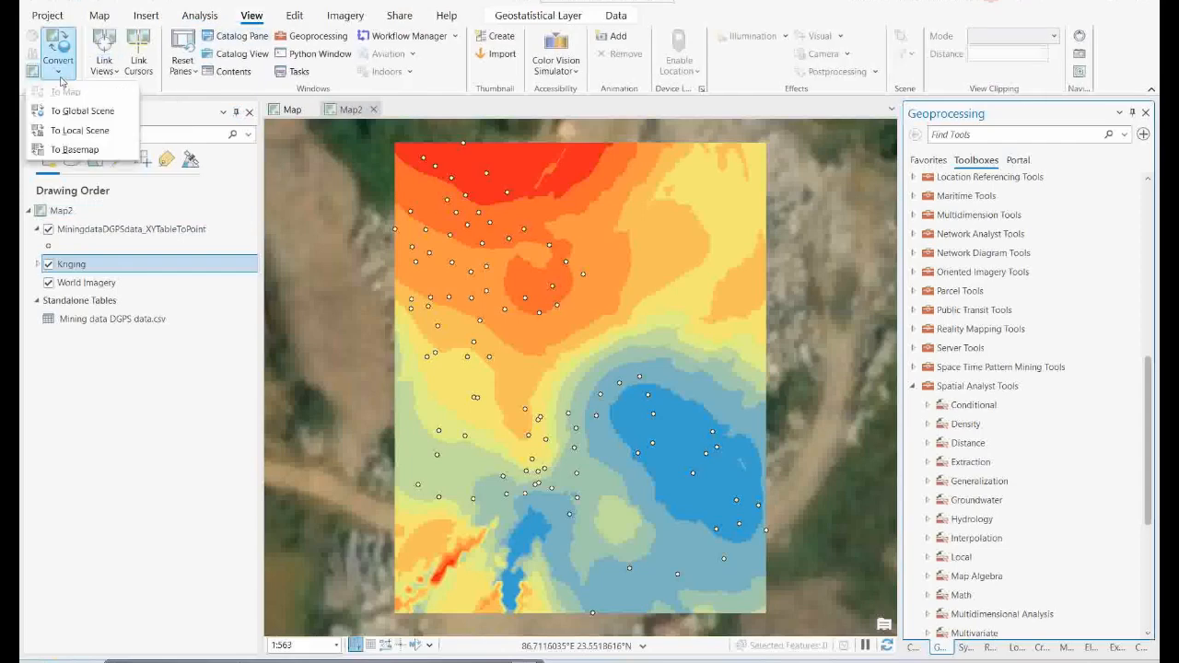
pyautogui.click(82, 131)
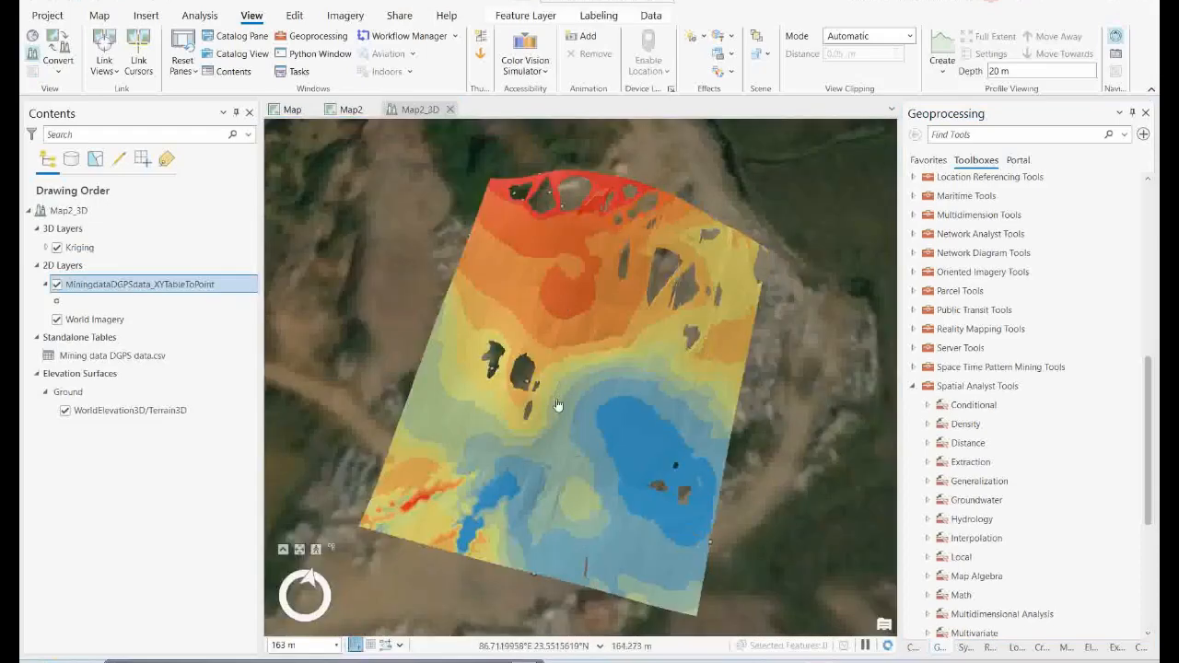
pyautogui.moveTo(558, 400)
pyautogui.mouseDown()
pyautogui.moveTo(563, 333)
pyautogui.moveTo(492, 340)
pyautogui.mouseUp()
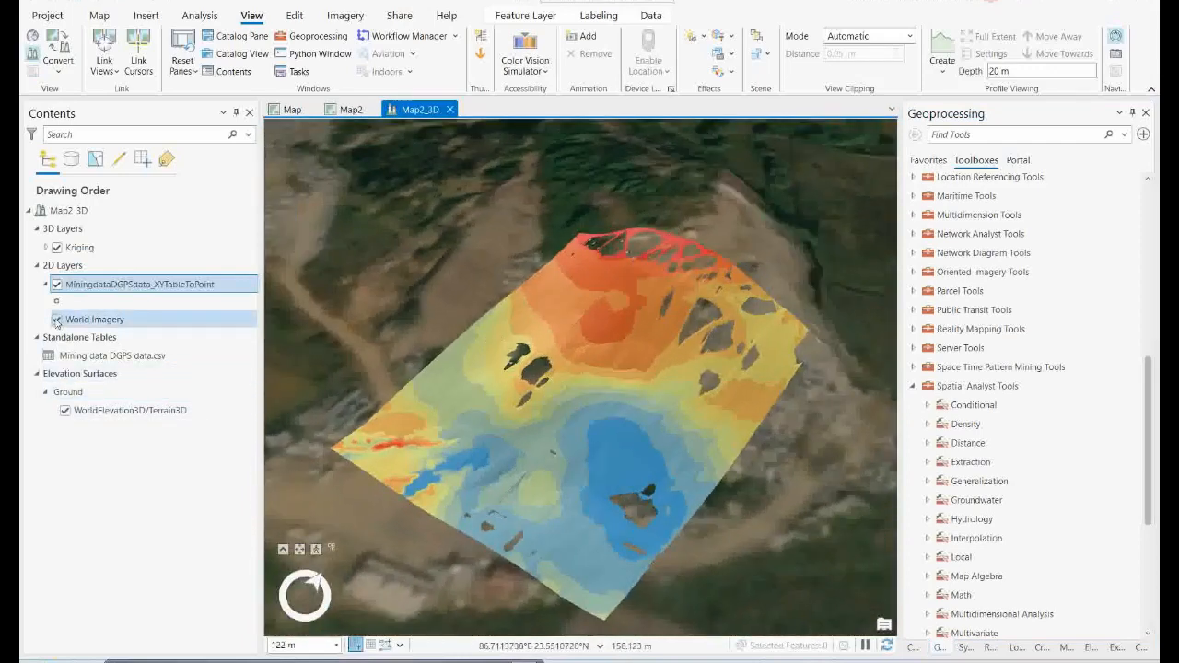
# Step: Compare the scene with the WorldElevation3D/Terrain3D ground surface switched off and back on
pyautogui.click(64, 413)
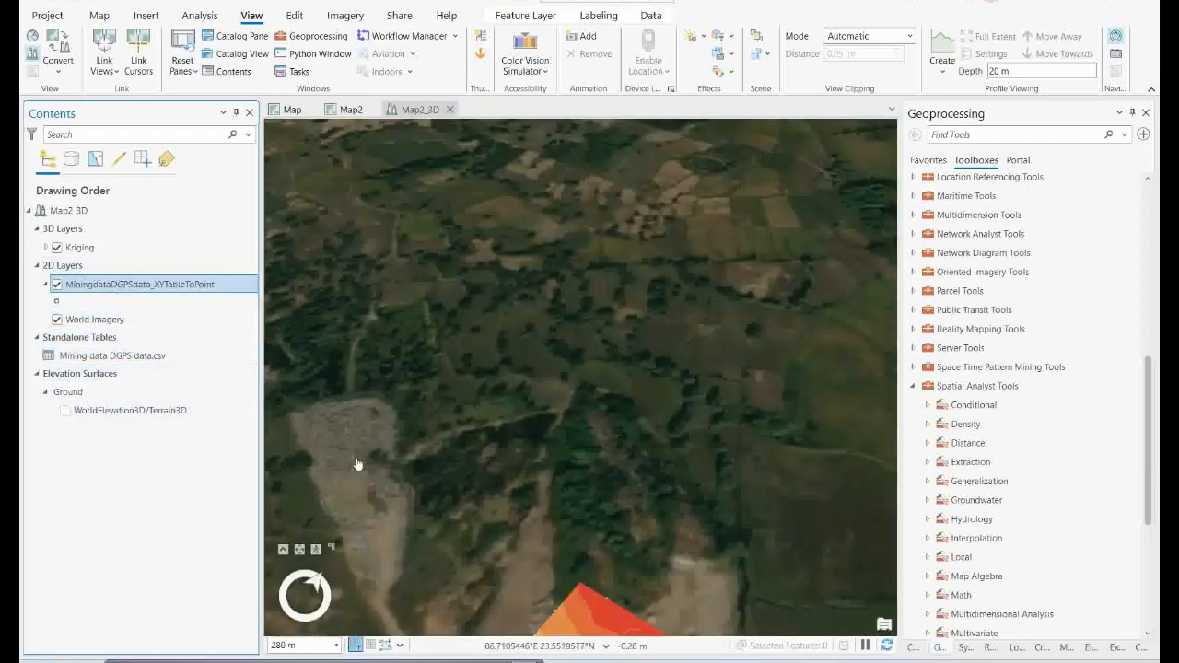
pyautogui.click(64, 413)
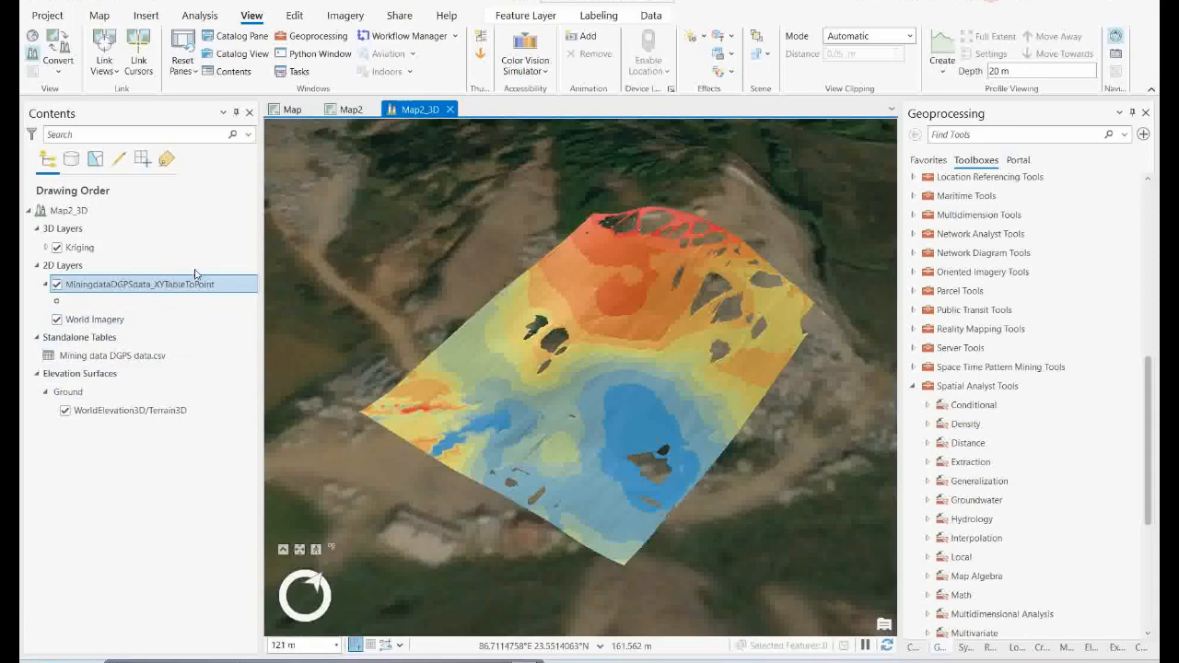
# Step: Export Map2's Kriging layer to the raster GALayerToRas1 with the Prediction surface type, copying the output path before running the tool
pyautogui.click(350, 110)
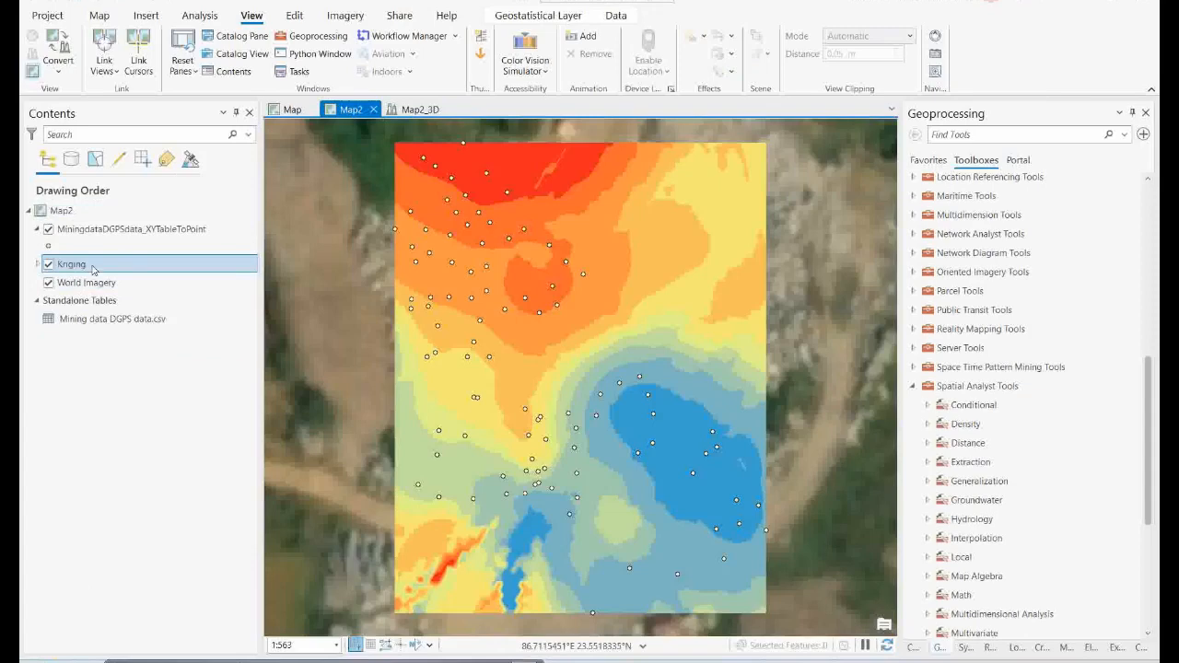
pyautogui.rightClick(92, 268)
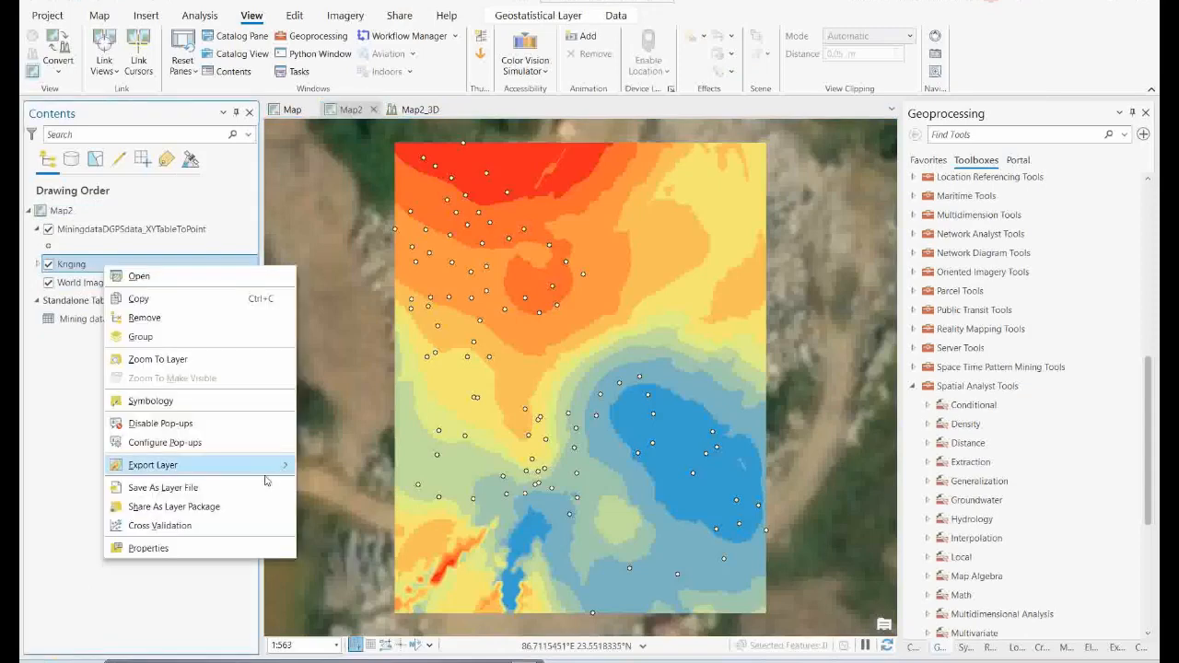
pyautogui.moveTo(281, 466)
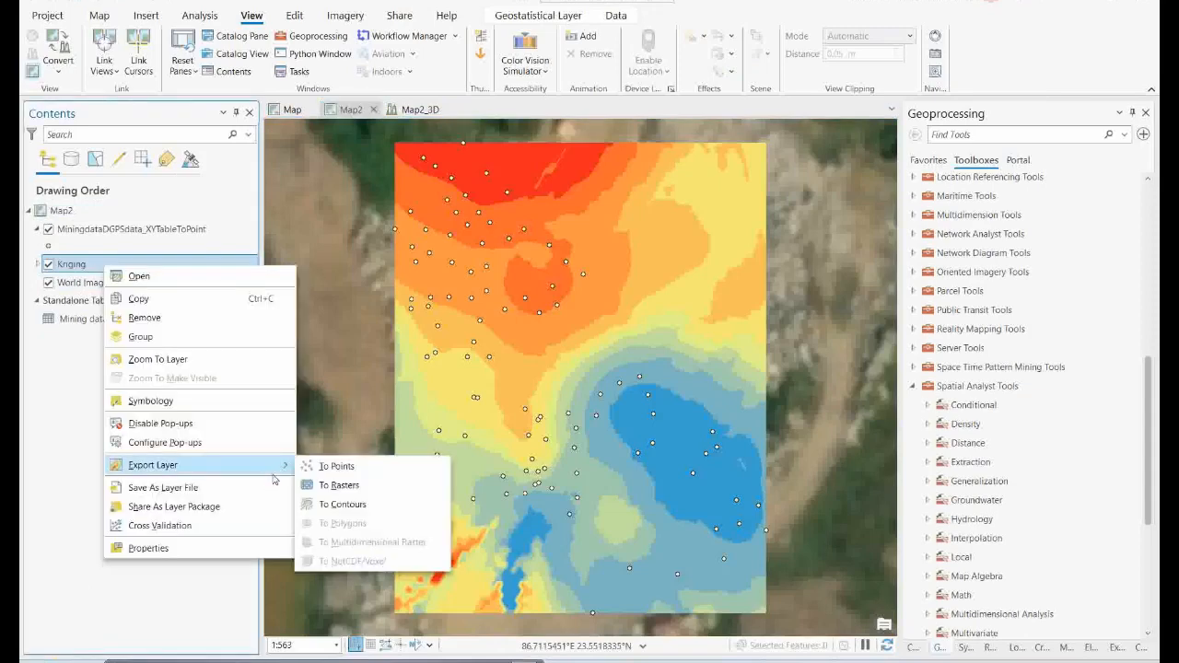
pyautogui.click(335, 486)
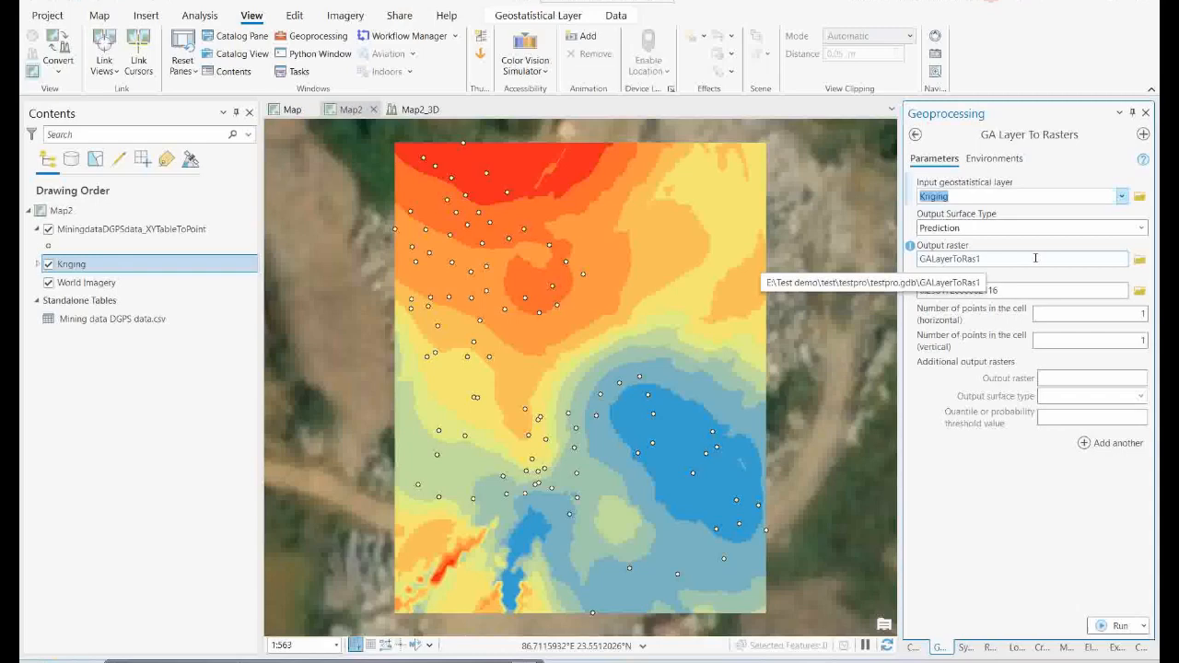
pyautogui.click(1036, 258)
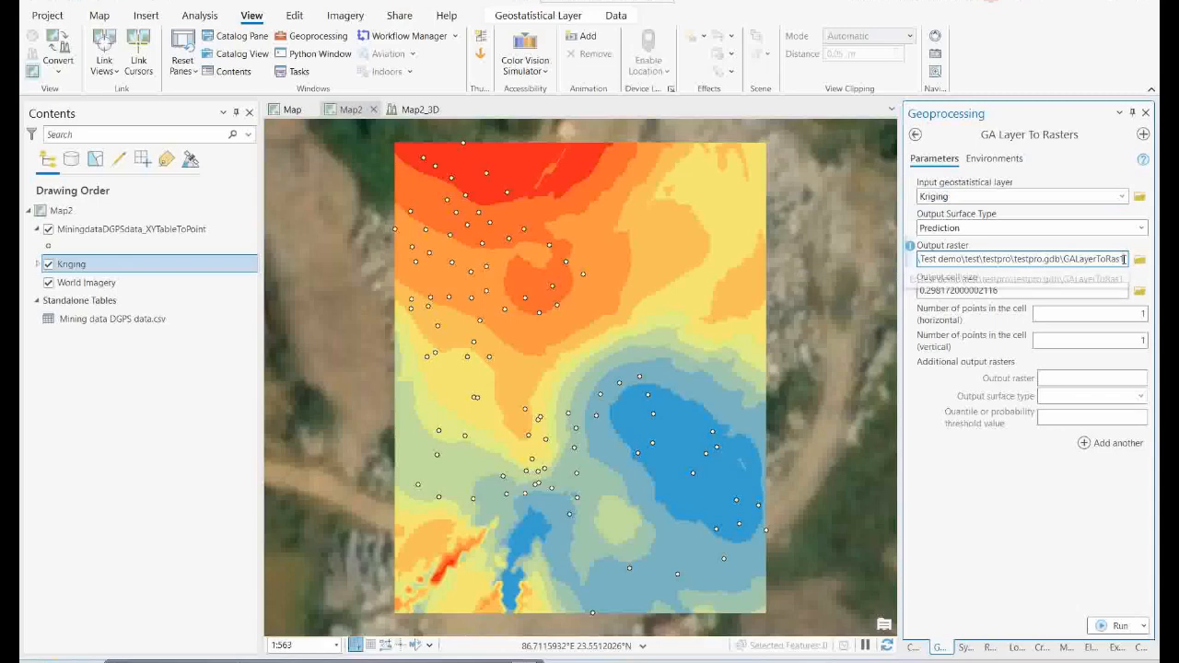
pyautogui.moveTo(1122, 259); pyautogui.dragTo(945, 258)
pyautogui.rightClick(945, 261)
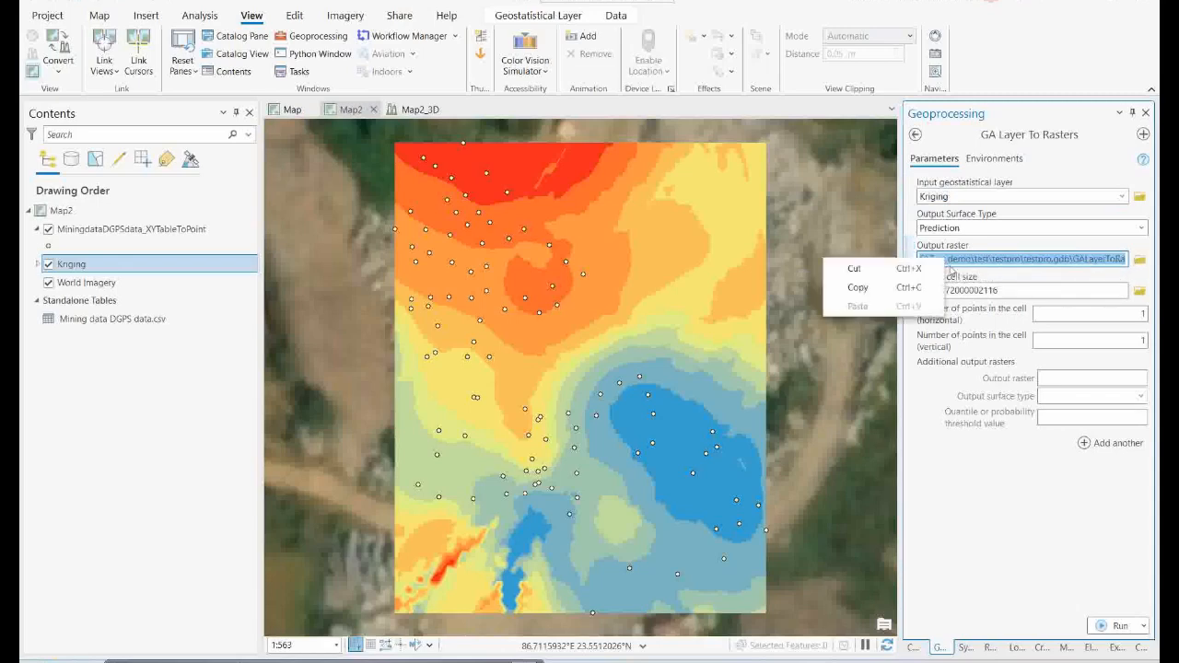
pyautogui.click(849, 288)
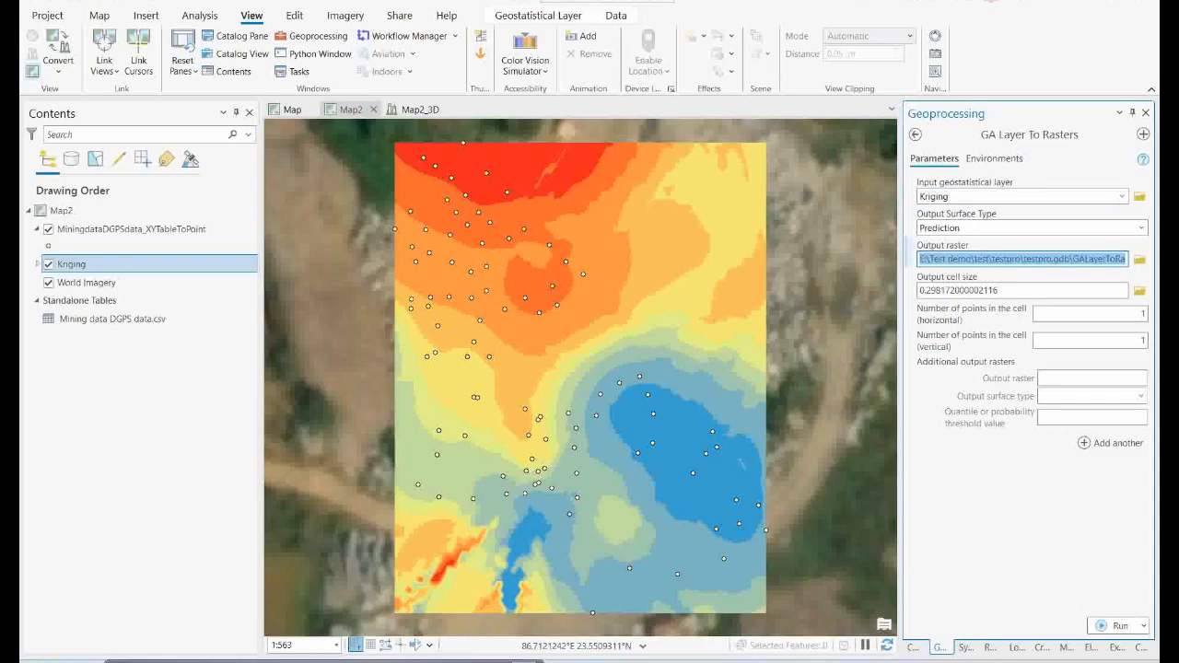
pyautogui.click(550, 661)
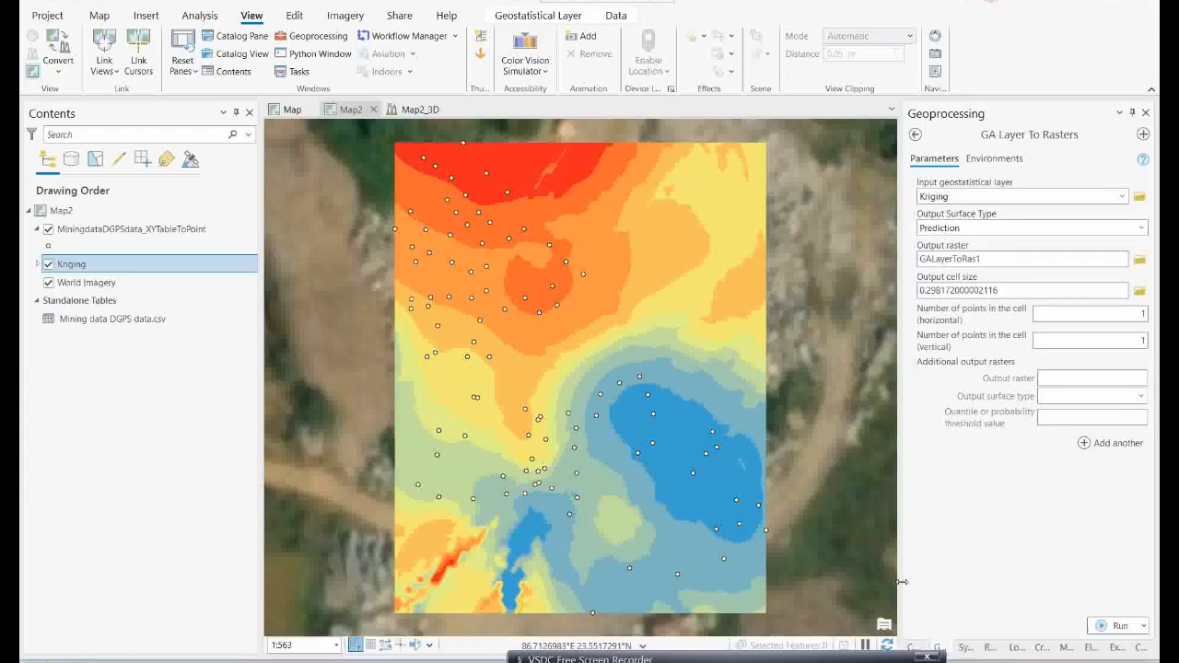
pyautogui.click(1100, 632)
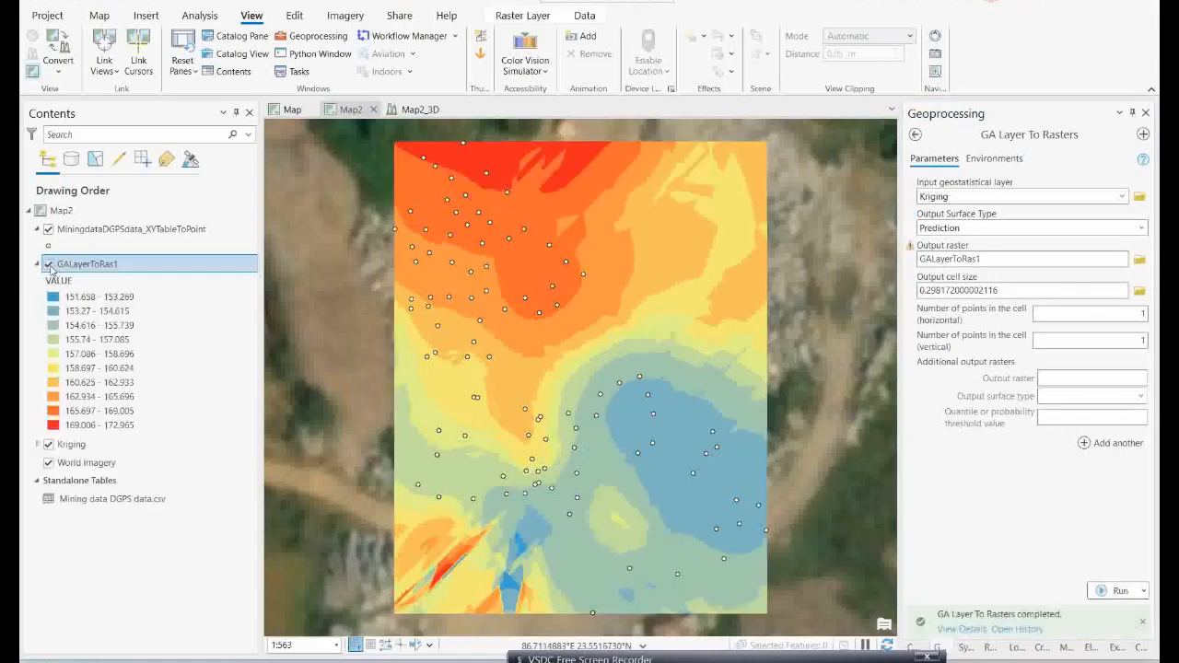
# Step: Compare the GALayerToRas1 raster with the Kriging layer by toggling the raster's visibility, leaving it hidden in Map2
pyautogui.click(49, 264)
pyautogui.click(48, 264)
pyautogui.click(49, 265)
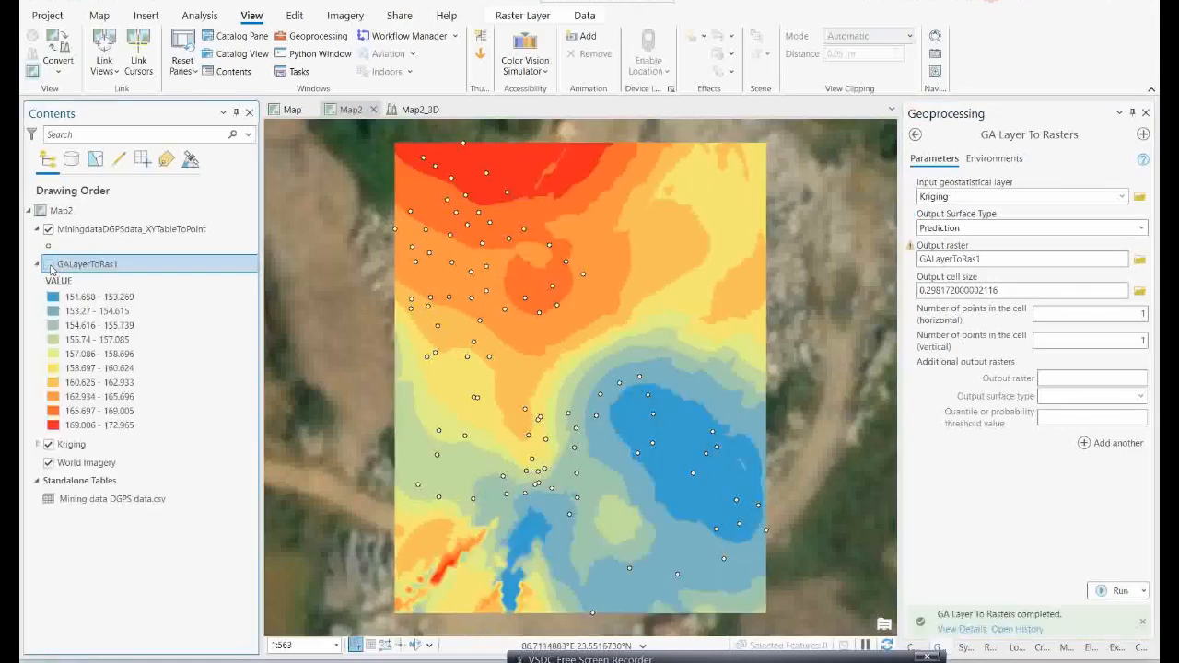
pyautogui.click(49, 264)
pyautogui.click(49, 265)
pyautogui.click(49, 264)
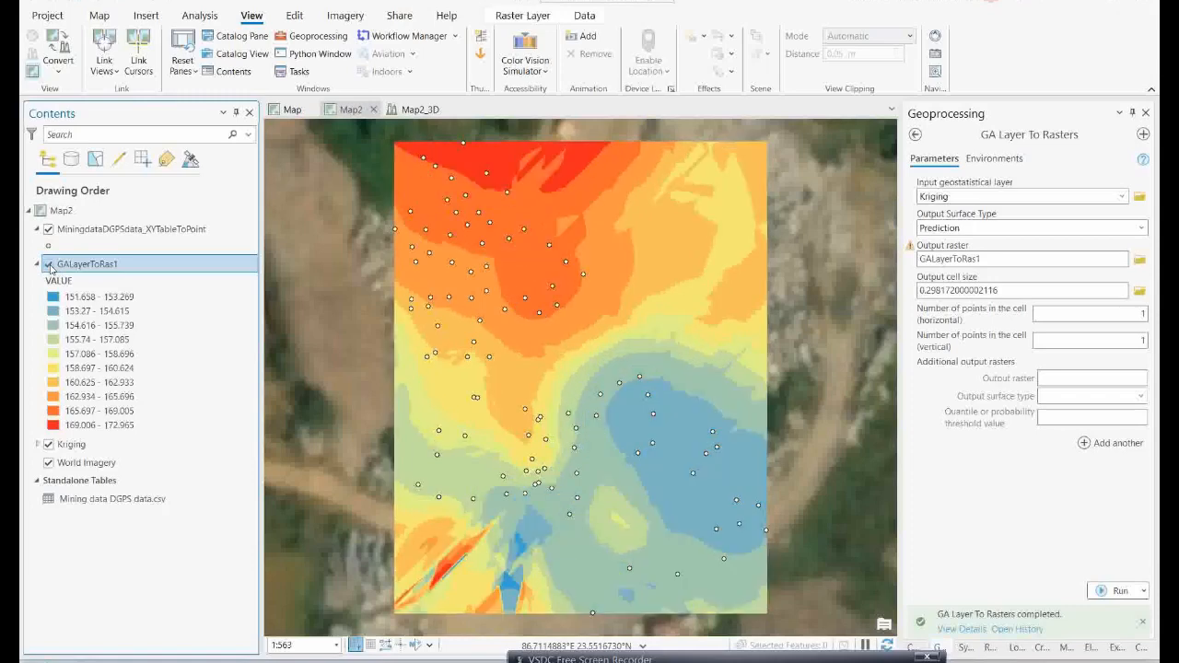
pyautogui.click(49, 265)
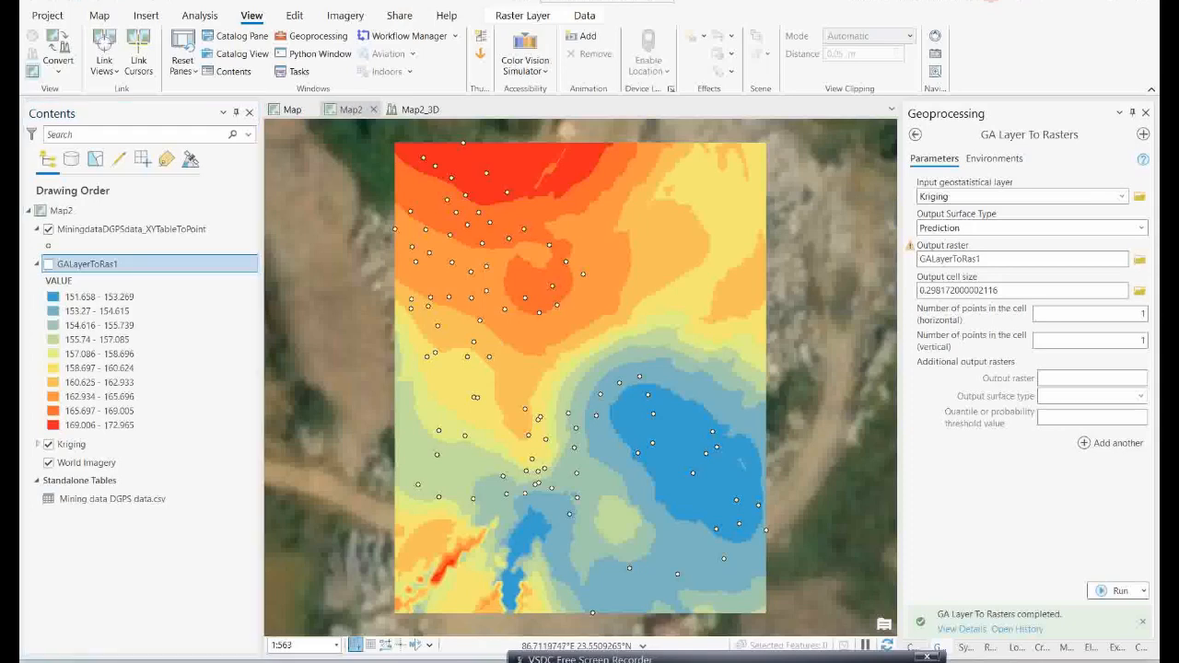
# Step: Add the GALayerToRas1 raster from testpro.gdb as an elevation source for the Ground surface in the Map2_3D scene
pyautogui.click(419, 109)
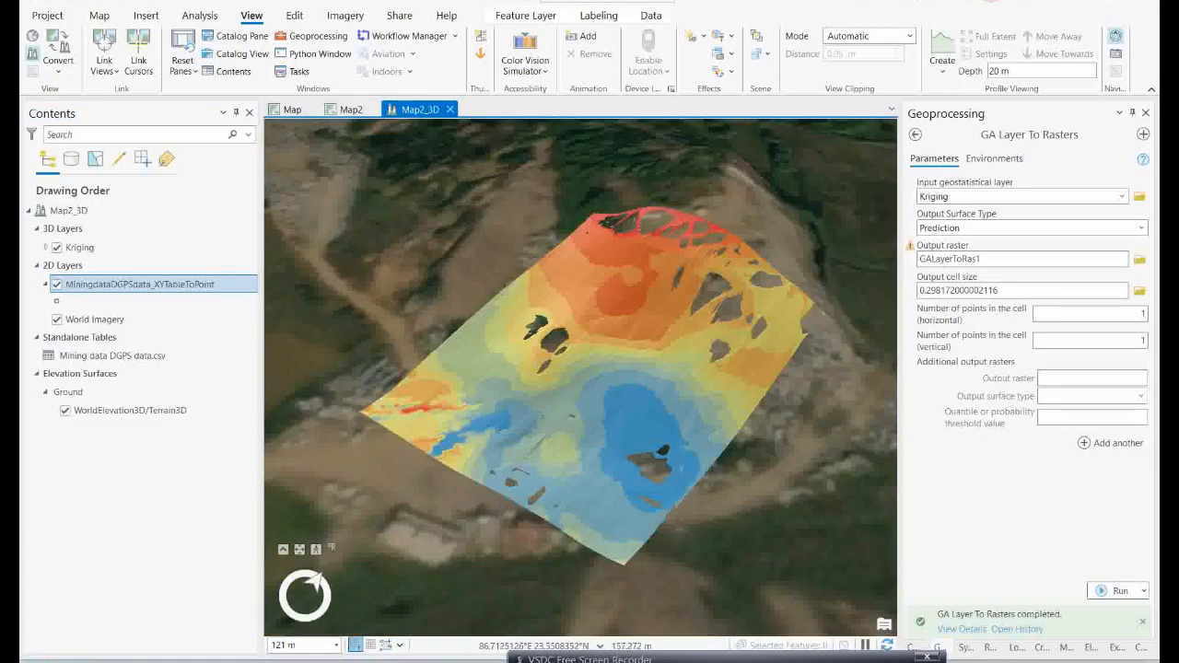
pyautogui.rightClick(87, 394)
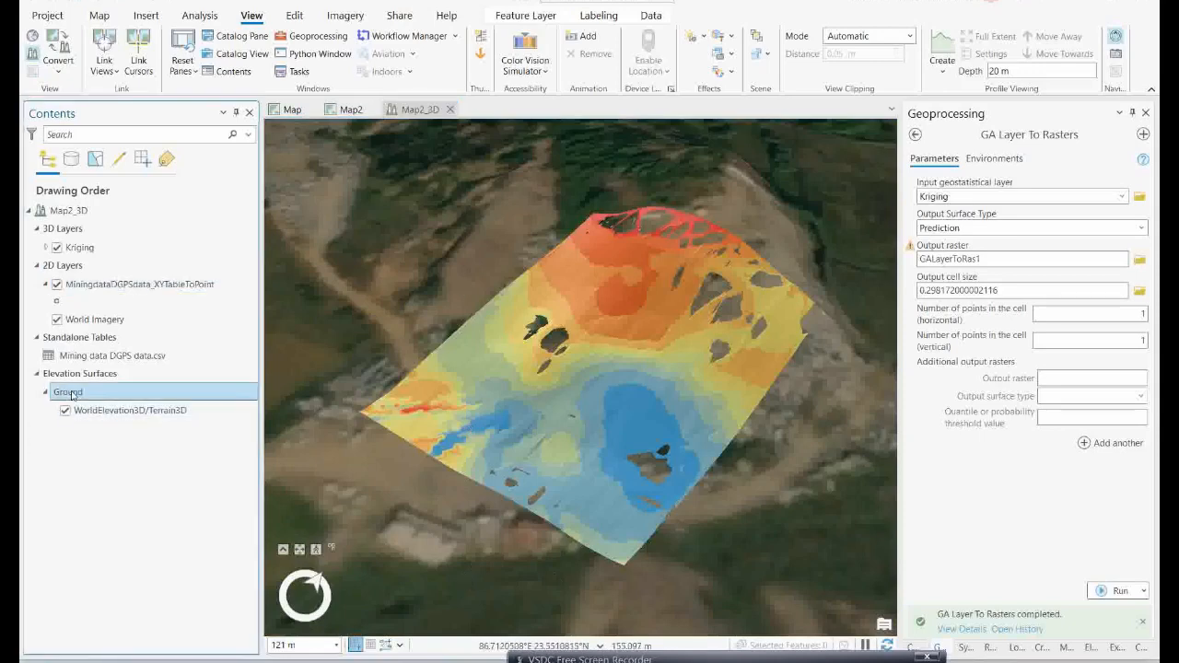
pyautogui.click(143, 403)
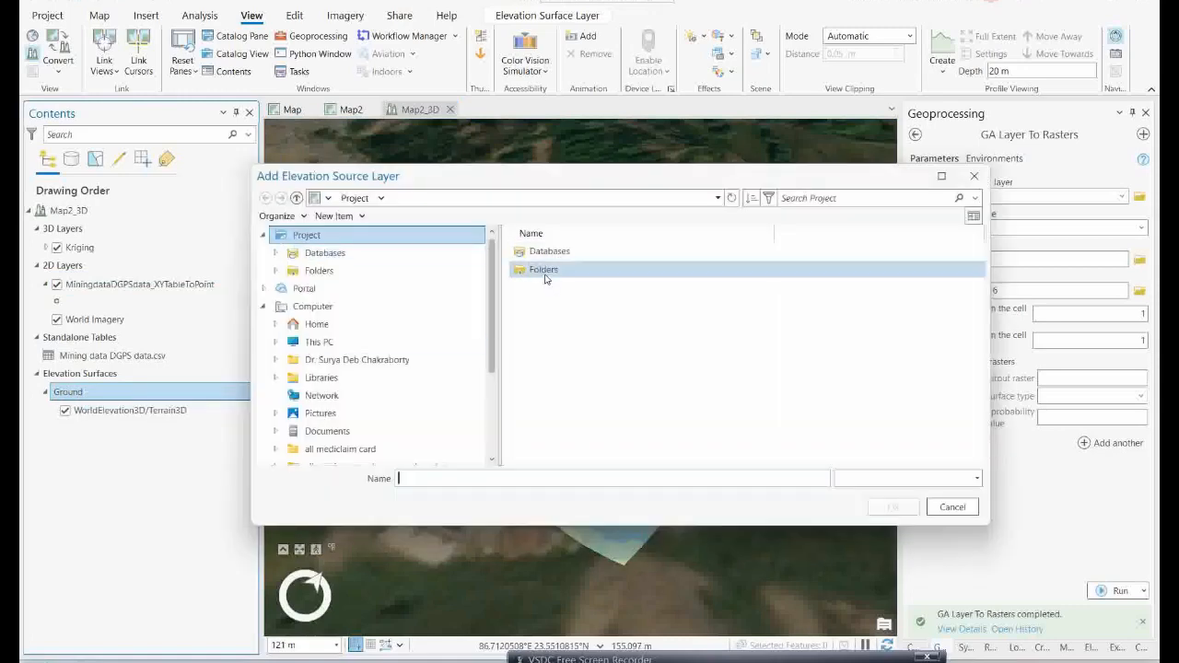
pyautogui.doubleClick(544, 273)
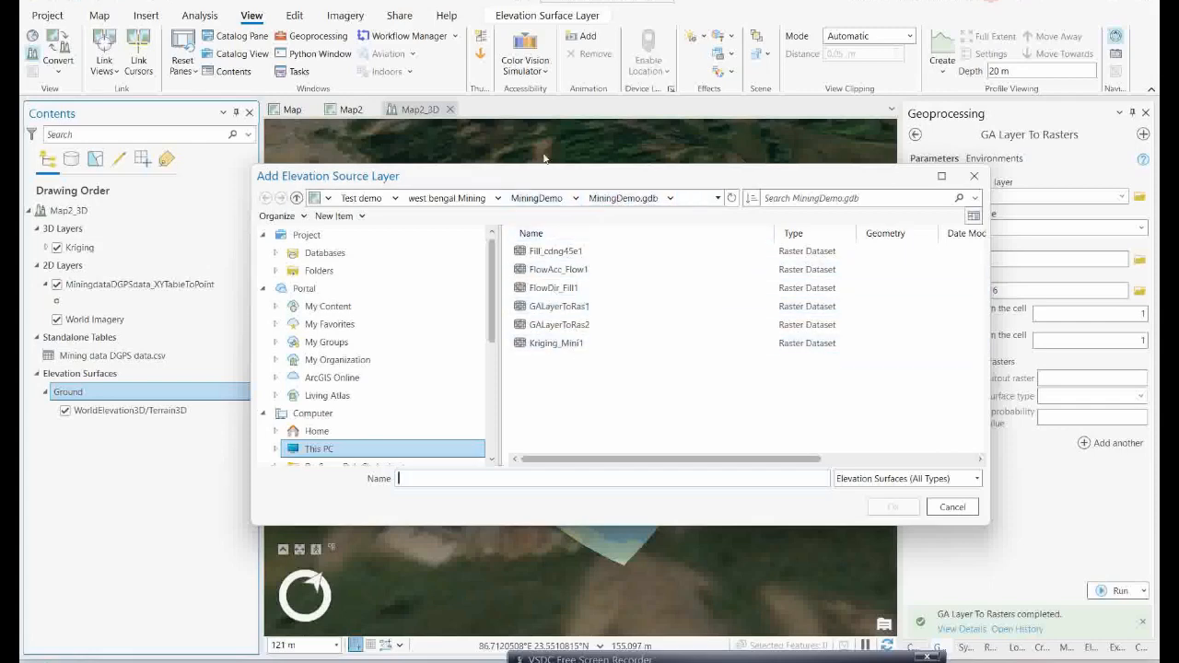
pyautogui.moveTo(557, 184); pyautogui.dragTo(472, 169)
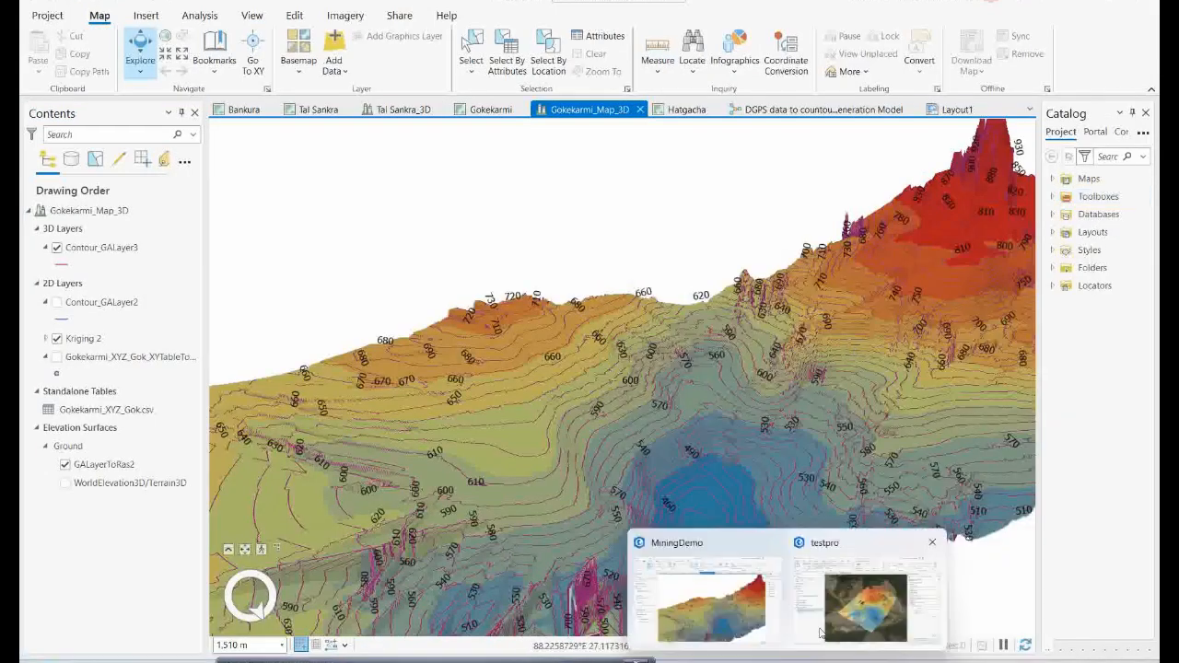
pyautogui.click(847, 601)
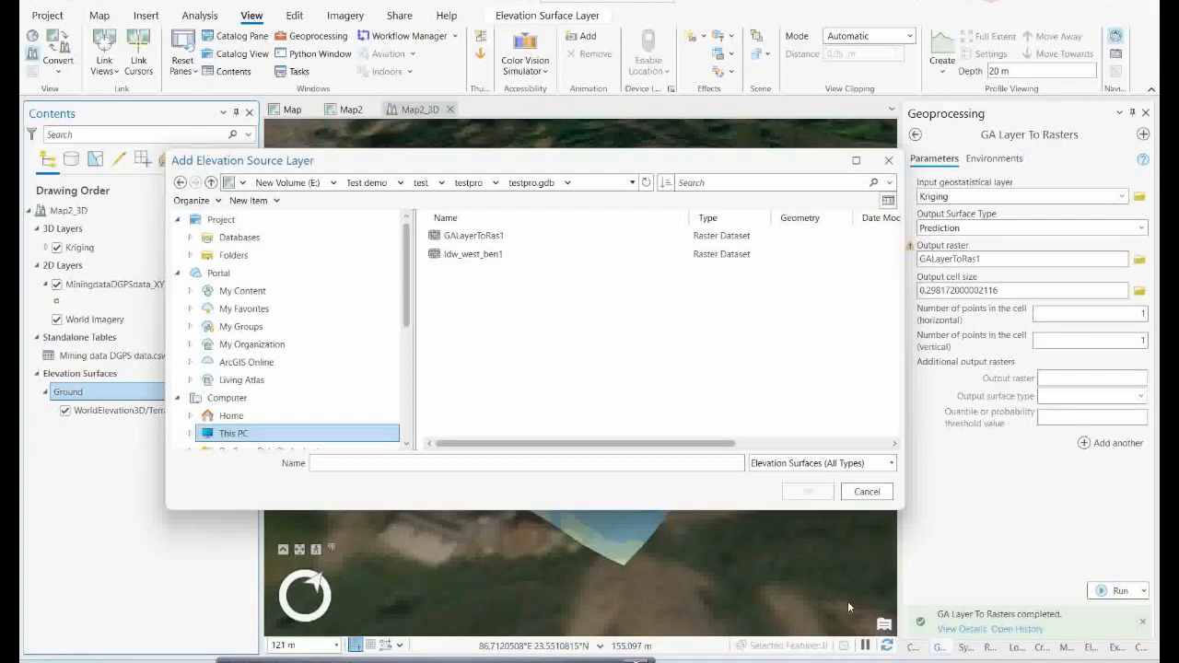
pyautogui.click(474, 241)
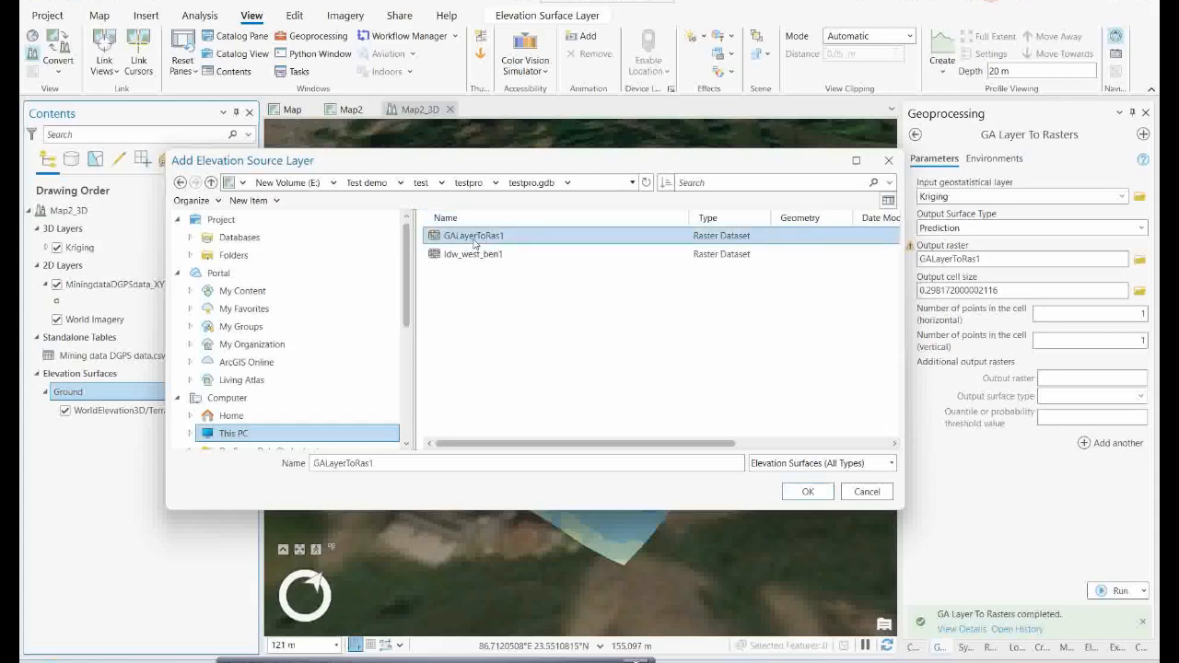
pyautogui.click(807, 492)
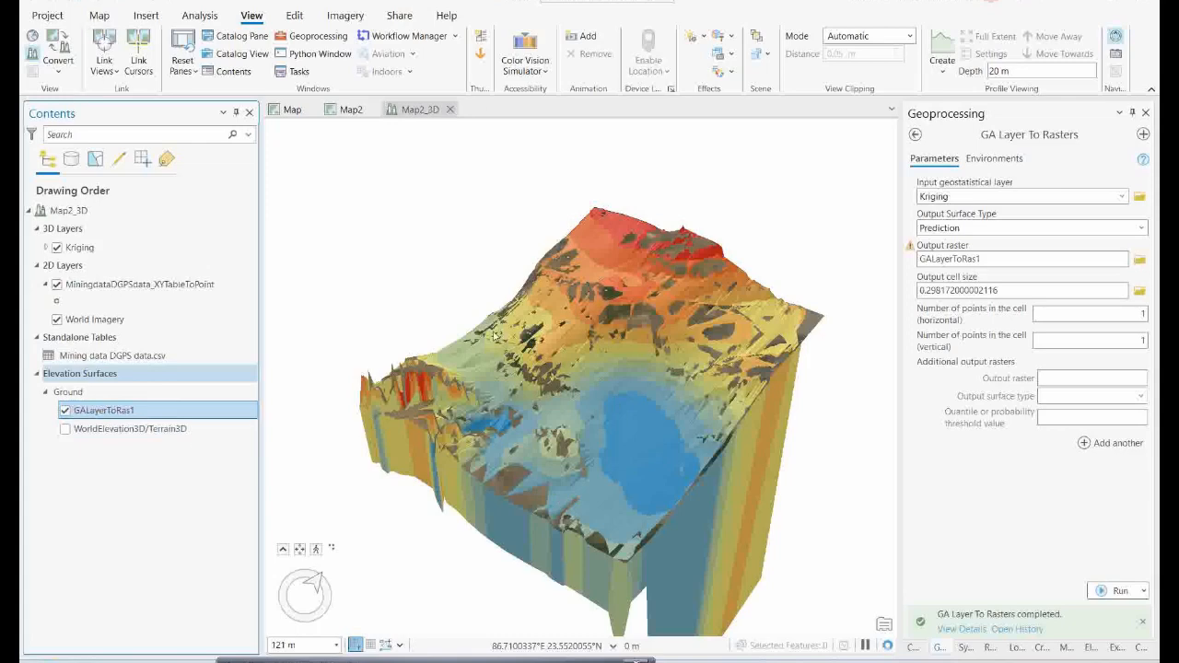
# Step: Move the Kriging layer into 3D Layers and back to 2D Layers to compare how it drapes over the ground surface
pyautogui.moveTo(822, 662)
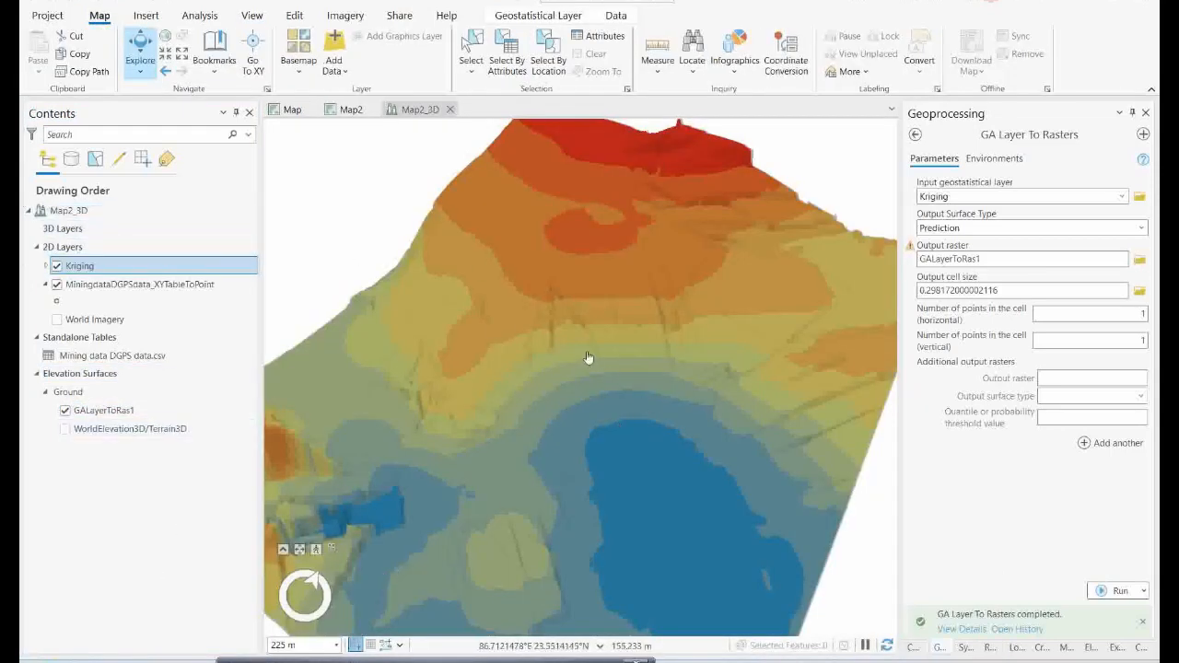
pyautogui.moveTo(628, 362)
pyautogui.mouseDown()
pyautogui.moveTo(570, 379)
pyautogui.moveTo(584, 342)
pyautogui.moveTo(628, 347)
pyautogui.moveTo(620, 352)
pyautogui.mouseUp()
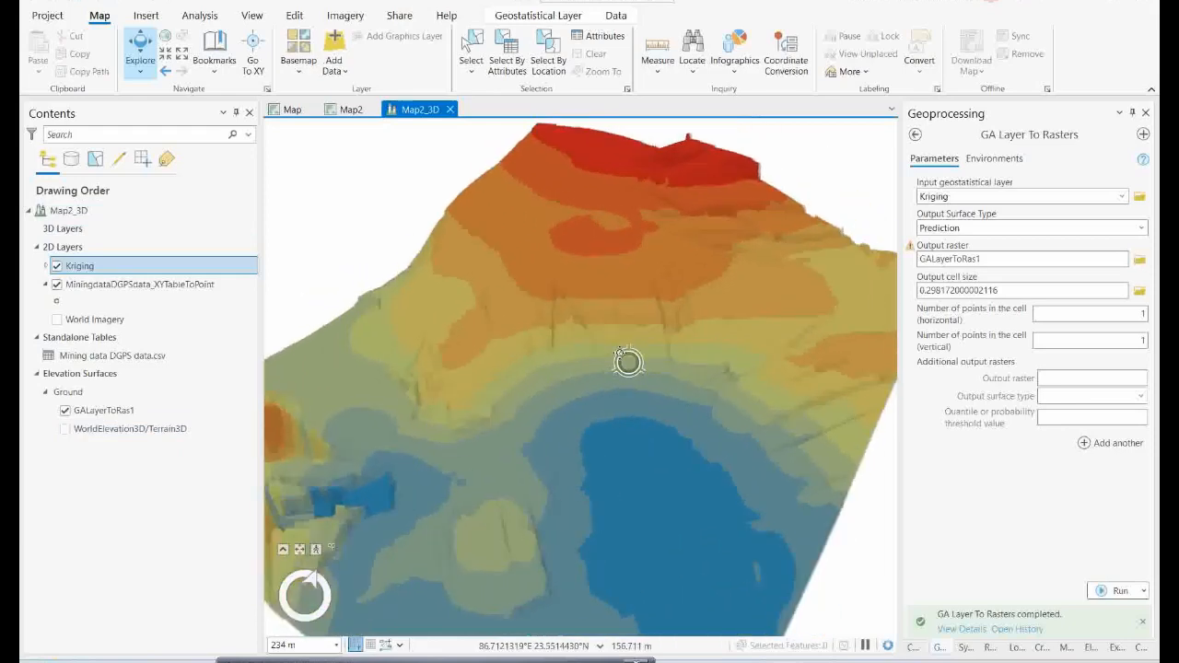
pyautogui.click(78, 269)
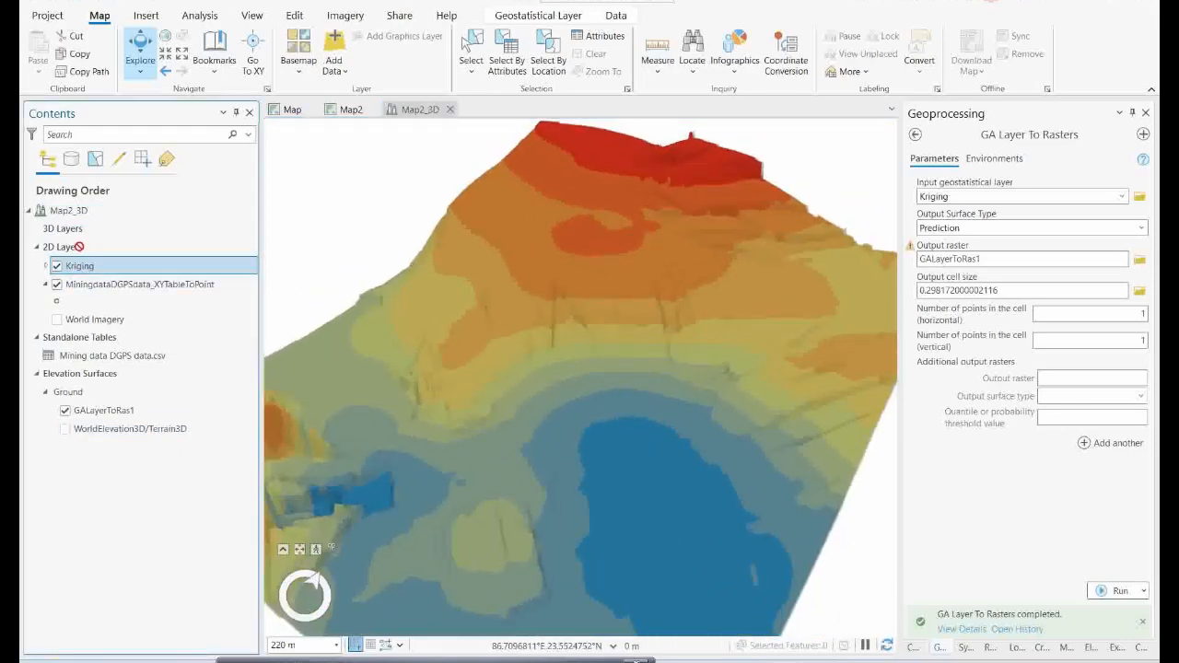
pyautogui.moveTo(85, 237); pyautogui.dragTo(84, 243)
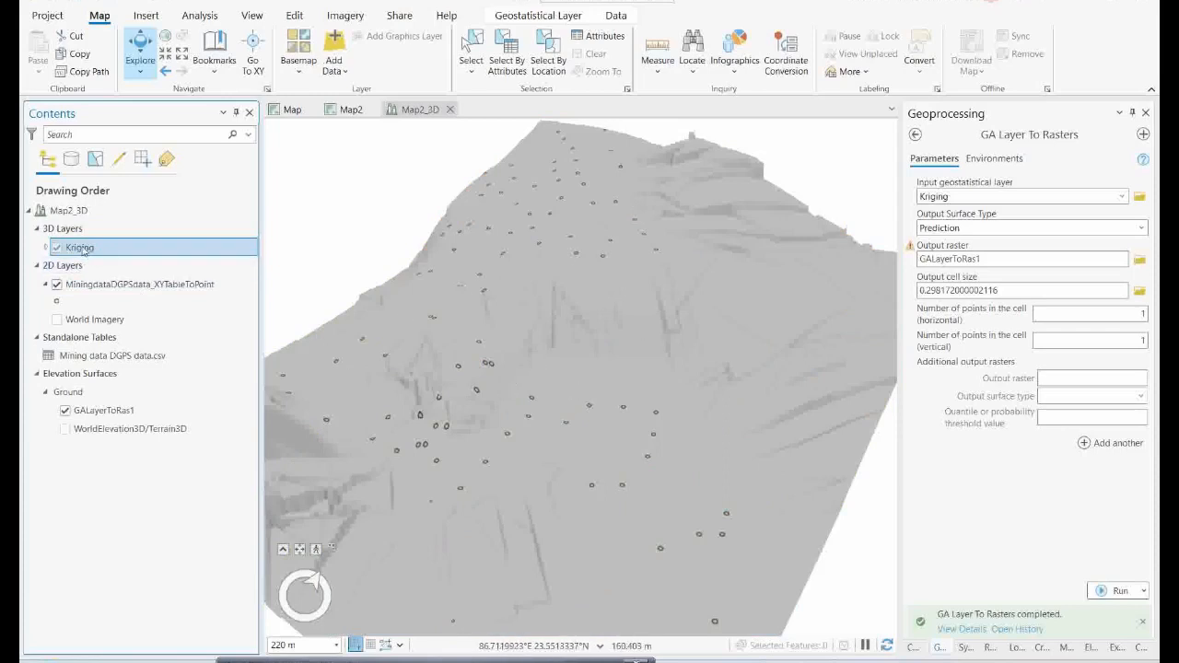
pyautogui.moveTo(81, 249); pyautogui.dragTo(80, 285)
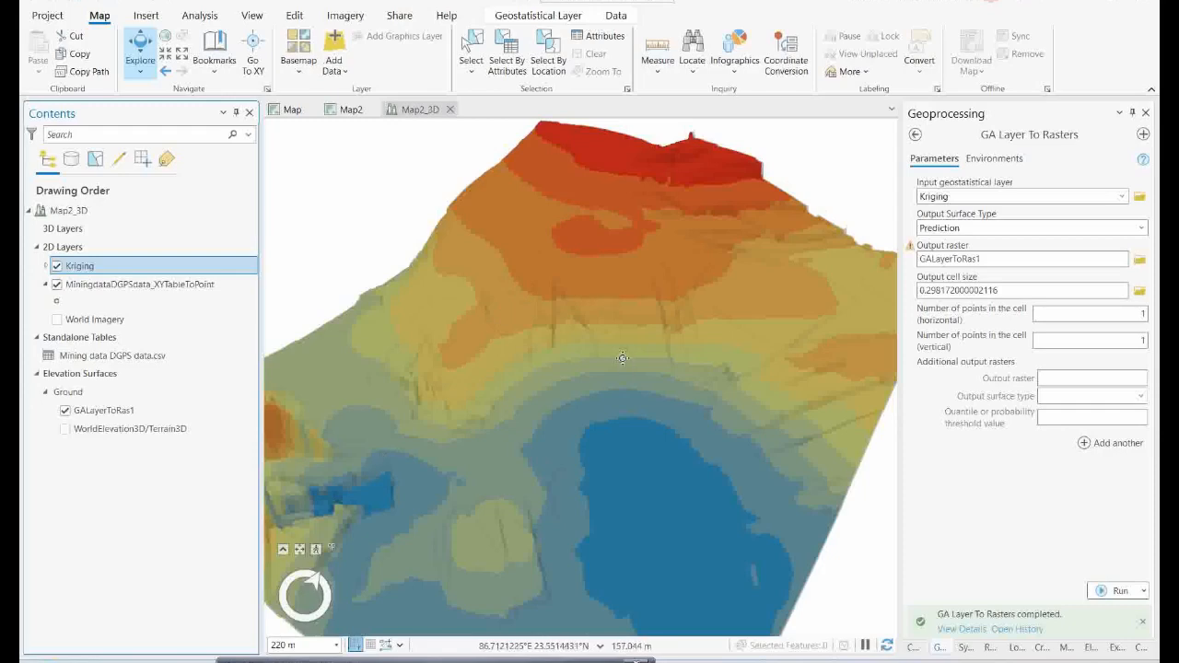
pyautogui.moveTo(623, 358); pyautogui.dragTo(602, 321)
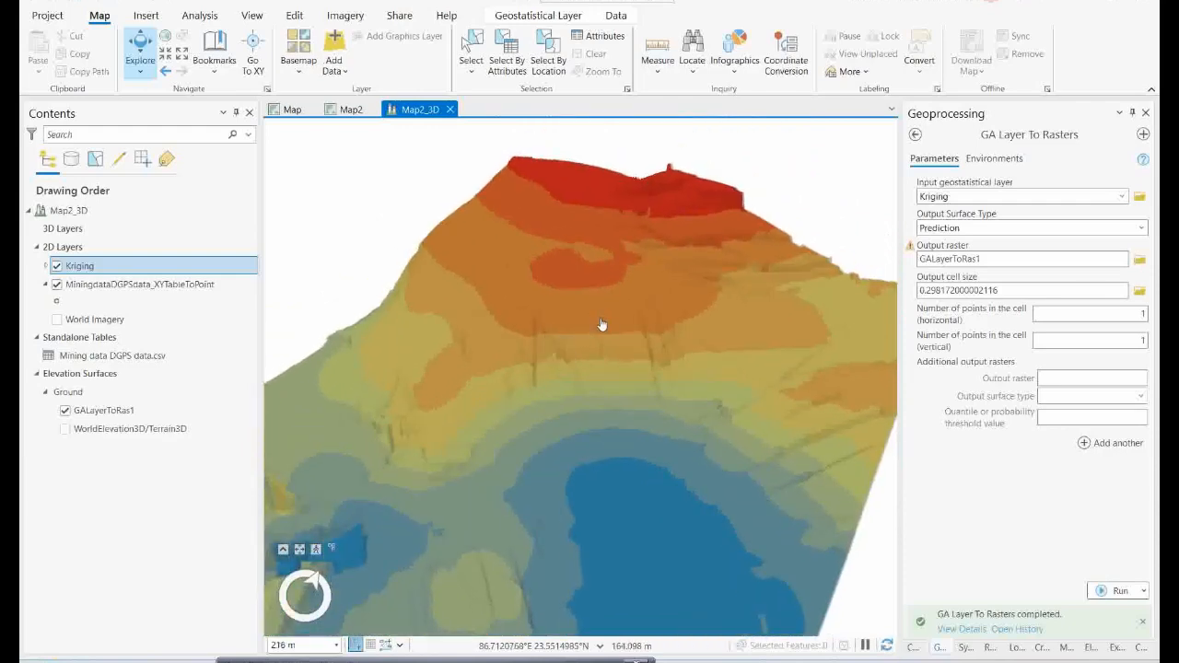
# Step: Run the Spatial Analyst Contour tool on GALayerToRas1 with a contour interval of 1 and output feature class Contour_GALayer1
pyautogui.click(914, 135)
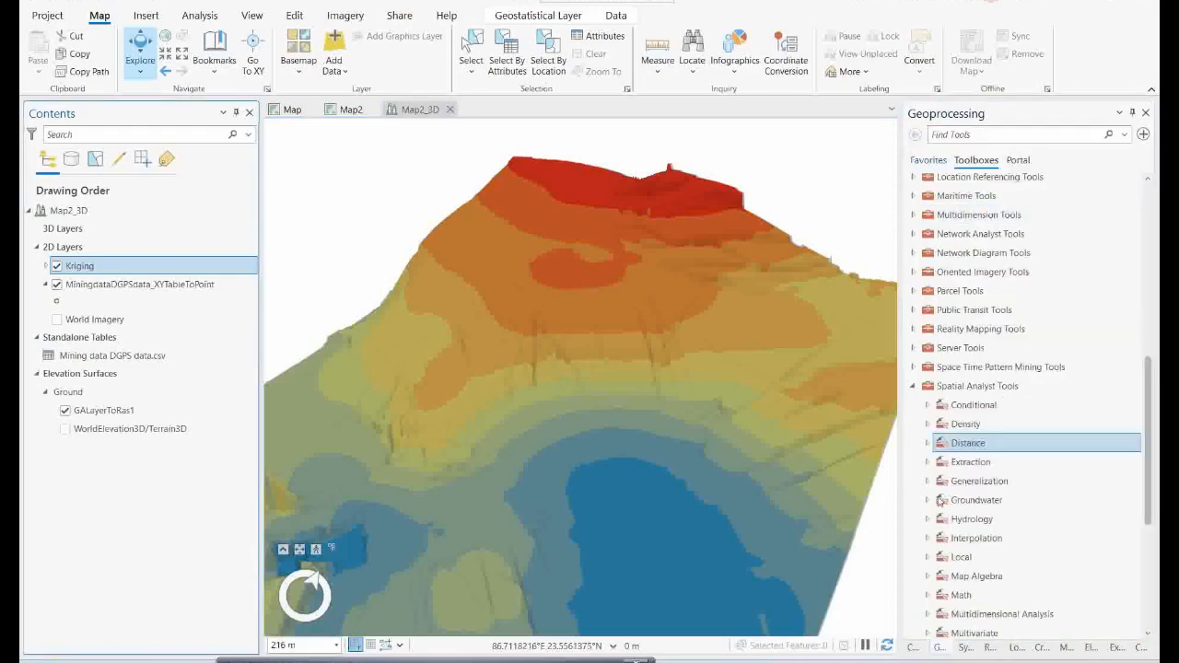
pyautogui.moveTo(1154, 391)
pyautogui.mouseDown()
pyautogui.moveTo(1158, 500)
pyautogui.moveTo(1158, 445)
pyautogui.mouseUp()
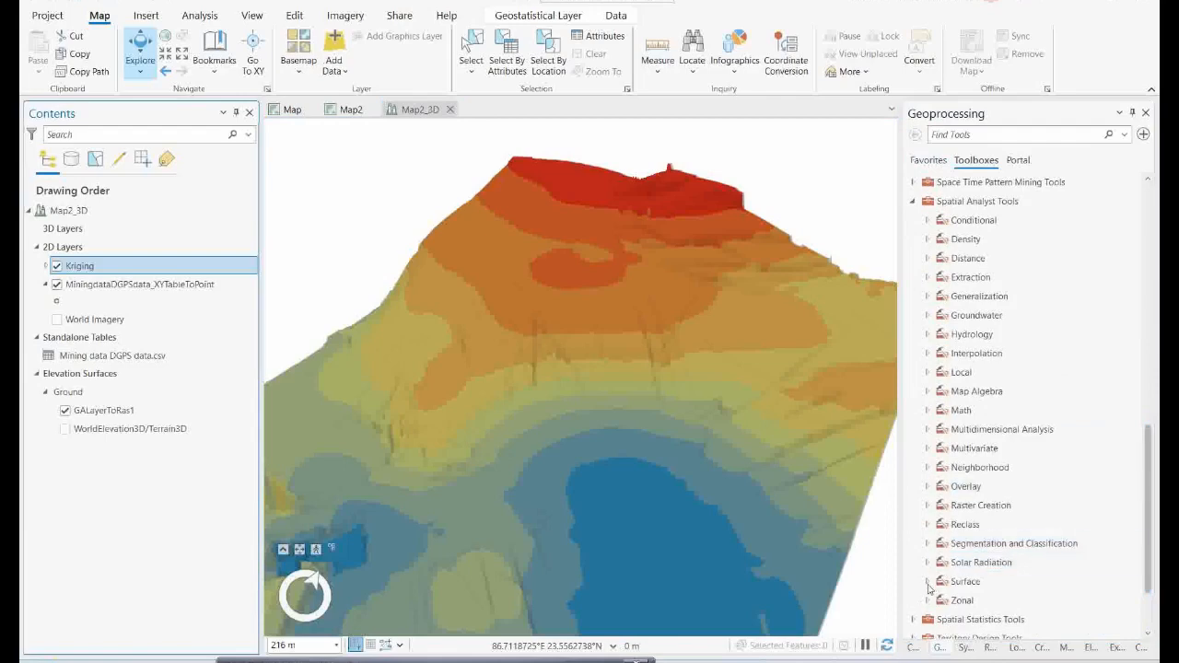
pyautogui.click(927, 582)
pyautogui.moveTo(1150, 487); pyautogui.dragTo(1152, 536)
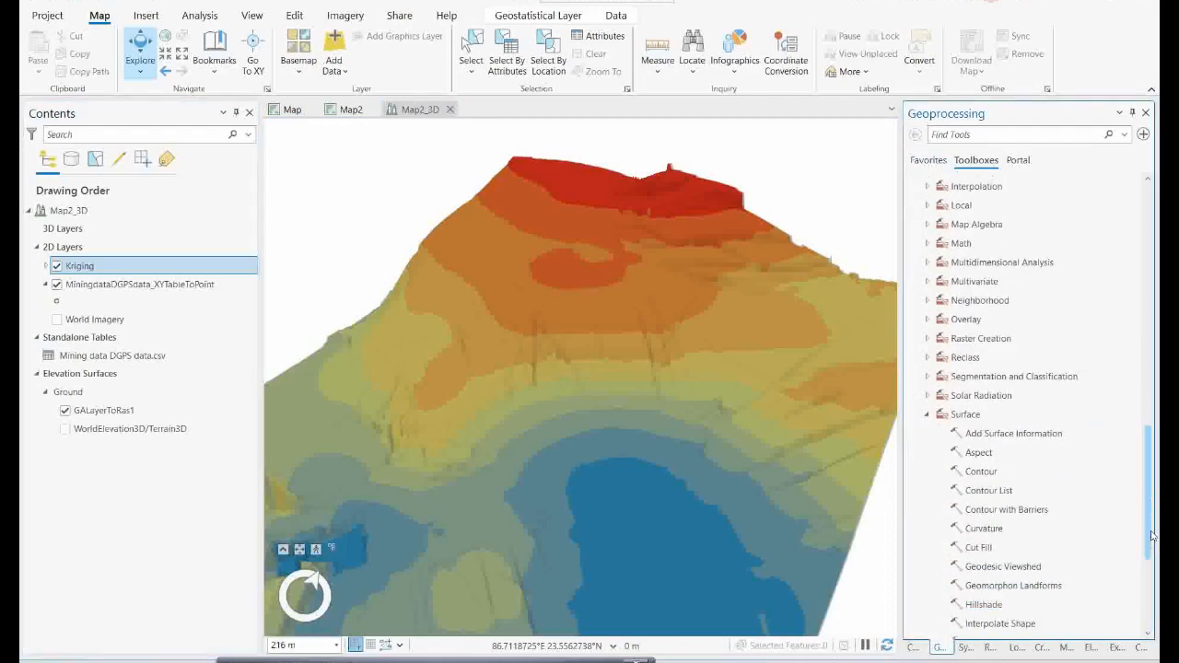
pyautogui.click(987, 477)
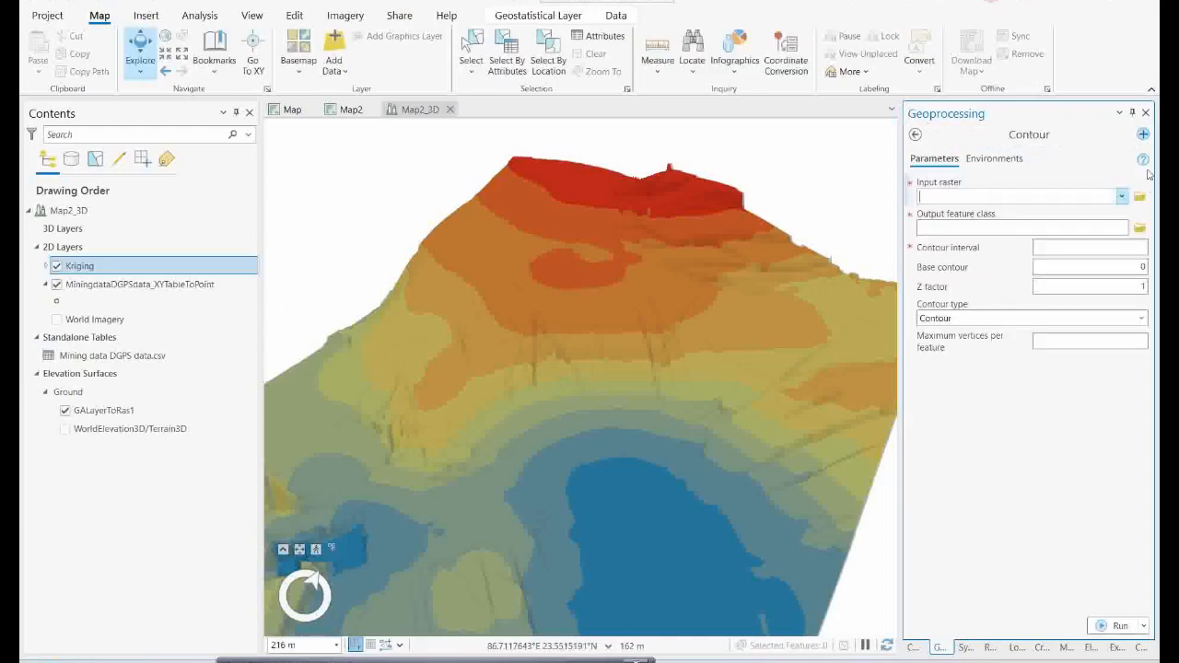
pyautogui.click(1122, 198)
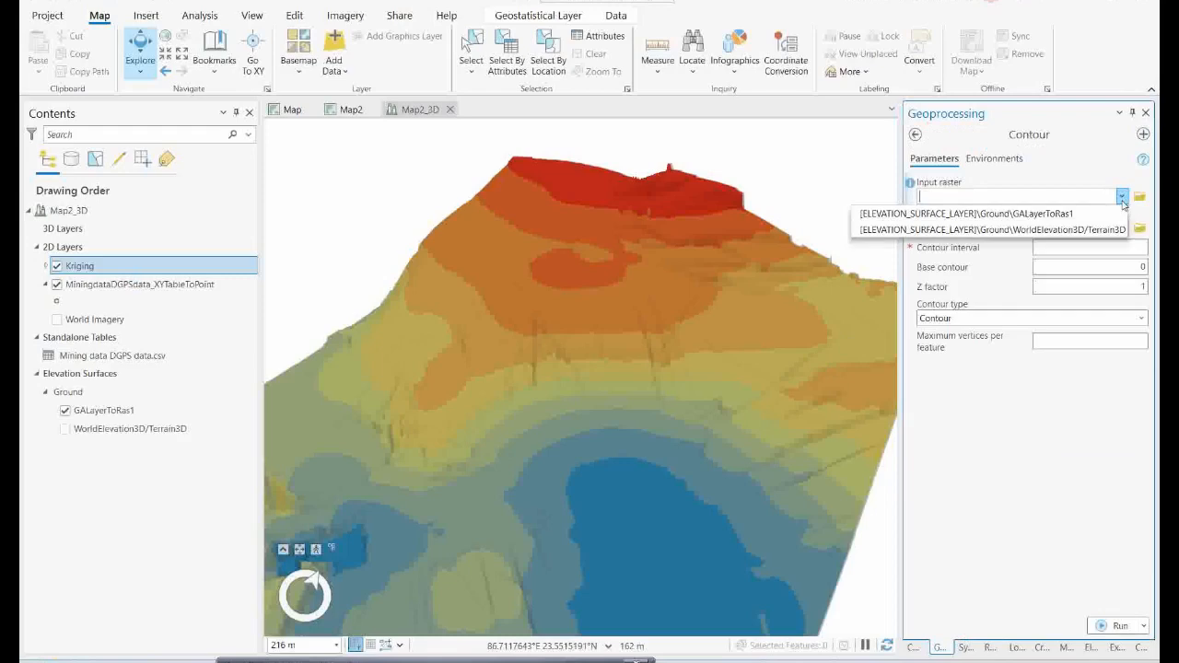
pyautogui.click(965, 215)
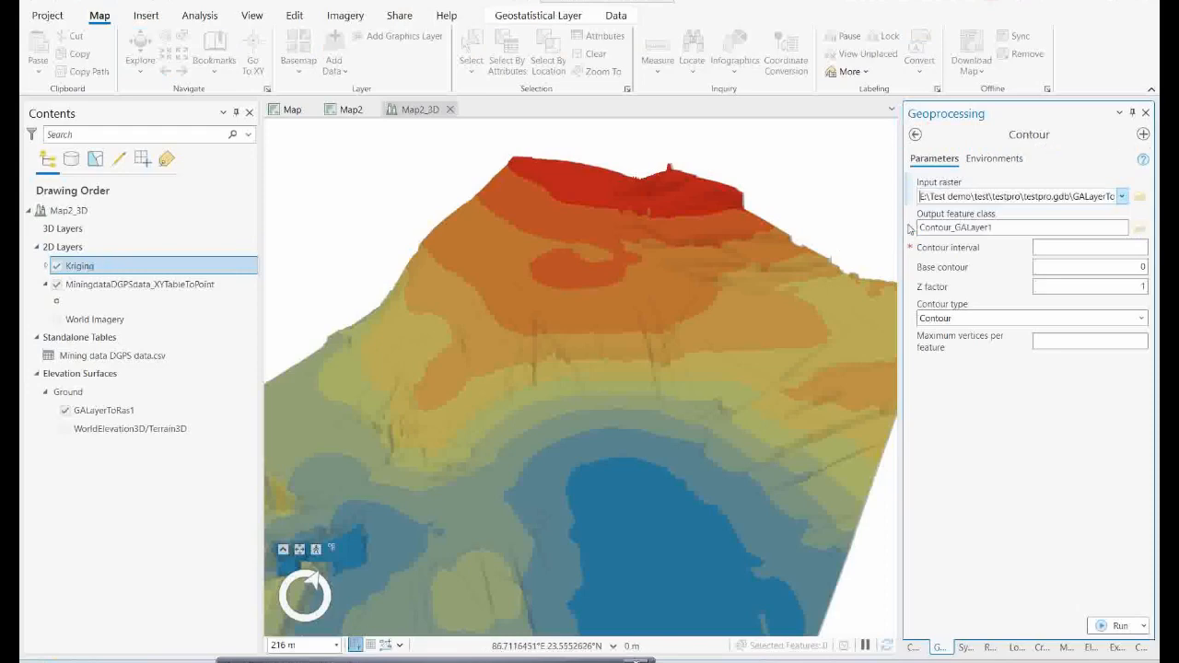
pyautogui.click(1122, 249)
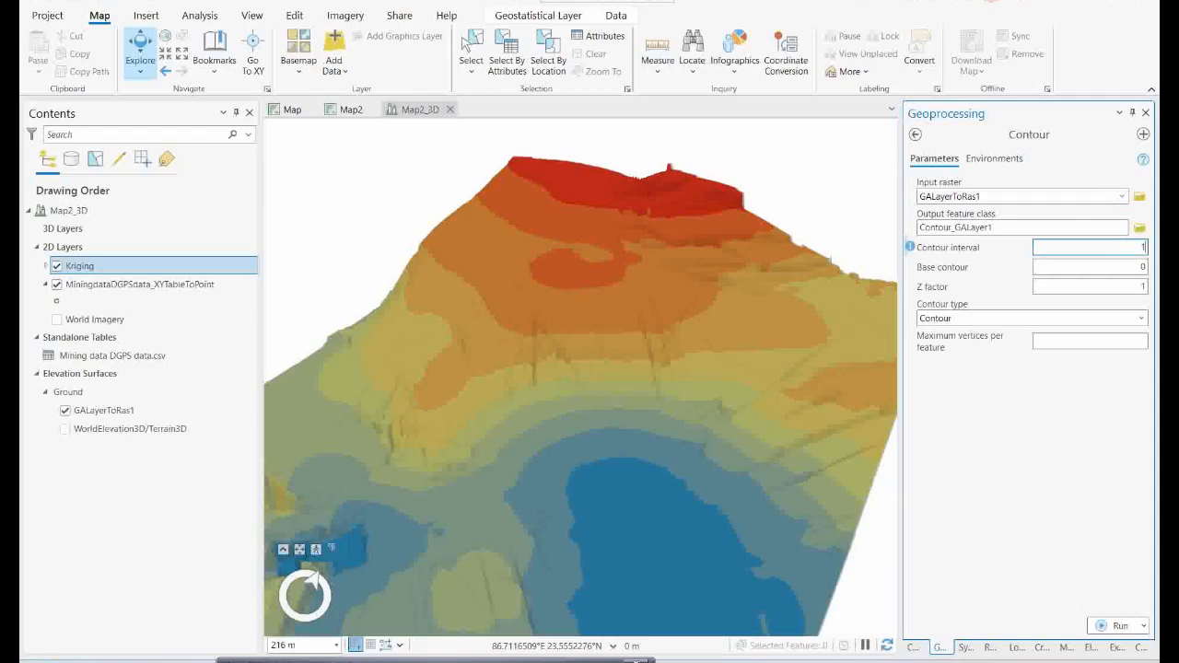
pyautogui.click(1093, 480)
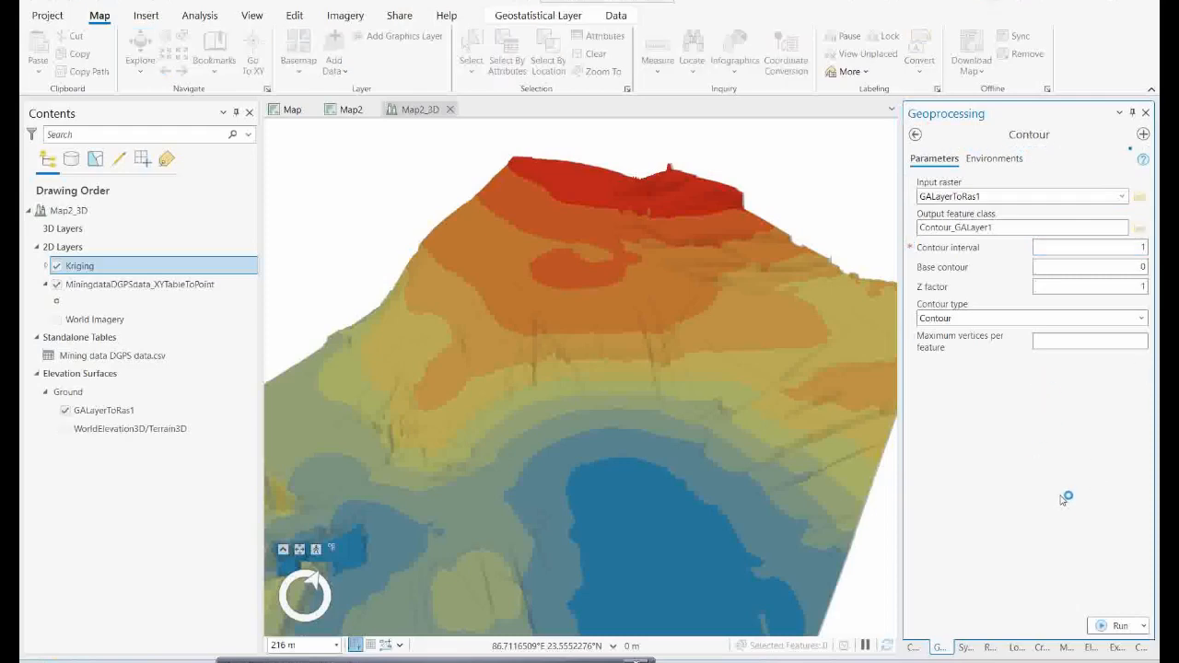
pyautogui.click(1106, 626)
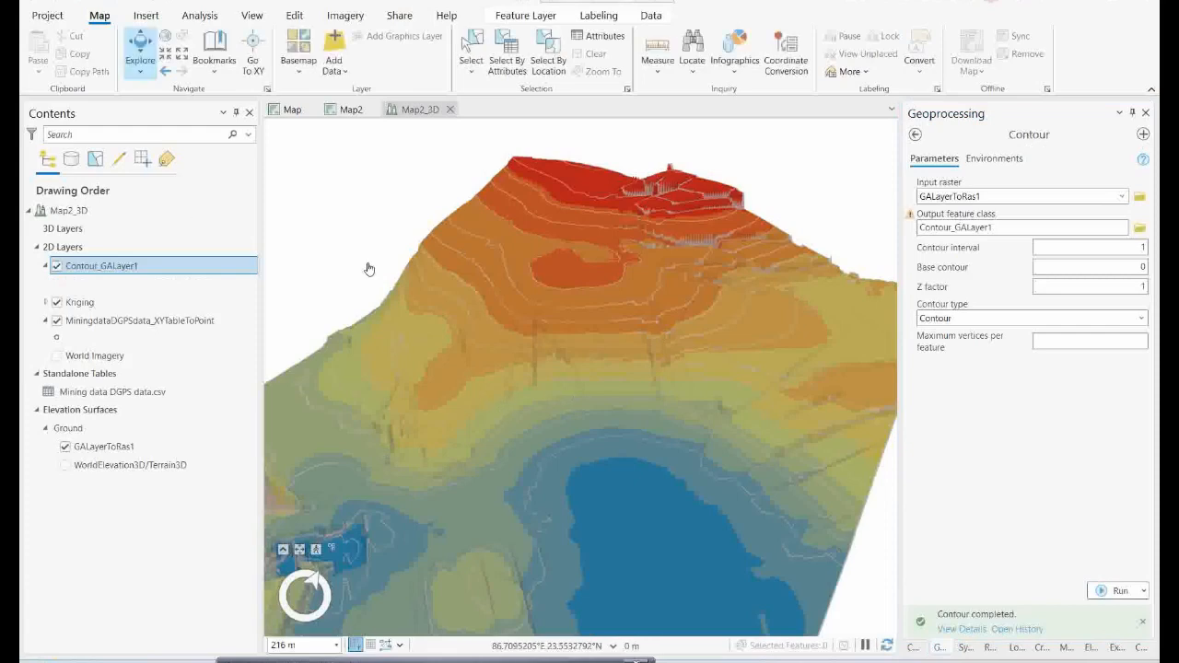
# Step: Move the Contour_GALayer1 layer from 2D Layers into 3D Layers in the Map2_3D scene
pyautogui.click(524, 365)
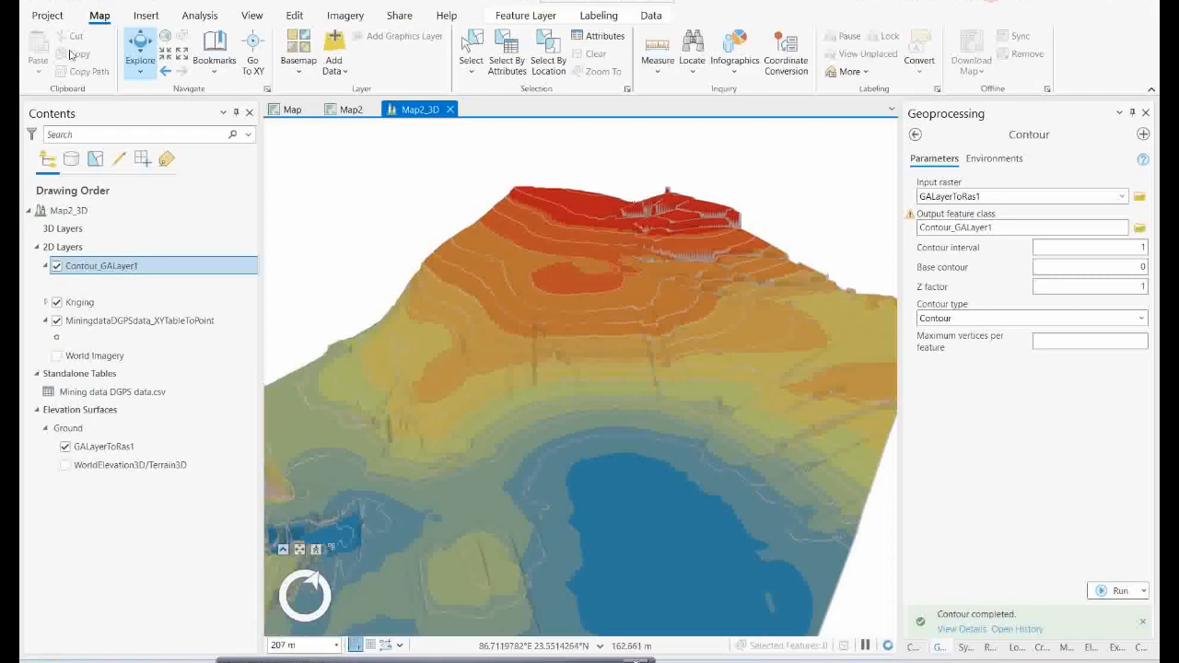
pyautogui.click(181, 55)
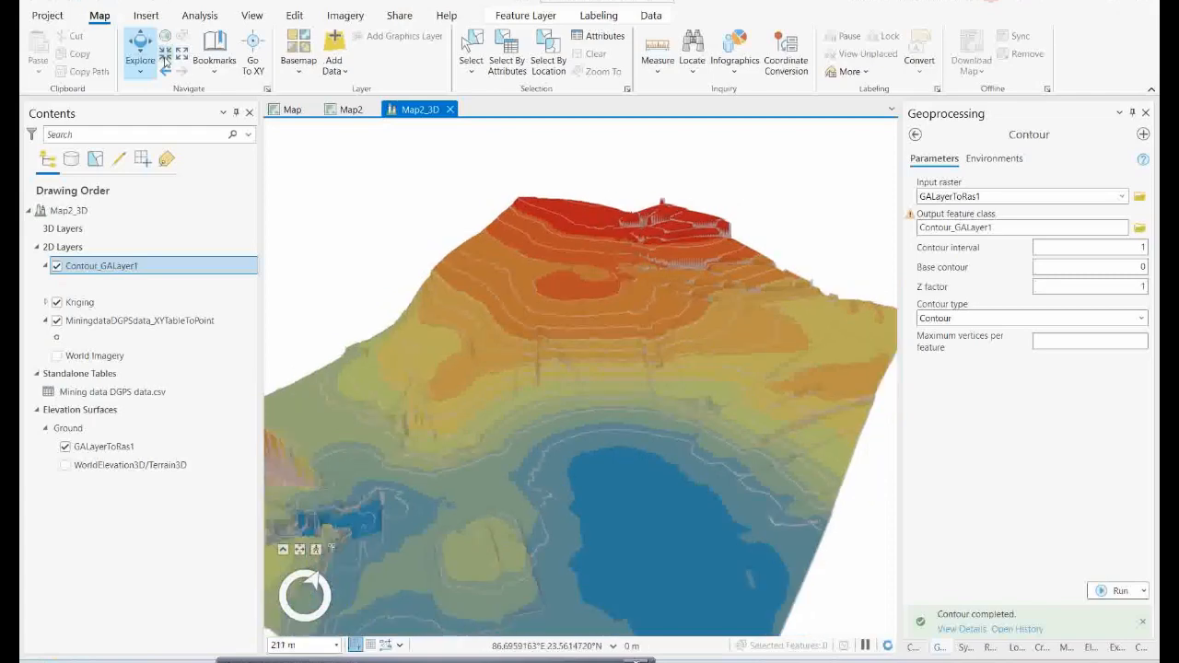
pyautogui.click(166, 53)
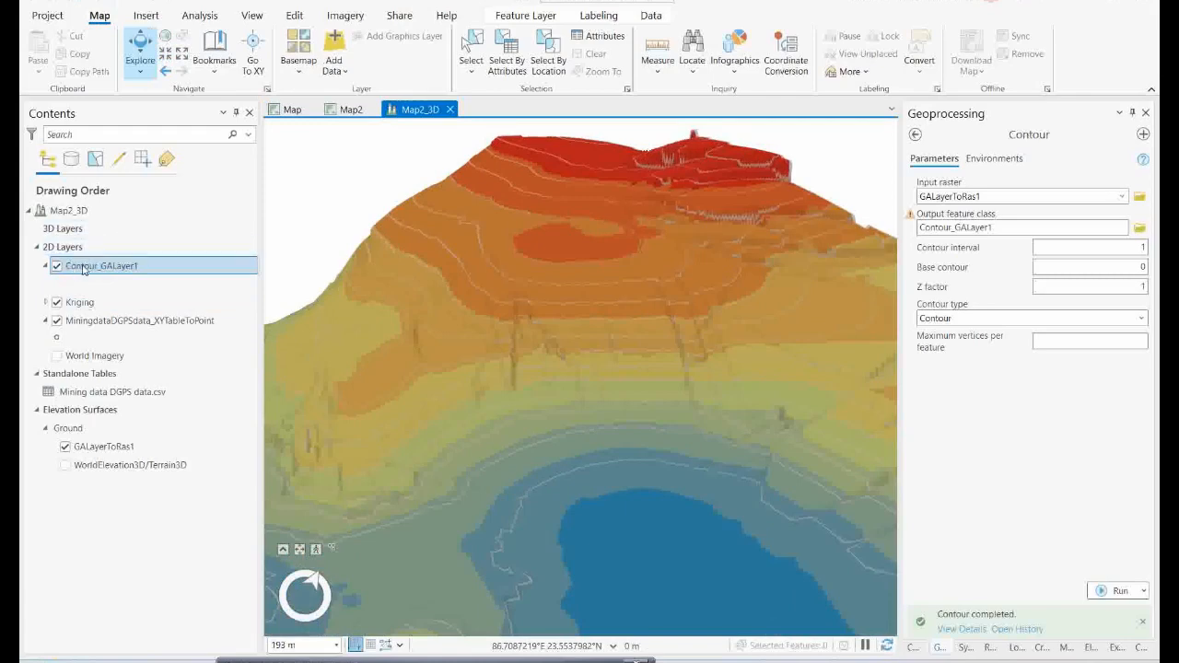
pyautogui.moveTo(83, 269); pyautogui.dragTo(87, 236)
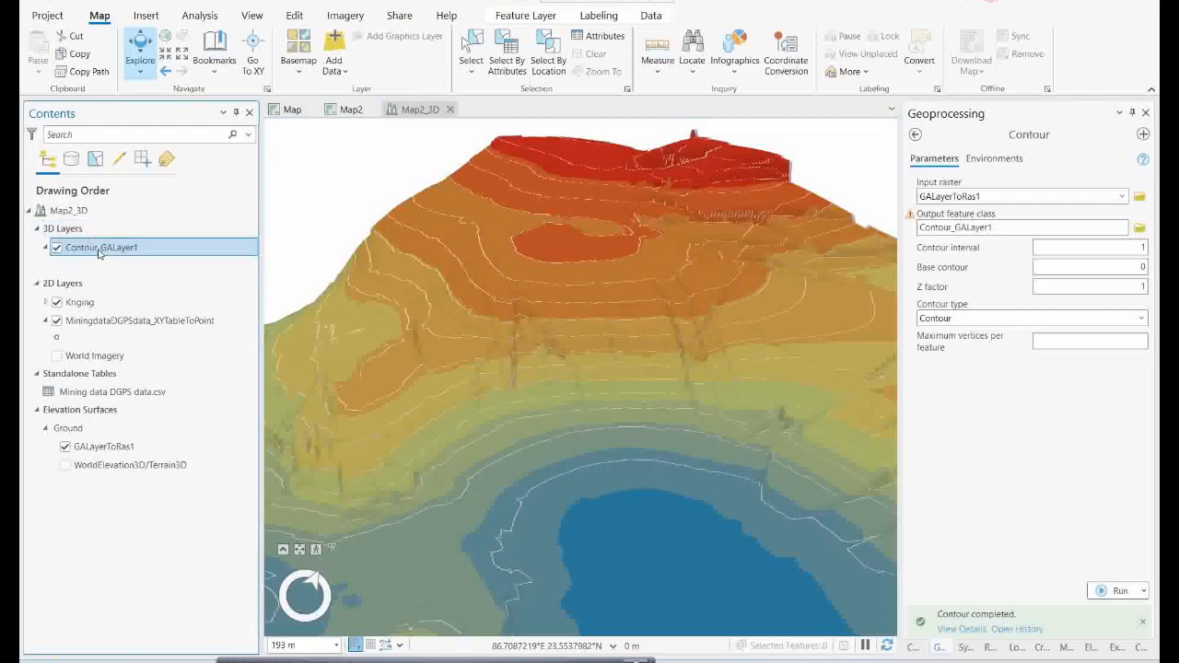
# Step: Label the Contour_GALayer1 lines using the Contour field
pyautogui.rightClick(99, 253)
pyautogui.click(131, 426)
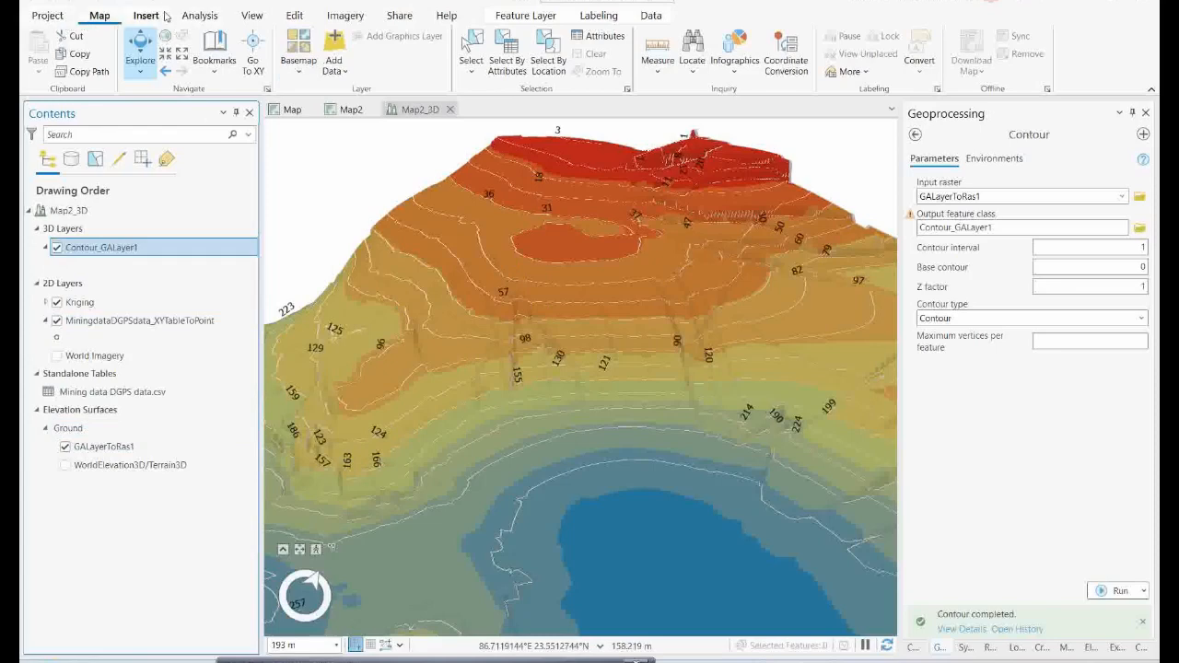
pyautogui.click(603, 18)
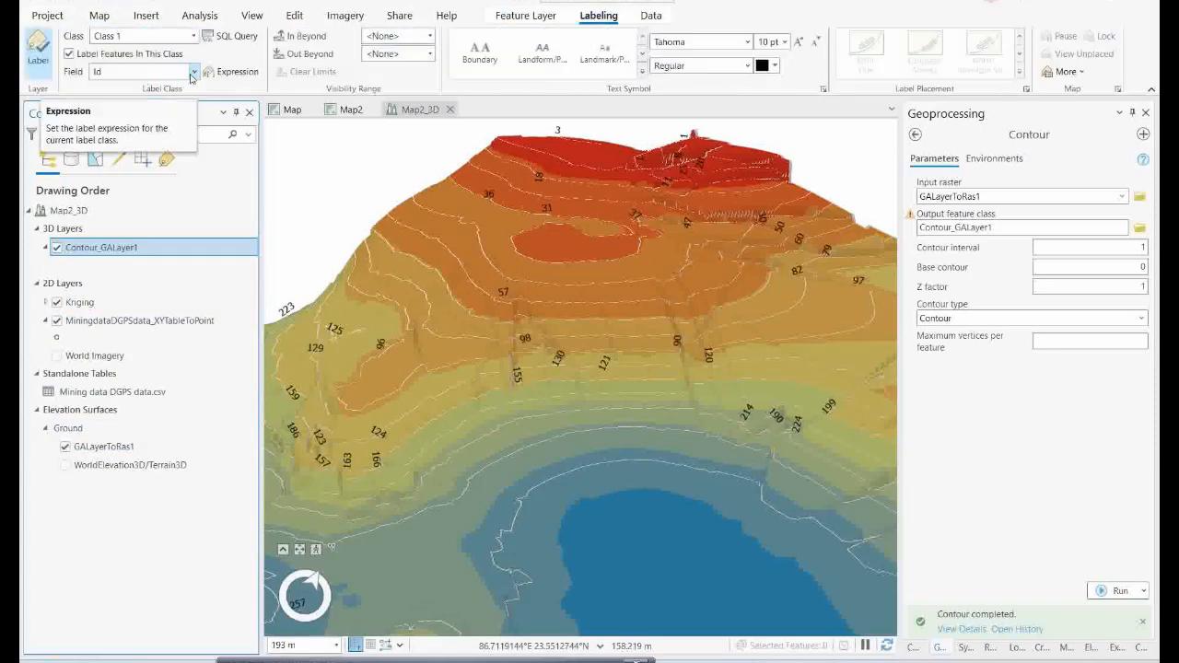
pyautogui.click(194, 72)
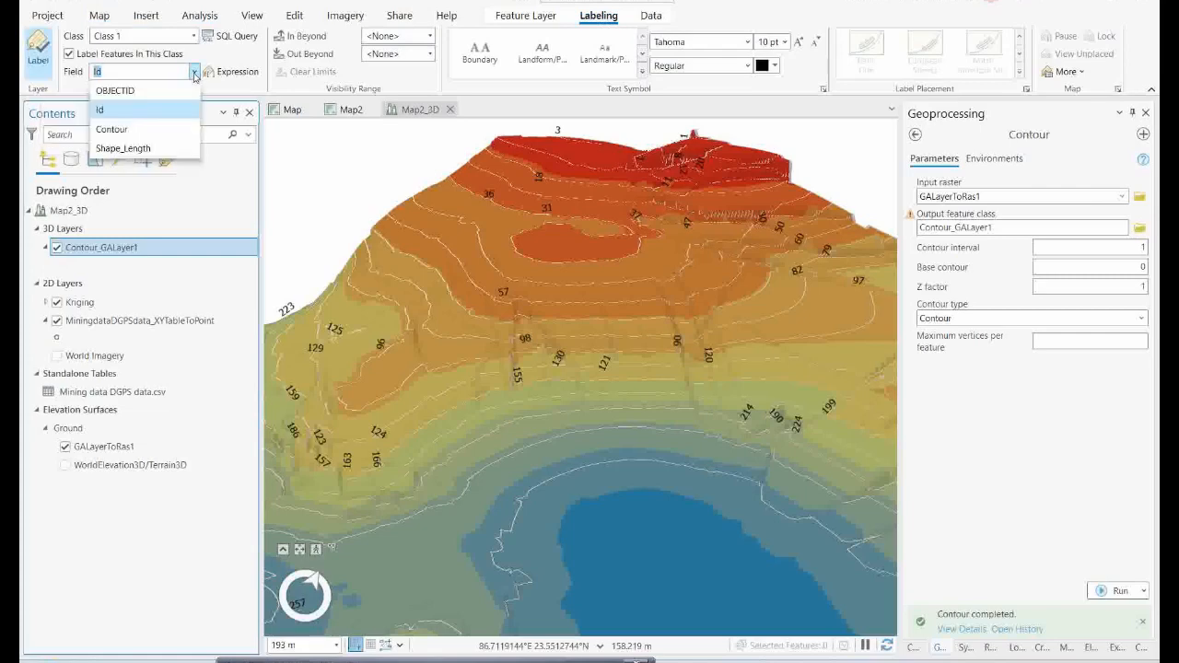
pyautogui.click(112, 131)
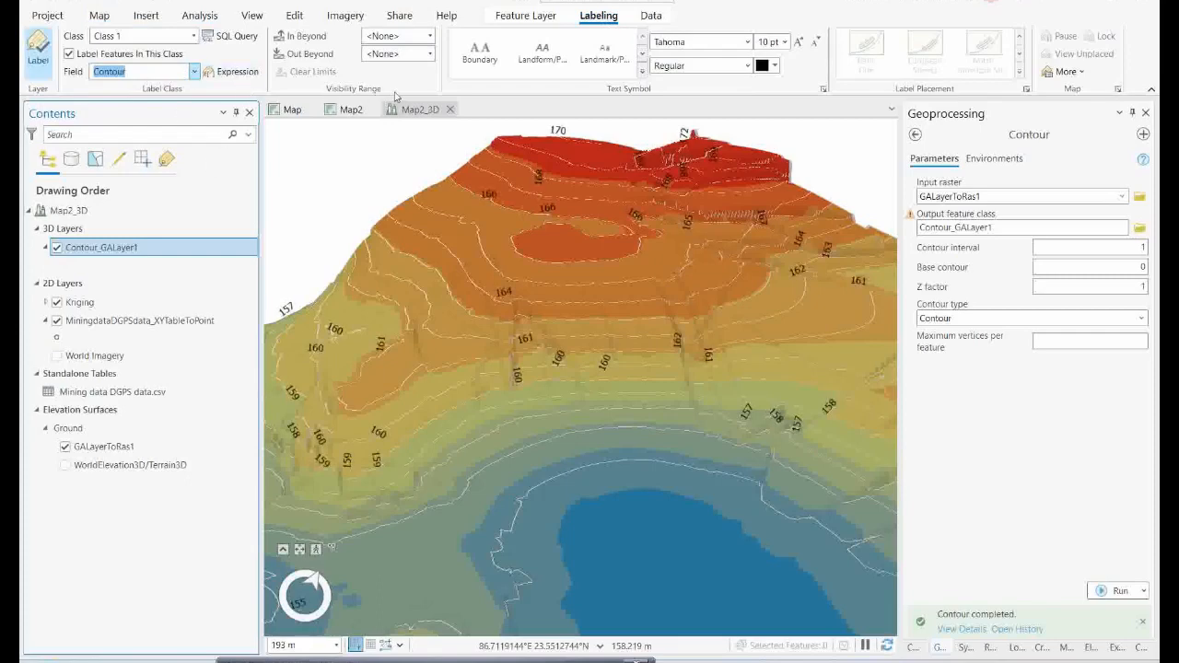
# Step: Create an interactive elevation profile in meters along a line about 57 m long across the slope above the blue basin
pyautogui.scroll(2, 611, 430)
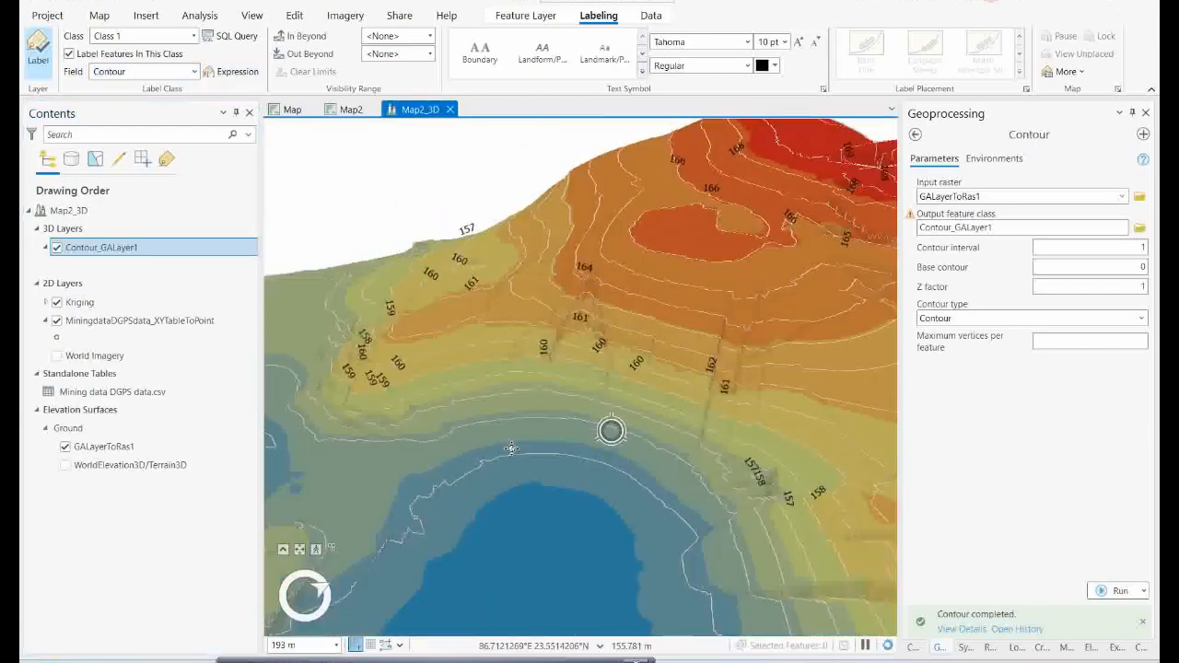
pyautogui.moveTo(594, 432); pyautogui.dragTo(586, 436)
pyautogui.moveTo(460, 434); pyautogui.dragTo(595, 386)
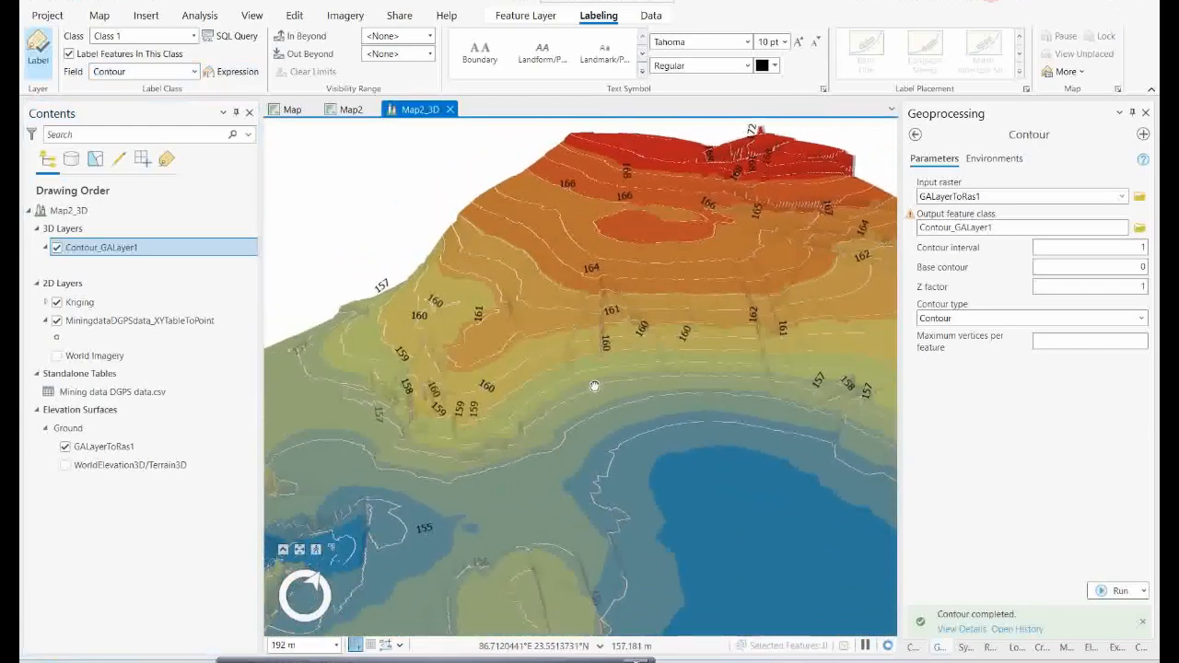
pyautogui.scroll(2, 521, 410)
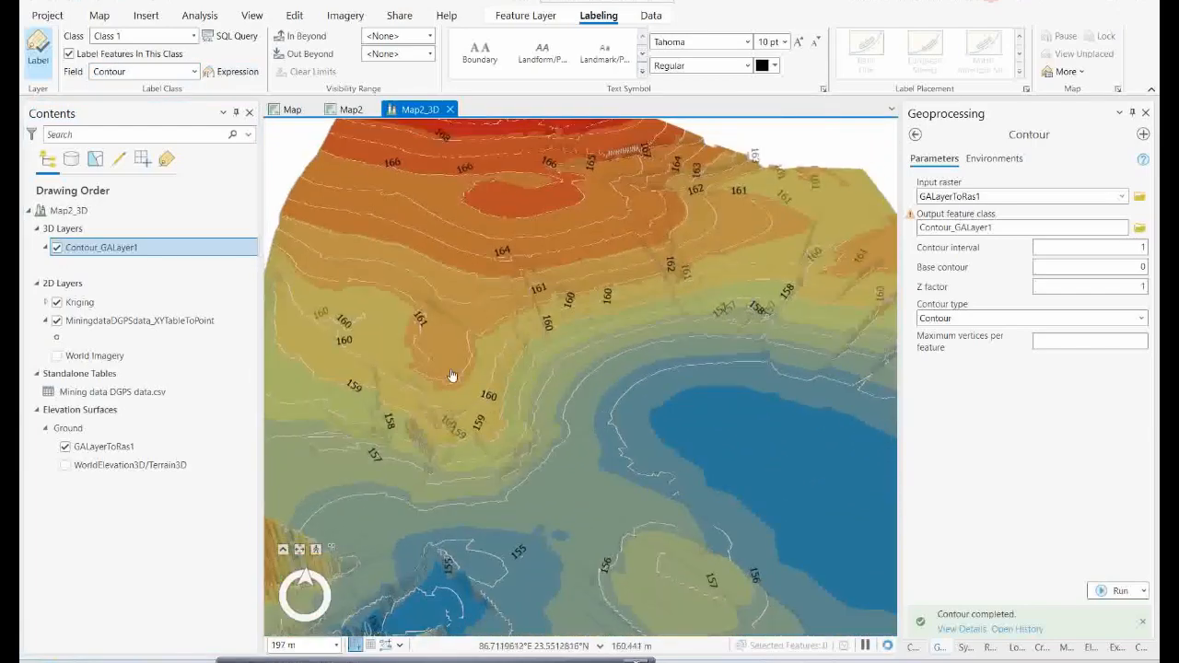
pyautogui.moveTo(476, 351)
pyautogui.mouseDown()
pyautogui.moveTo(494, 332)
pyautogui.moveTo(495, 342)
pyautogui.mouseUp()
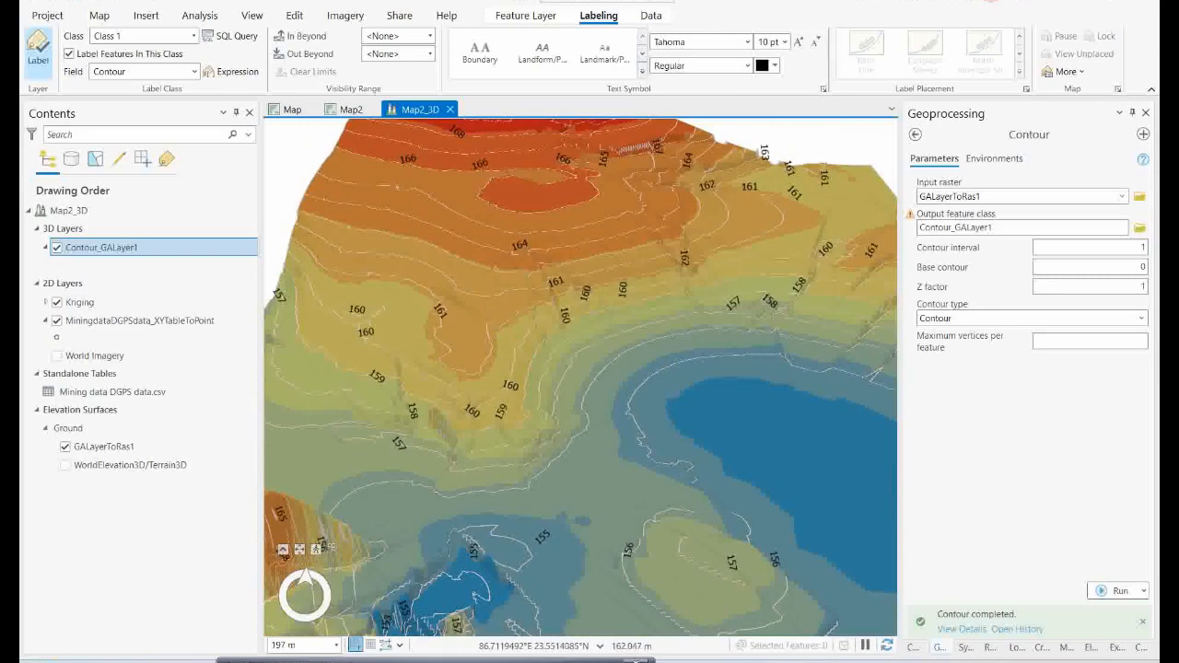
pyautogui.click(99, 16)
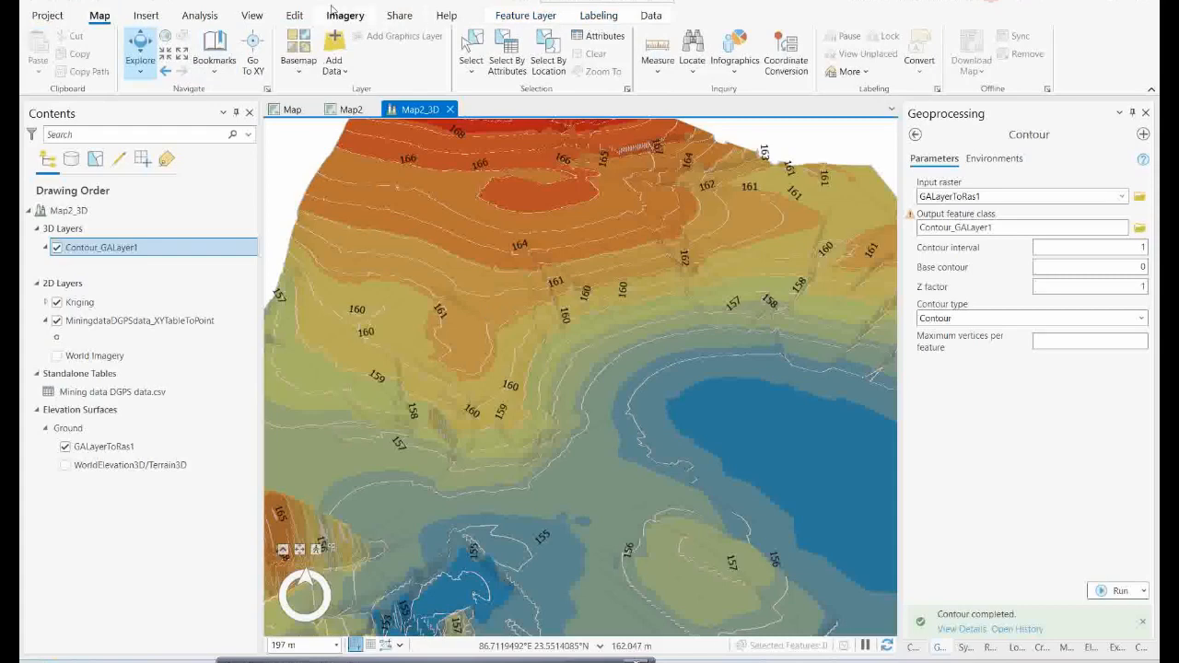
pyautogui.click(198, 17)
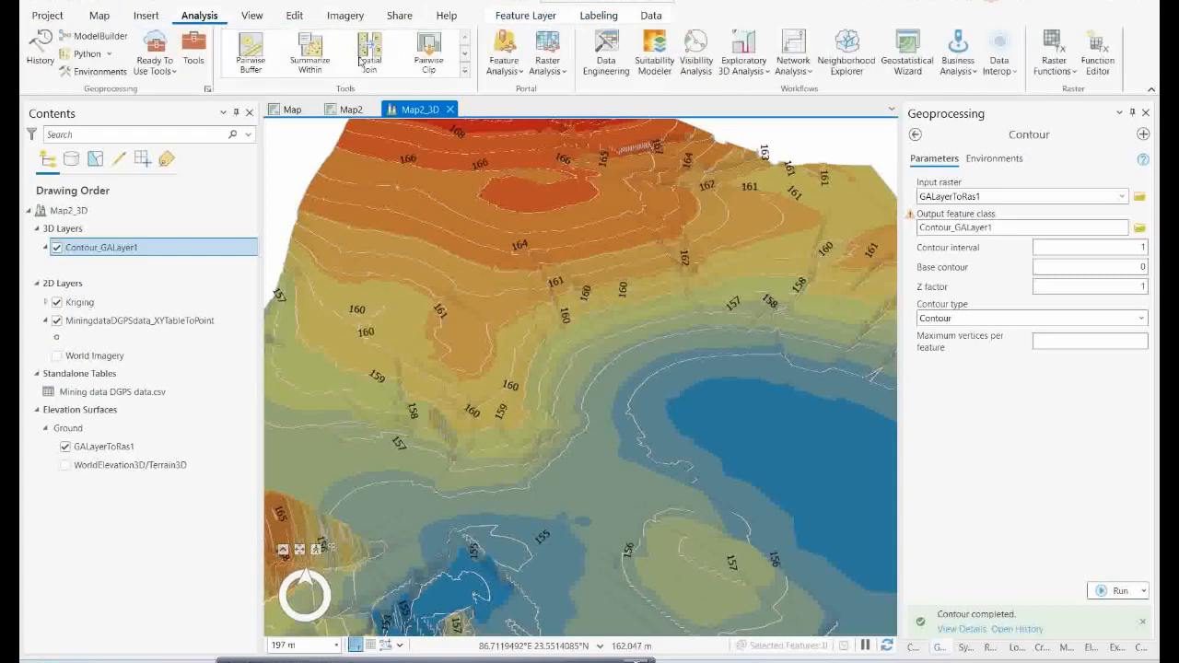
pyautogui.click(752, 73)
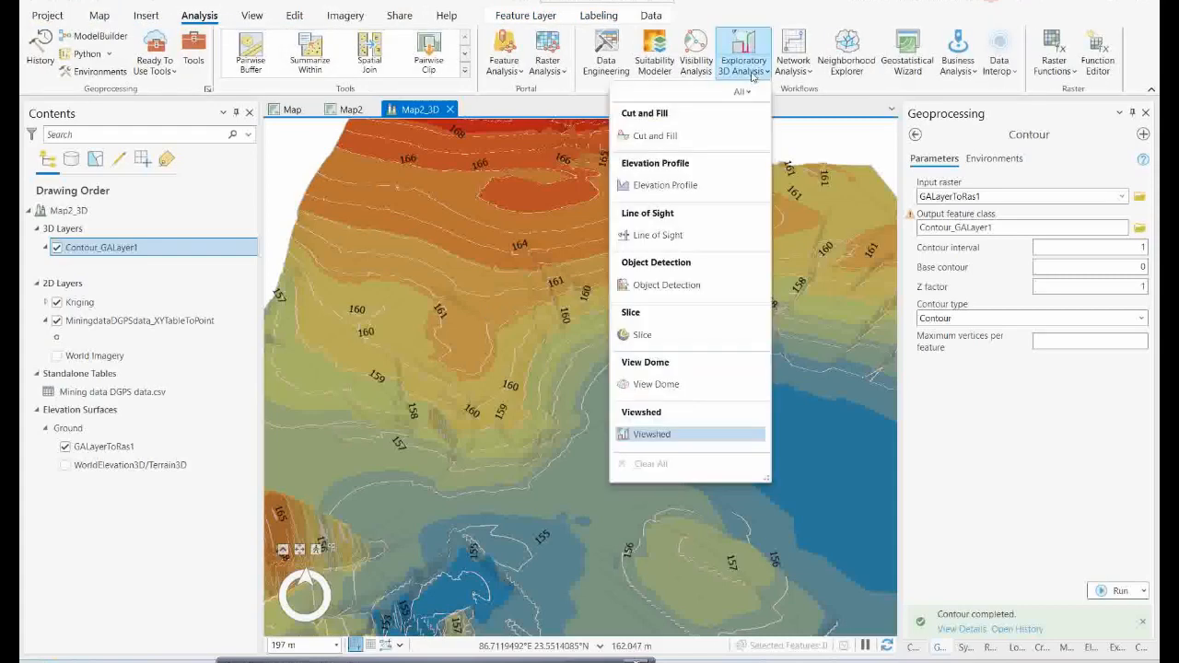
pyautogui.click(663, 185)
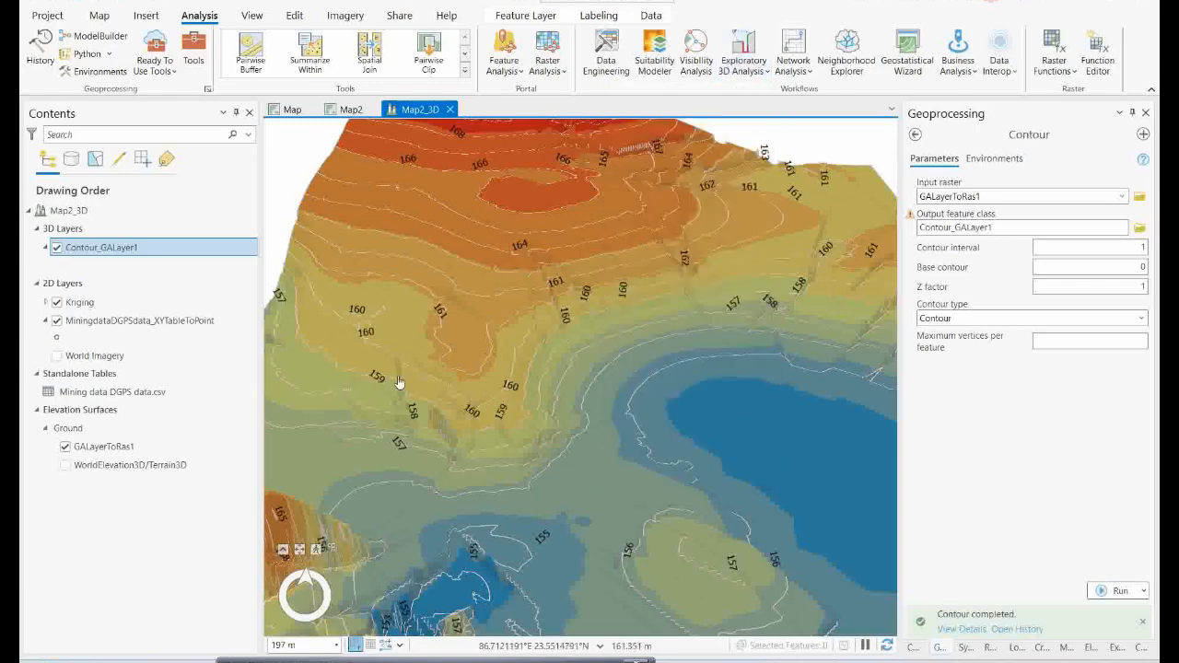
pyautogui.click(322, 408)
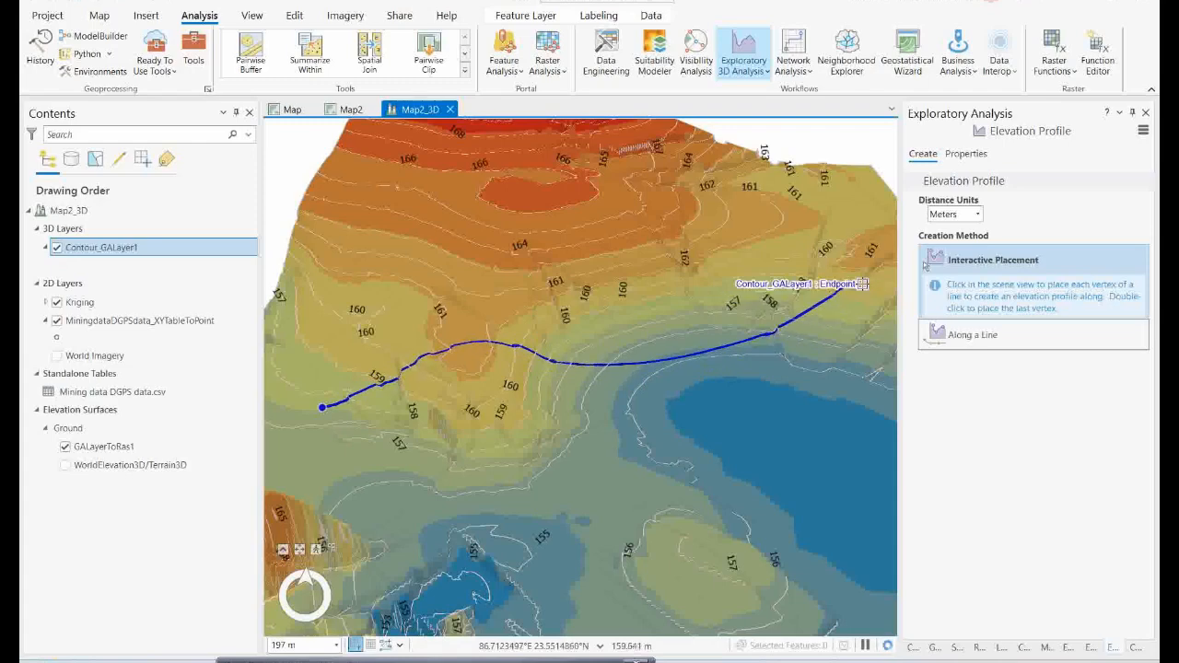
pyautogui.doubleClick(862, 284)
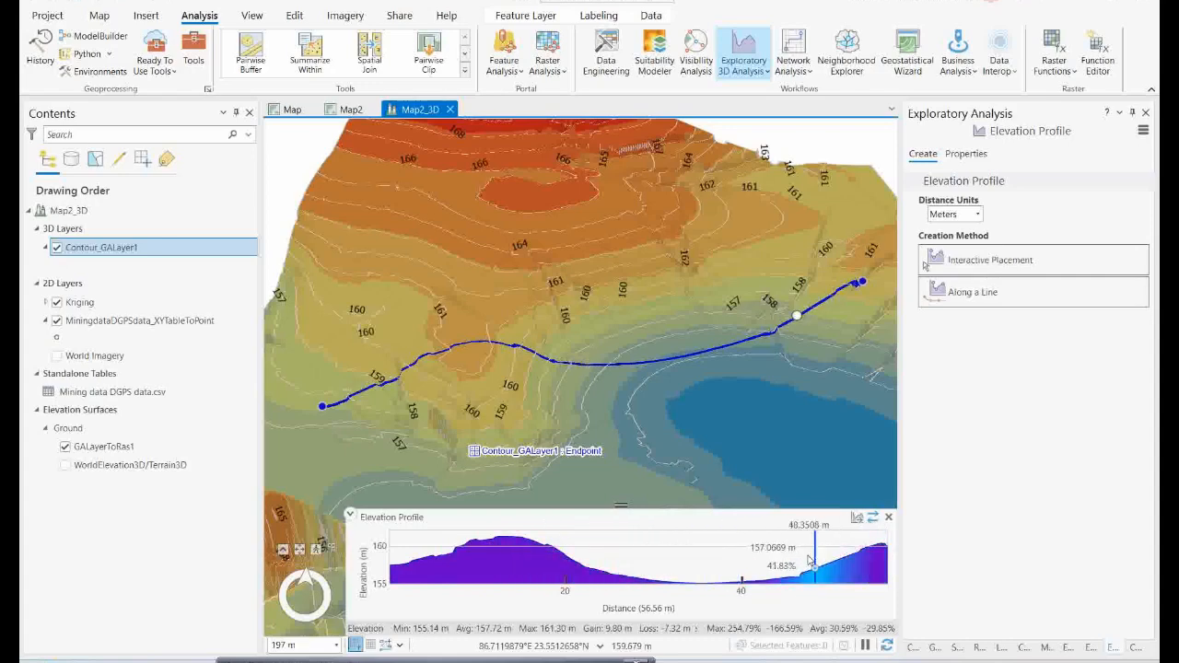
pyautogui.click(857, 519)
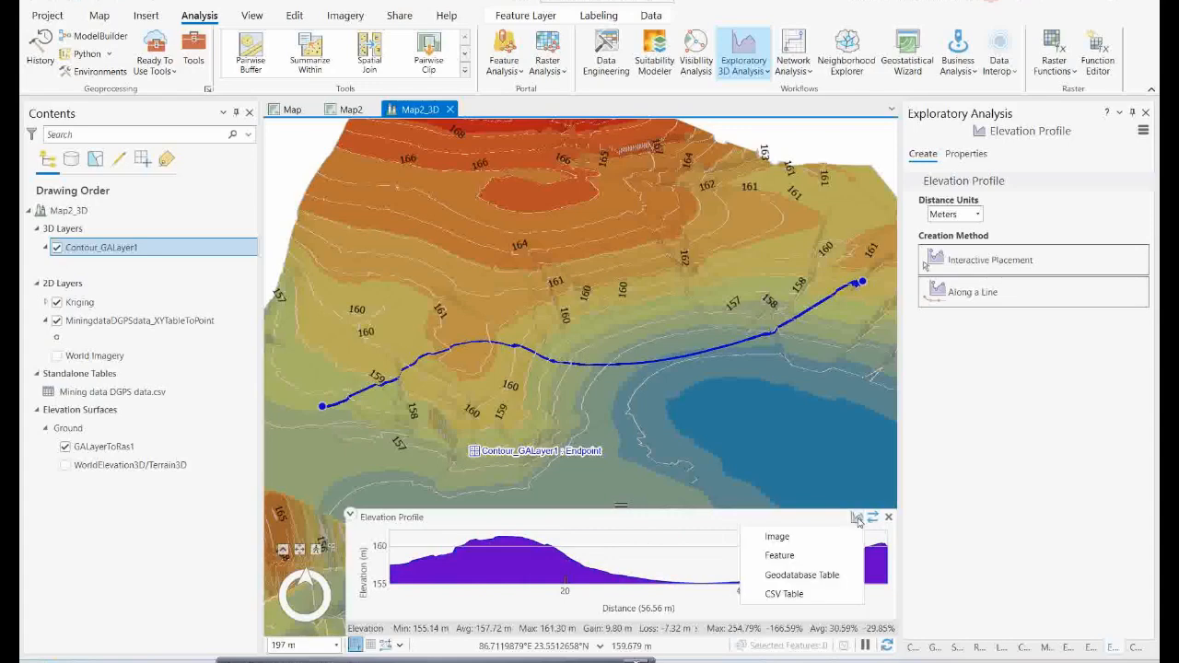
pyautogui.click(777, 537)
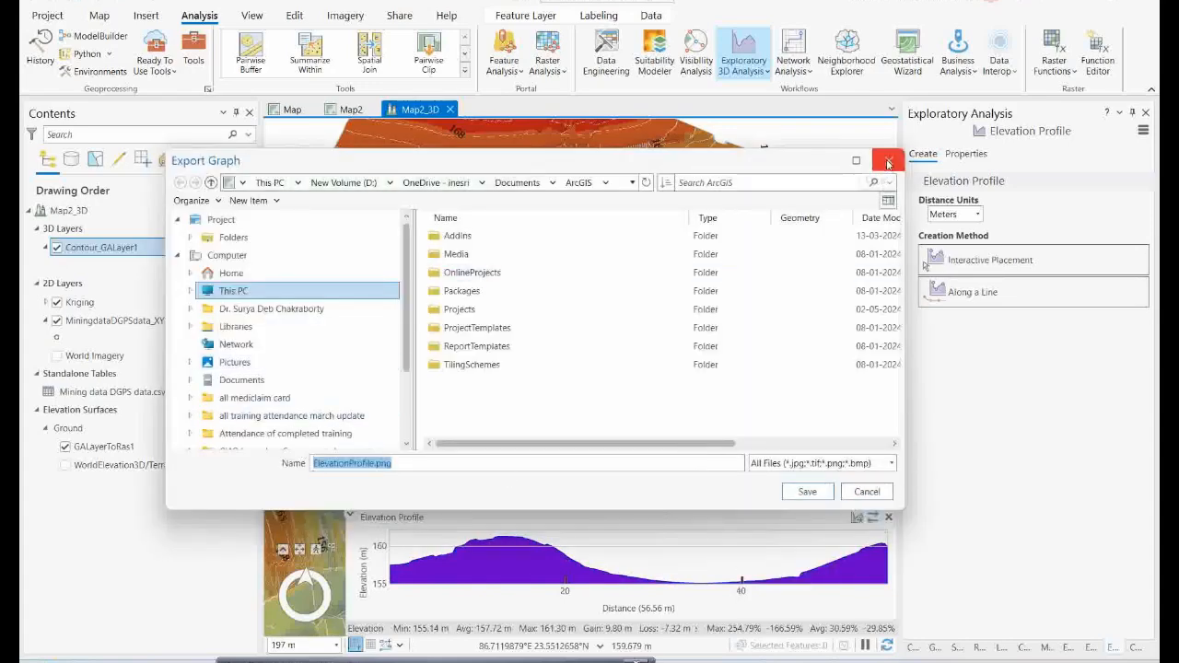
pyautogui.click(889, 164)
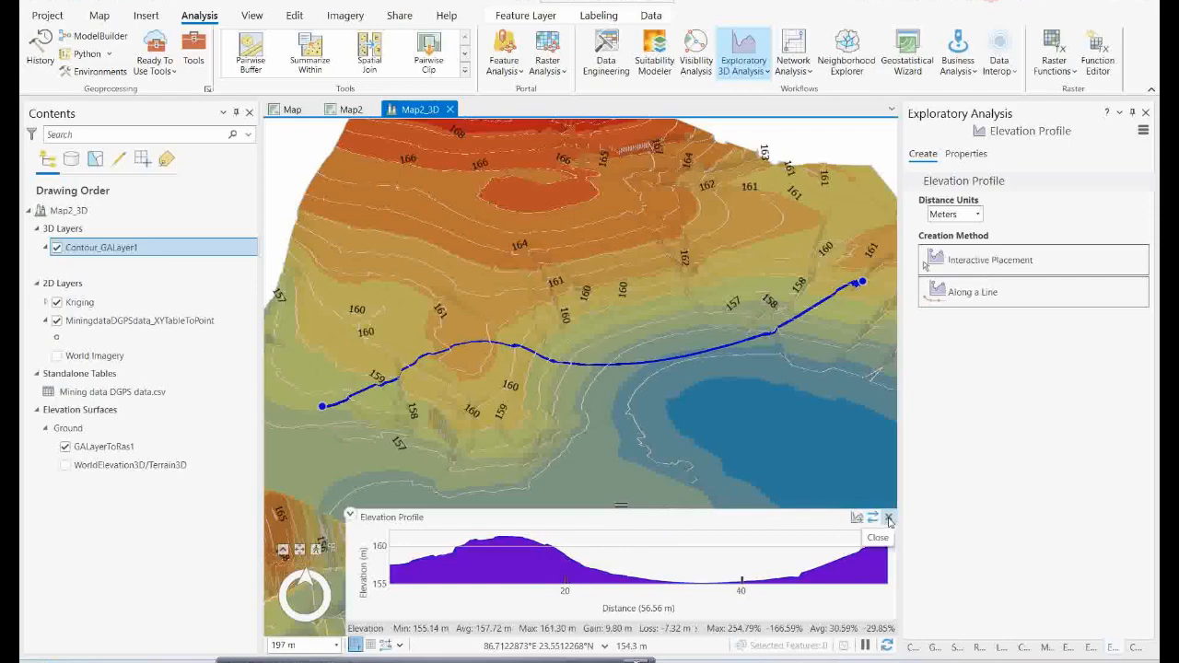
# Step: Switch to the MiningDemo project window and examine the Gokekarmi_Map_3D scene, checking the Kriging 2 prediction inside the blue basin
pyautogui.moveTo(793, 661)
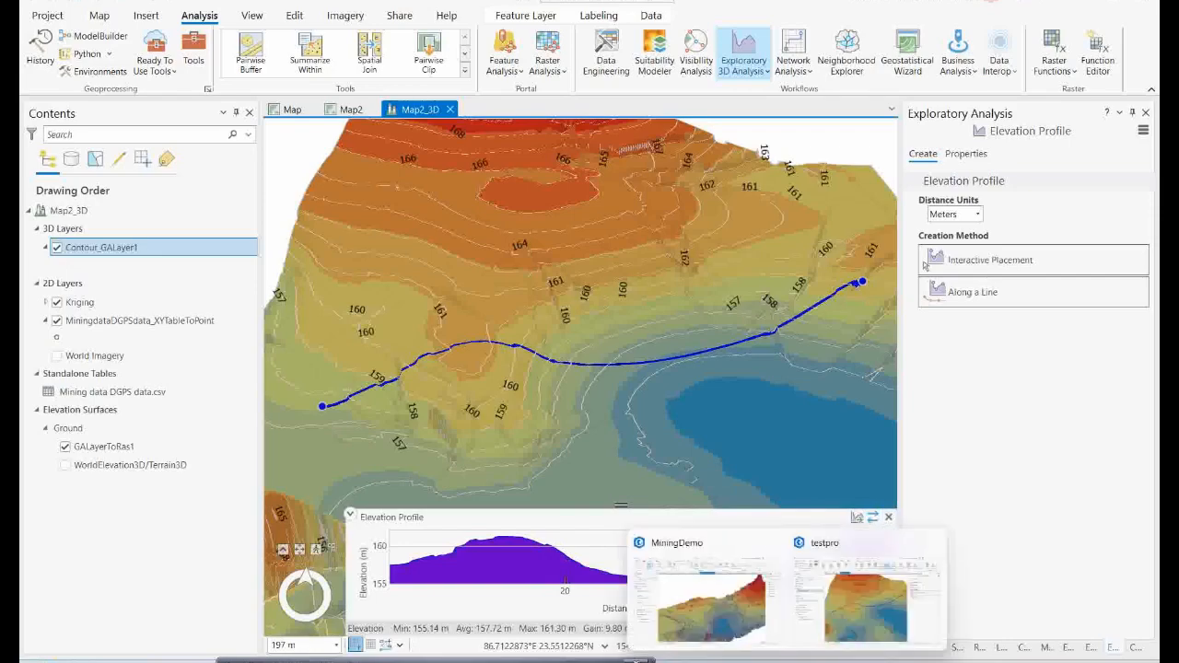
pyautogui.click(736, 616)
pyautogui.moveTo(616, 430); pyautogui.dragTo(643, 429)
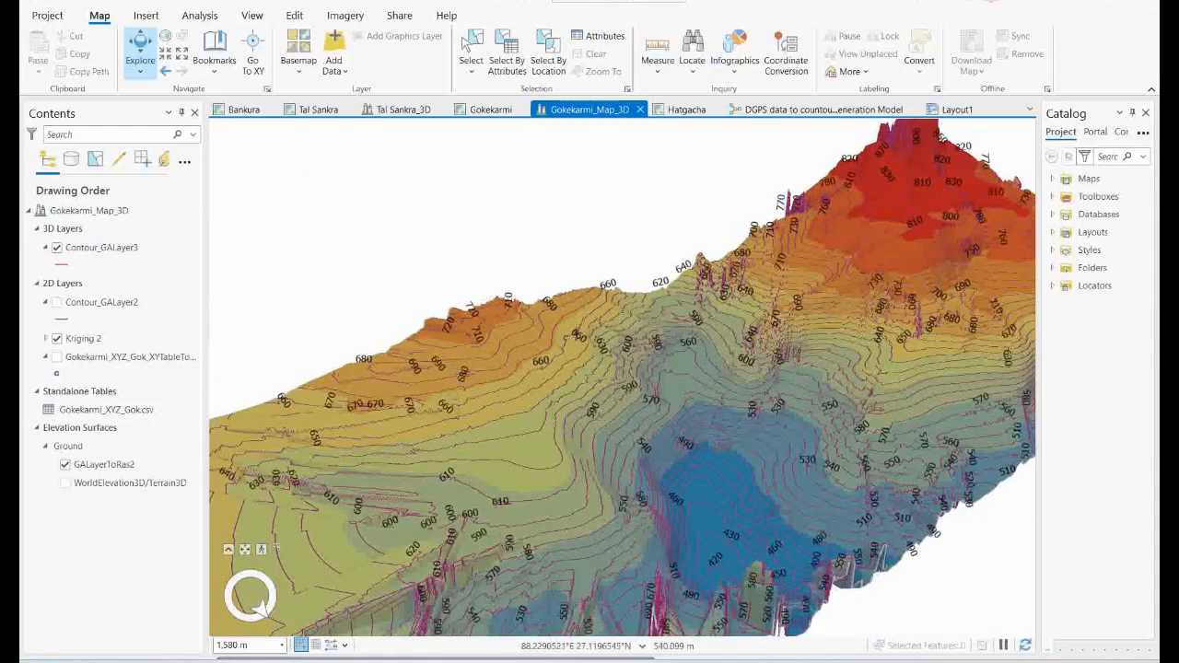
pyautogui.moveTo(787, 661)
pyautogui.click(860, 597)
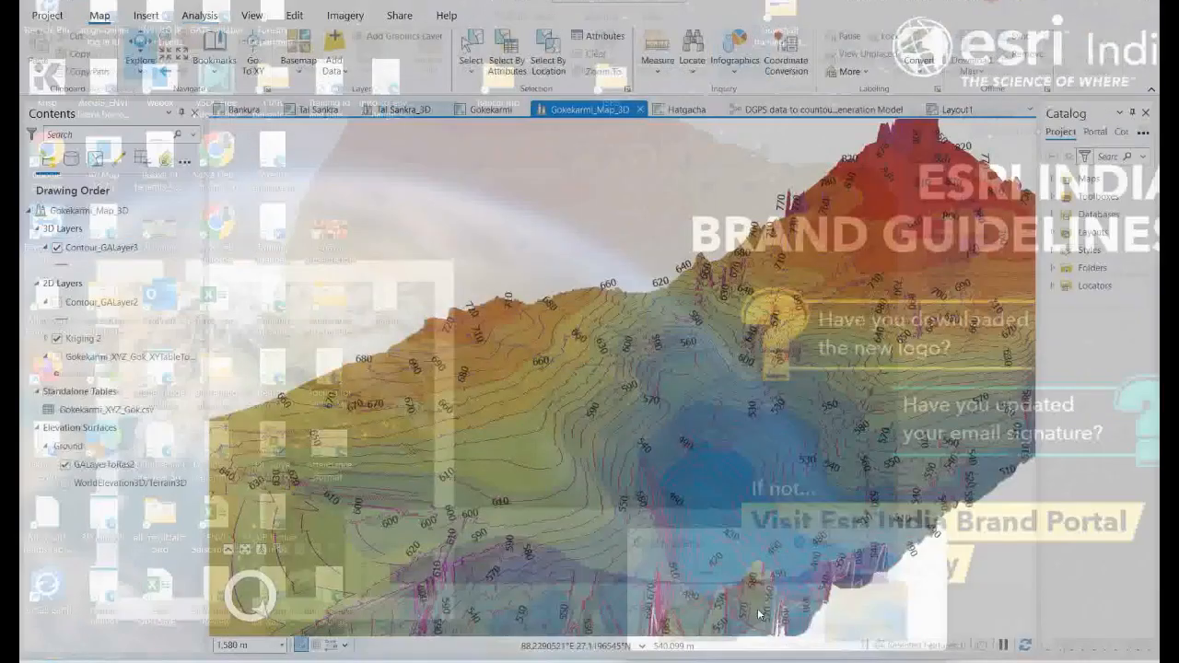
pyautogui.click(698, 499)
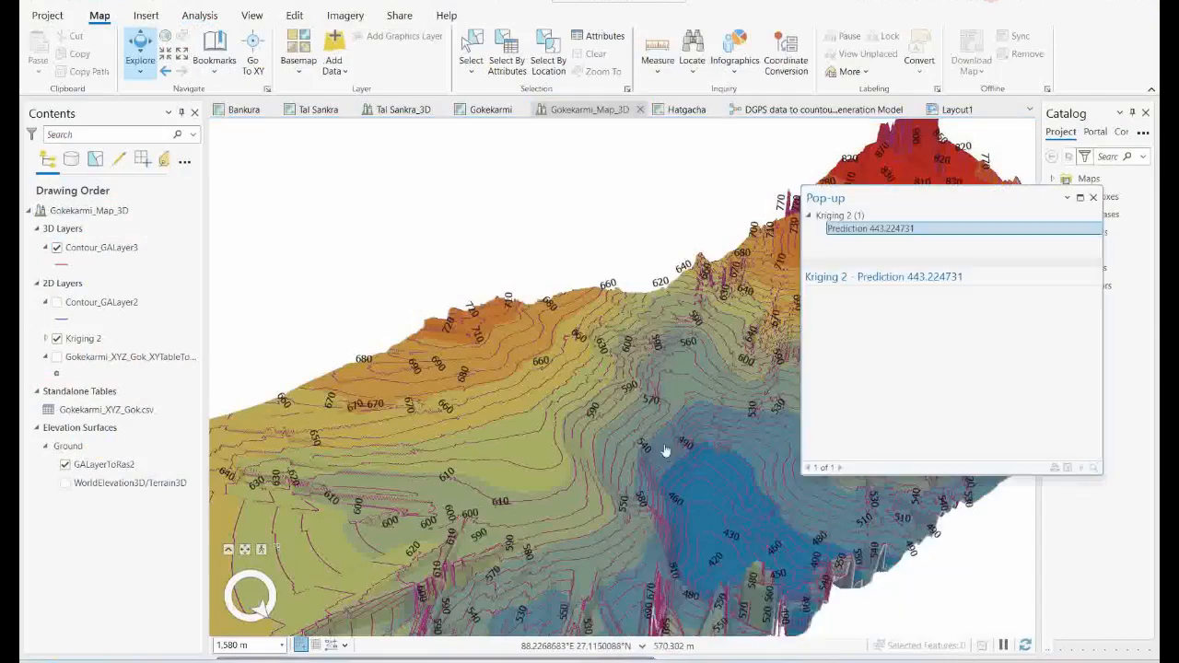
pyautogui.click(1093, 199)
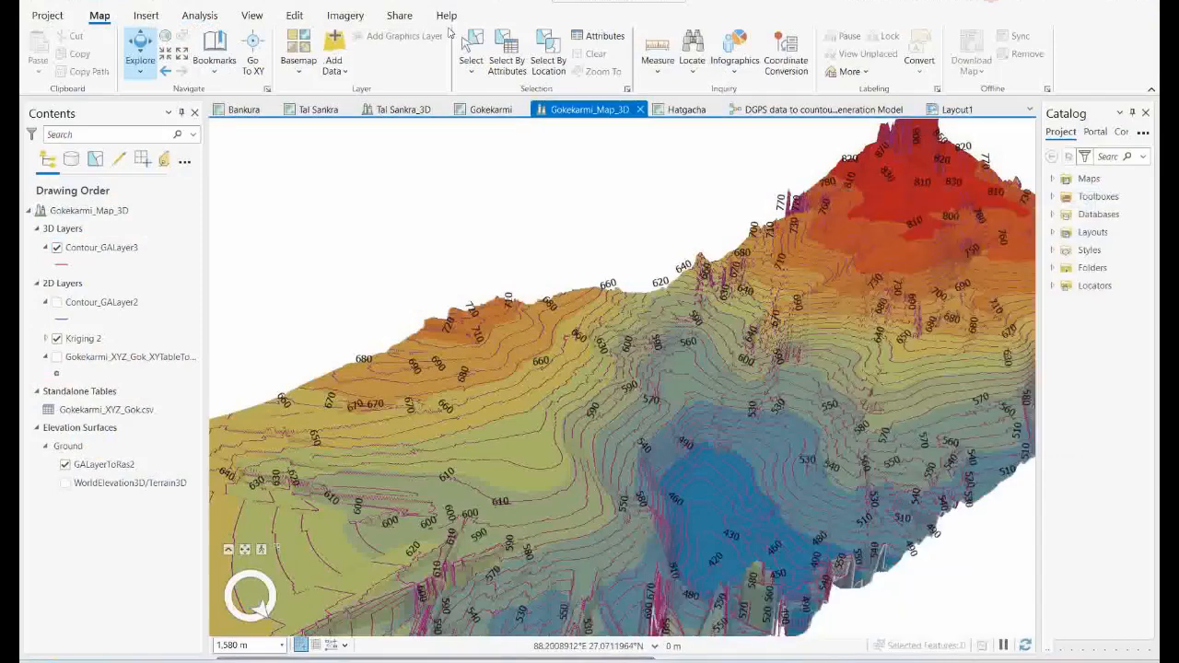
# Step: Measure cut and fill on the Ground surface with an interactive rectangle over the blue basin's upper edge, raise it to 510.43 m, and remove it
pyautogui.click(201, 15)
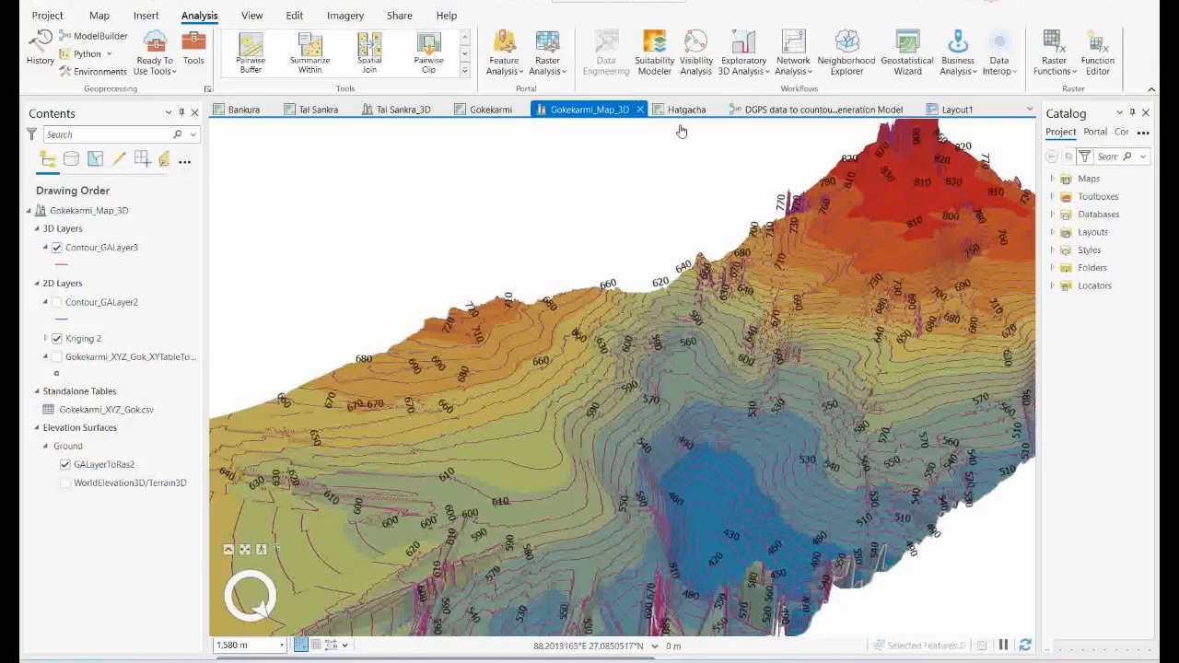
pyautogui.click(744, 73)
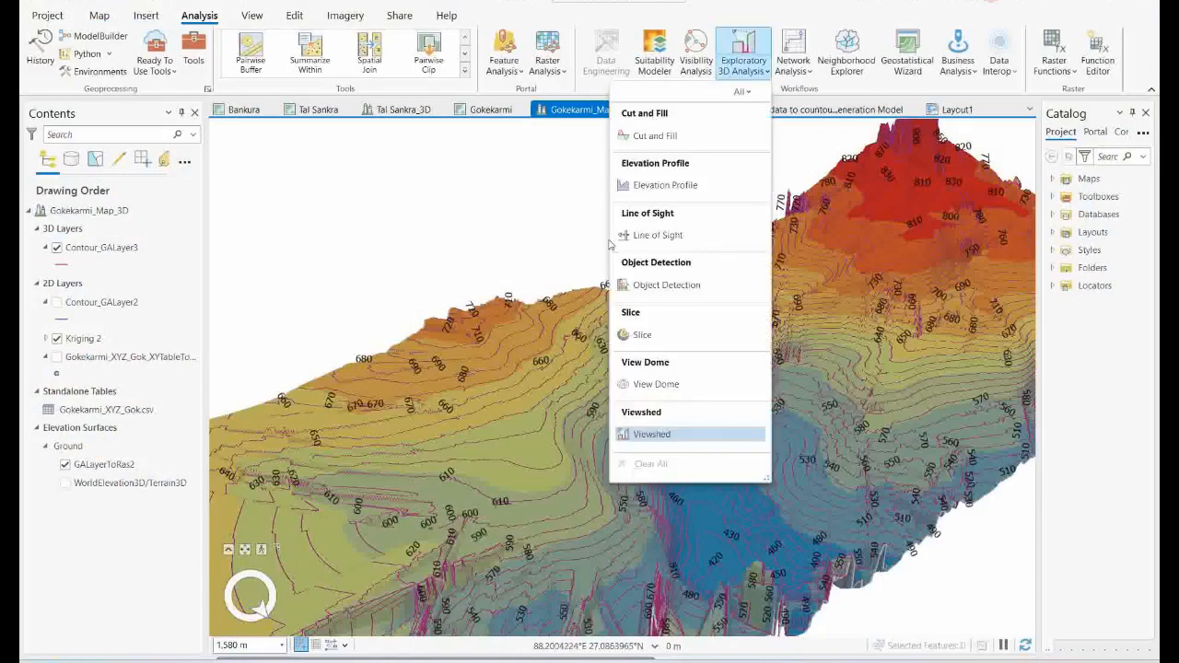
pyautogui.click(655, 138)
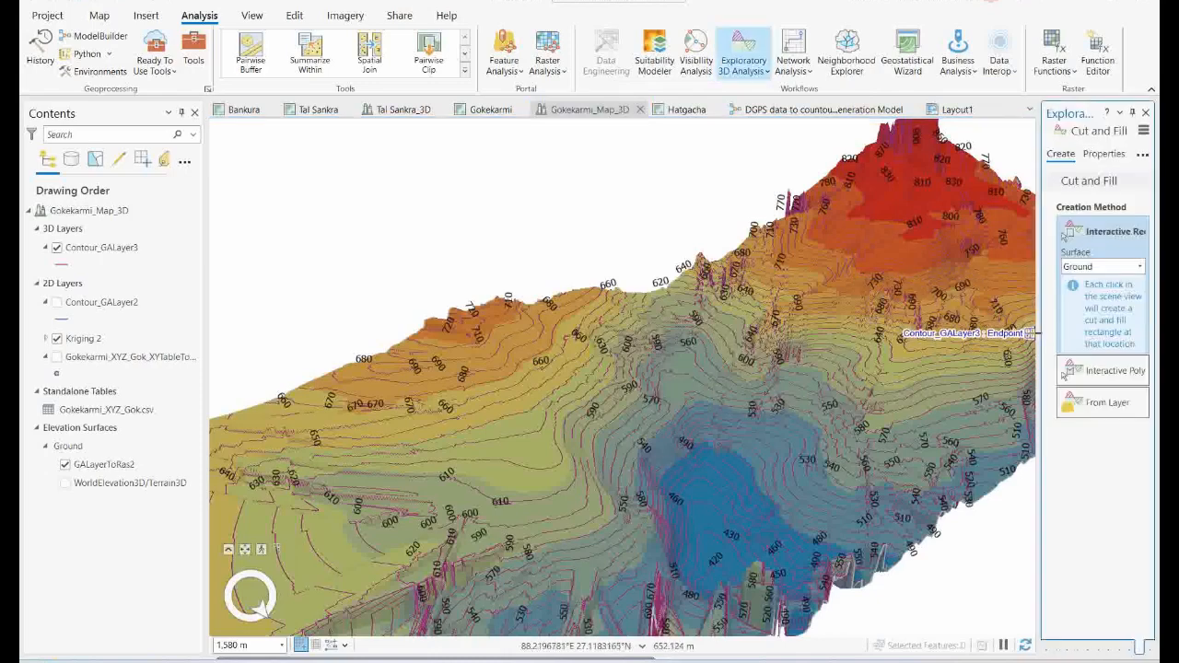
pyautogui.moveTo(1038, 334); pyautogui.dragTo(998, 333)
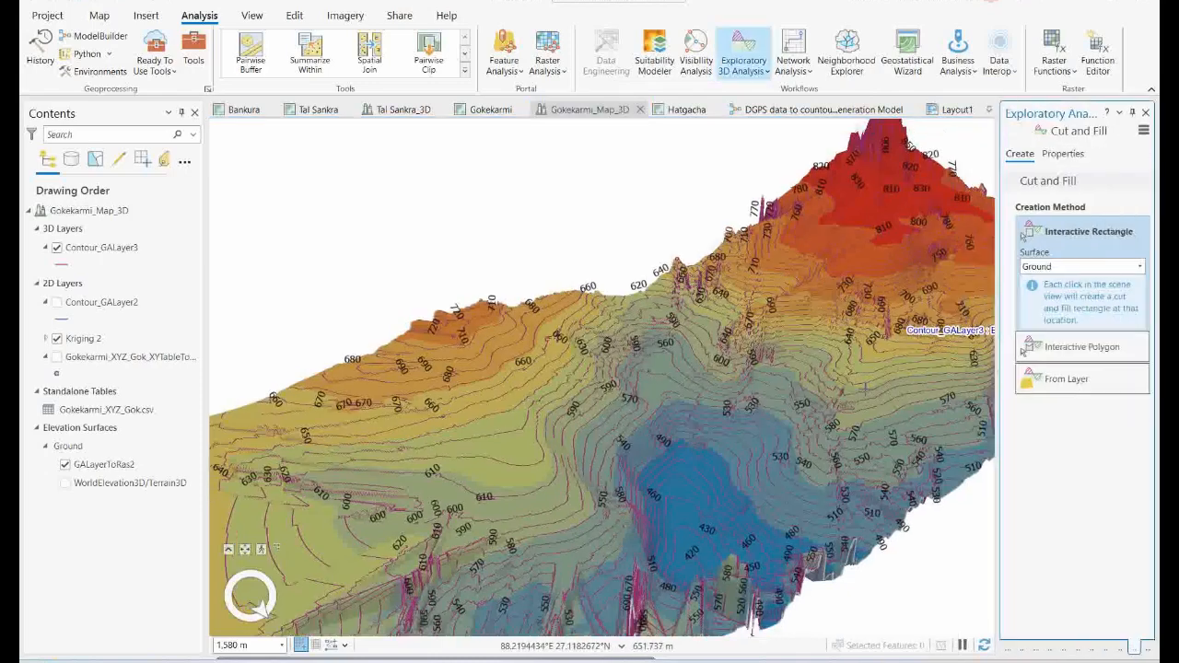
pyautogui.click(641, 469)
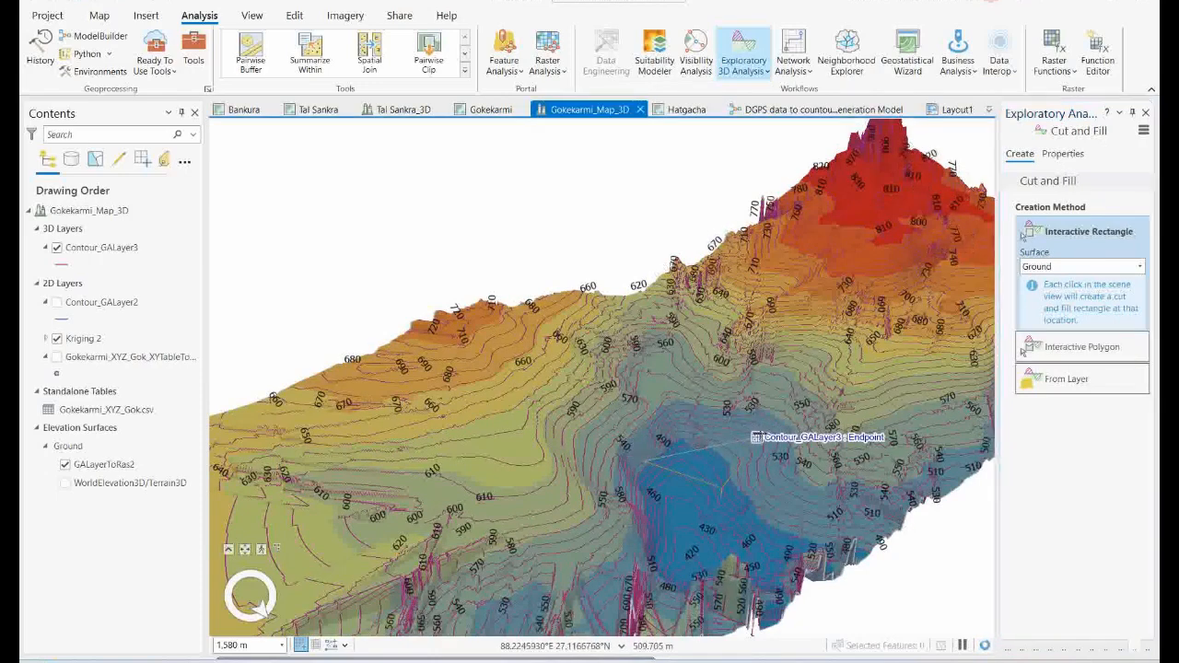
pyautogui.click(754, 437)
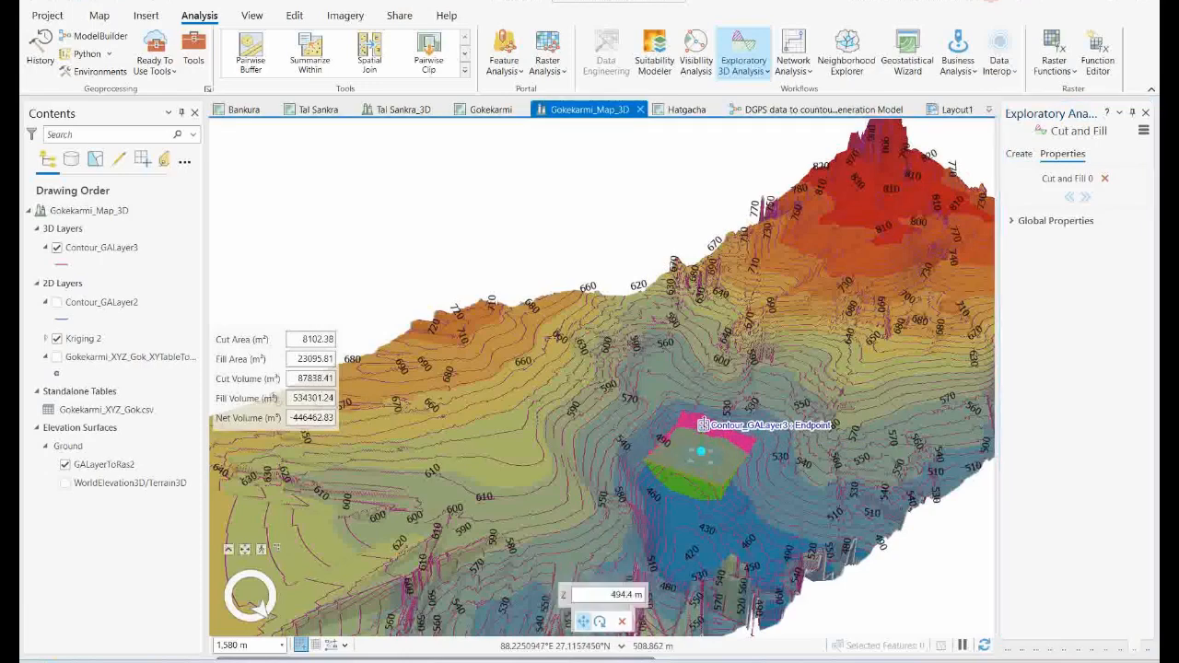
pyautogui.moveTo(704, 424); pyautogui.dragTo(703, 419)
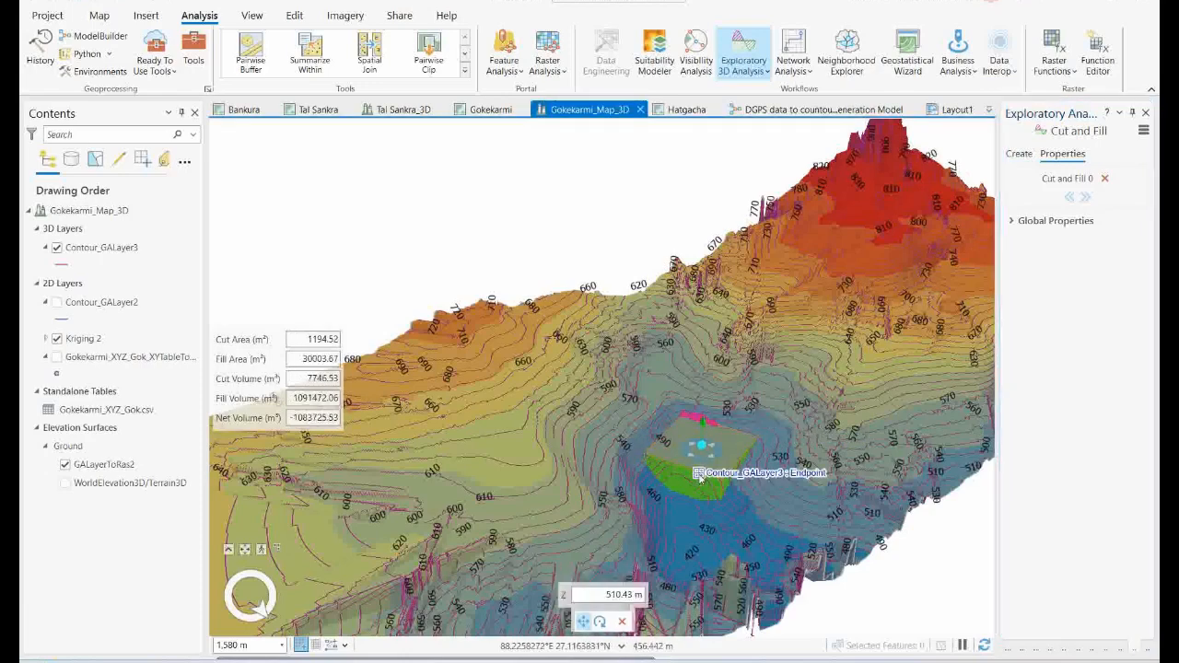
pyautogui.click(1105, 180)
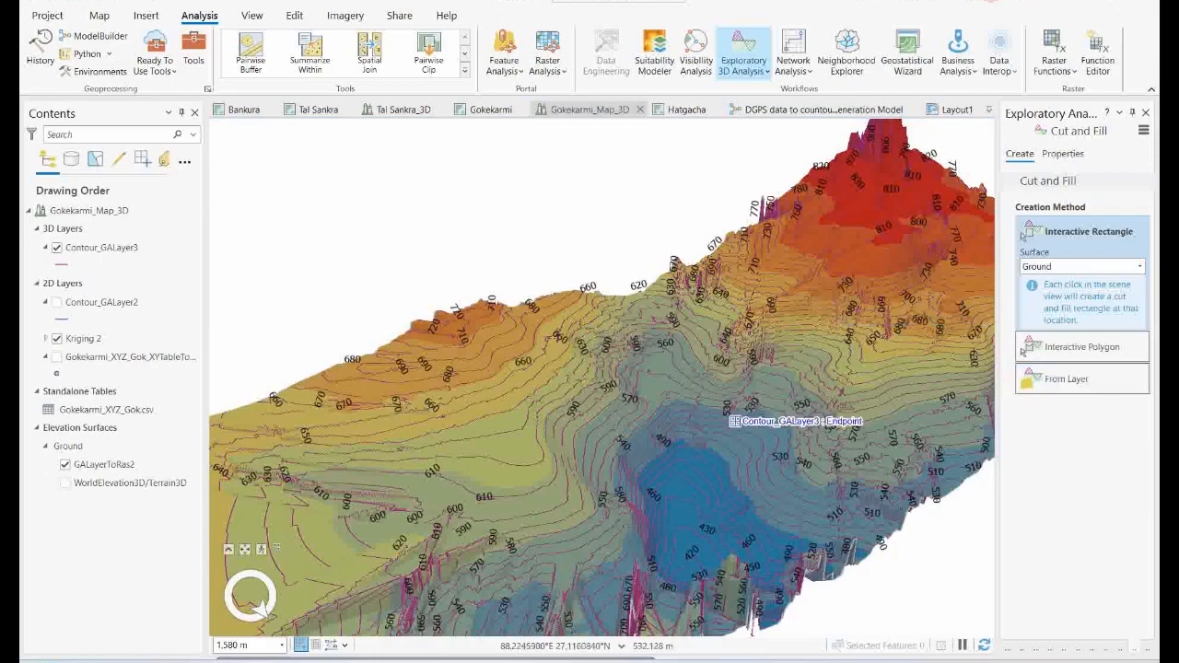
# Step: Switch to the testpro project window to read its elevation profile, and return to the MiningDemo project window
pyautogui.moveTo(788, 662)
pyautogui.click(898, 615)
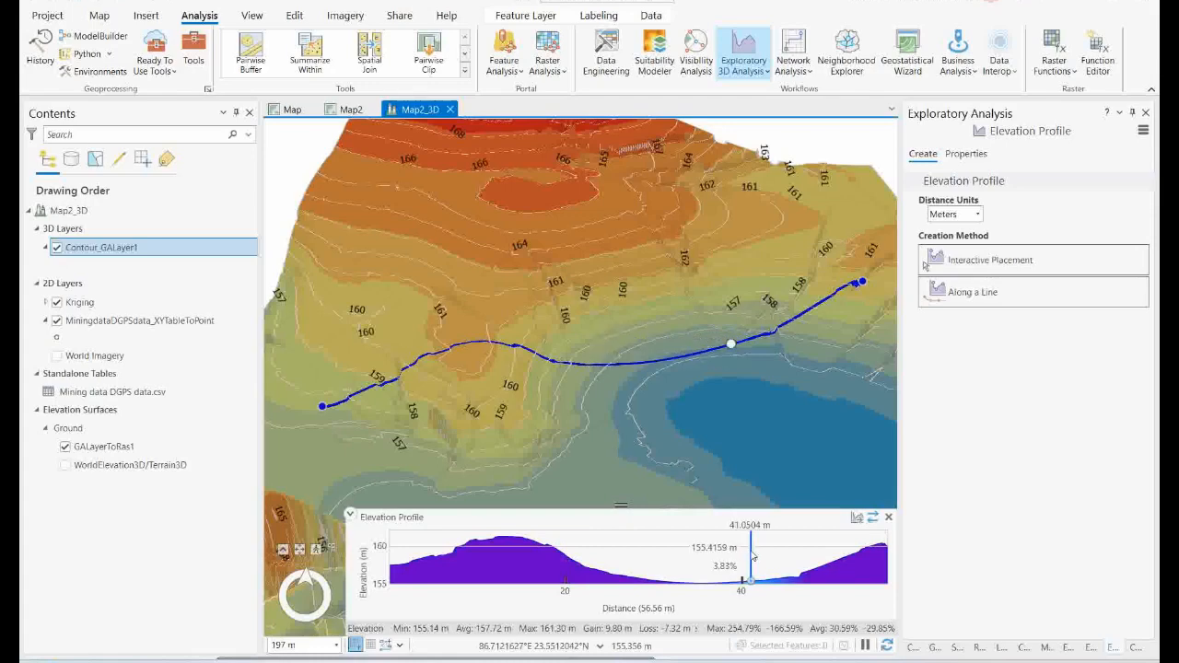
pyautogui.moveTo(790, 660)
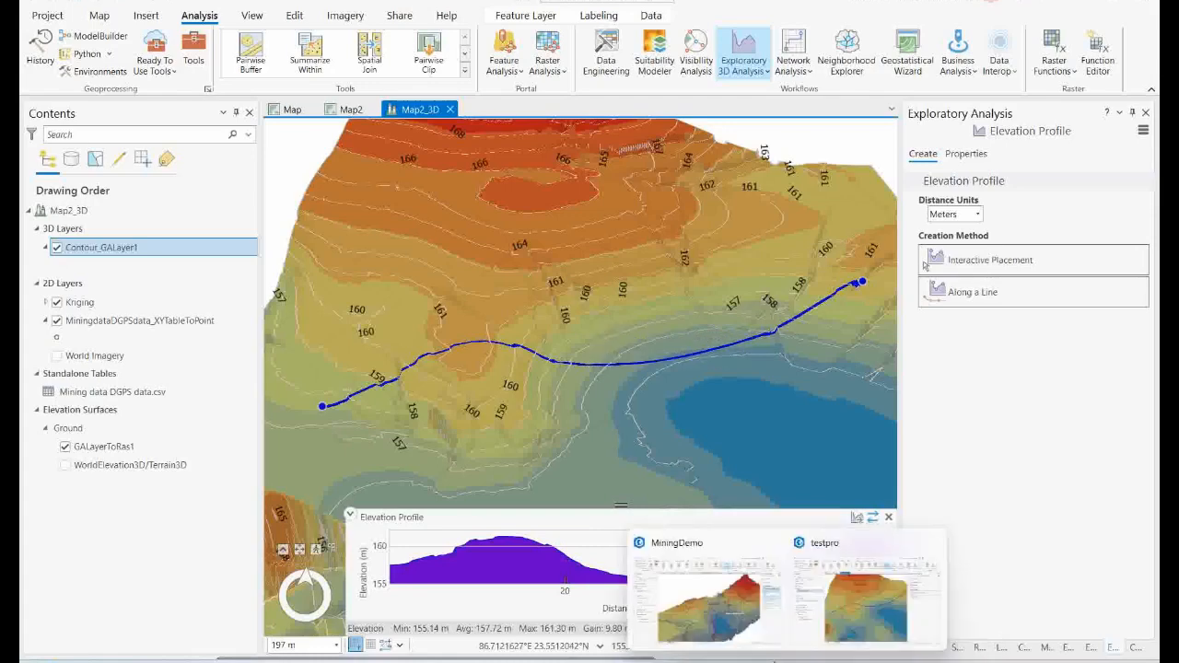
pyautogui.click(697, 614)
# Step: Display the DGPS data to countour generation model and review its XY Table To Point input, coordinate fields and coordinate system
pyautogui.click(810, 108)
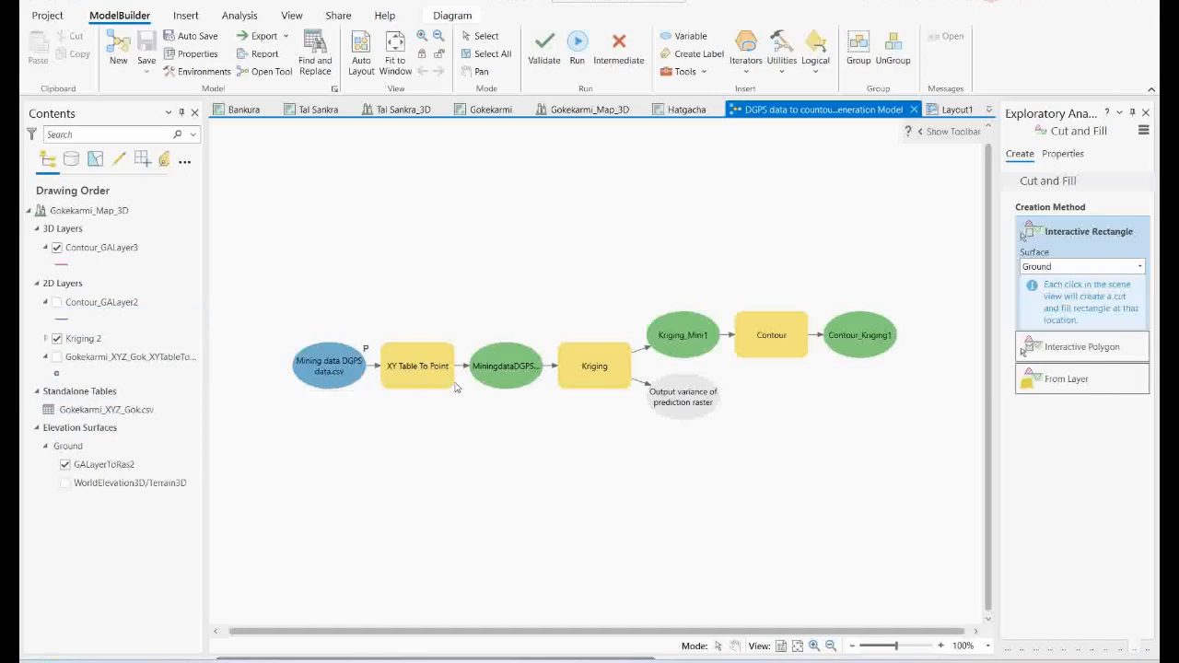
pyautogui.click(239, 16)
pyautogui.click(195, 61)
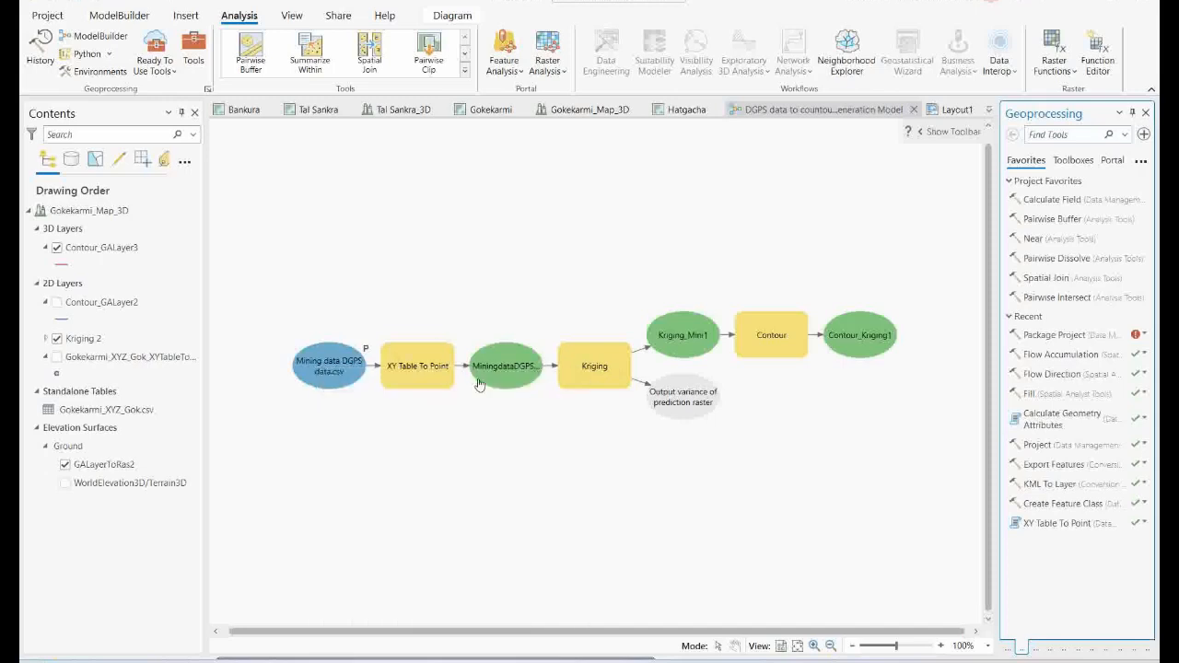
pyautogui.click(405, 367)
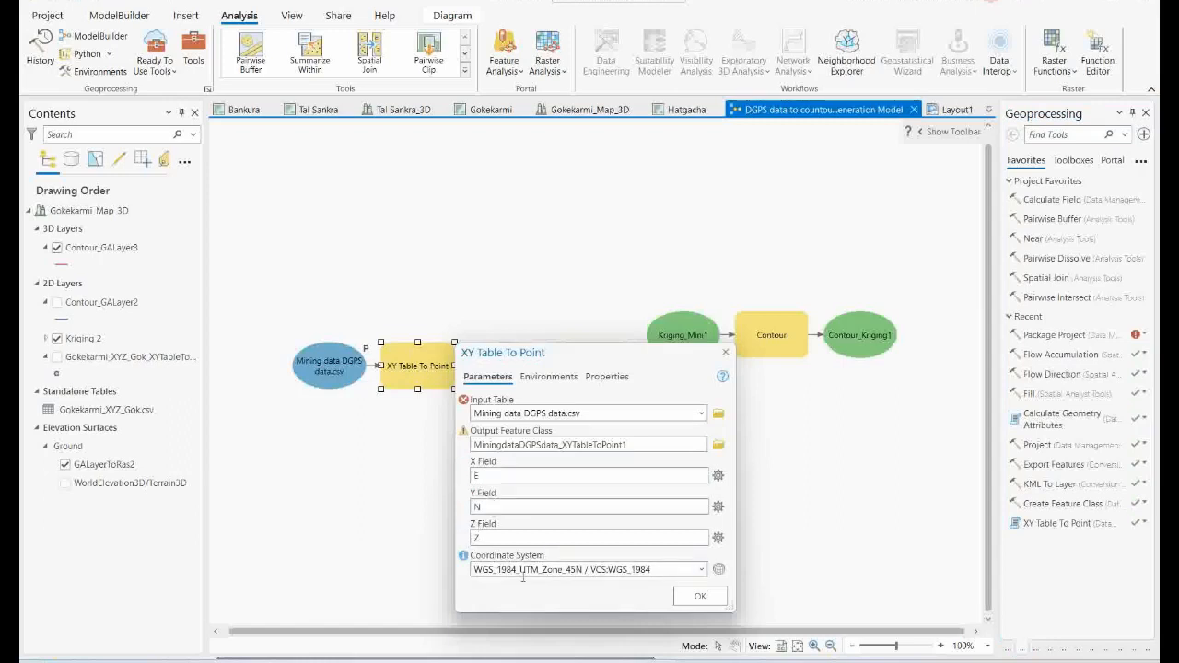
pyautogui.click(702, 597)
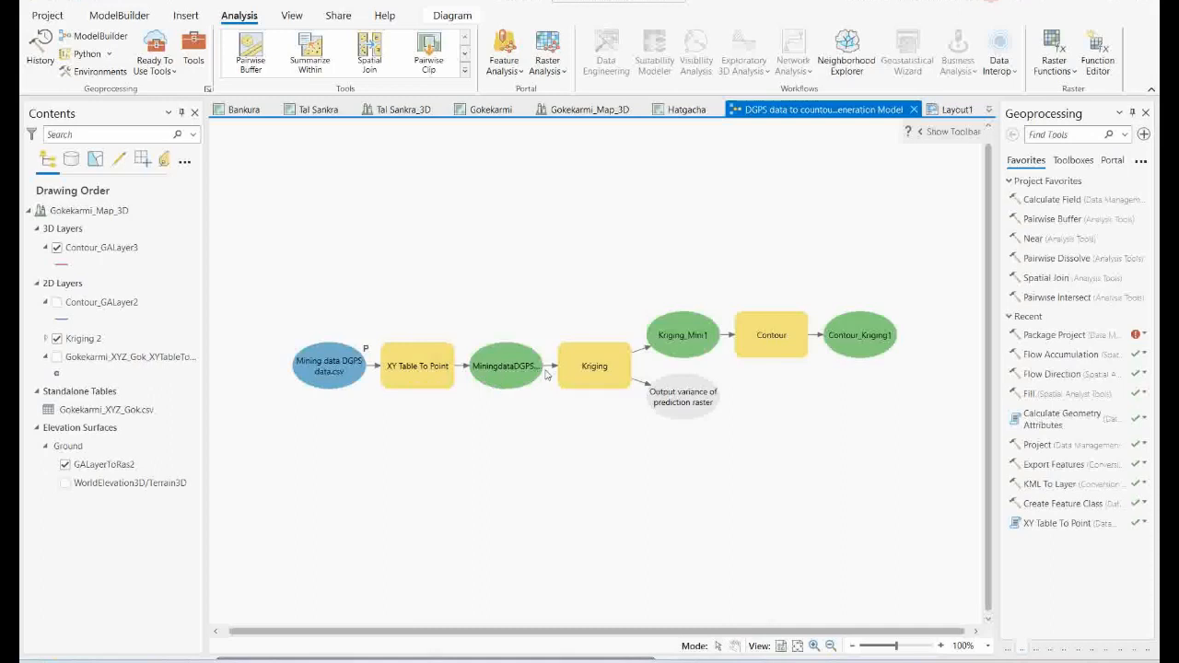
# Step: Review the model's Kriging parameters, including the Z value field, and the Contour tool's raster and interval settings
pyautogui.doubleClick(597, 371)
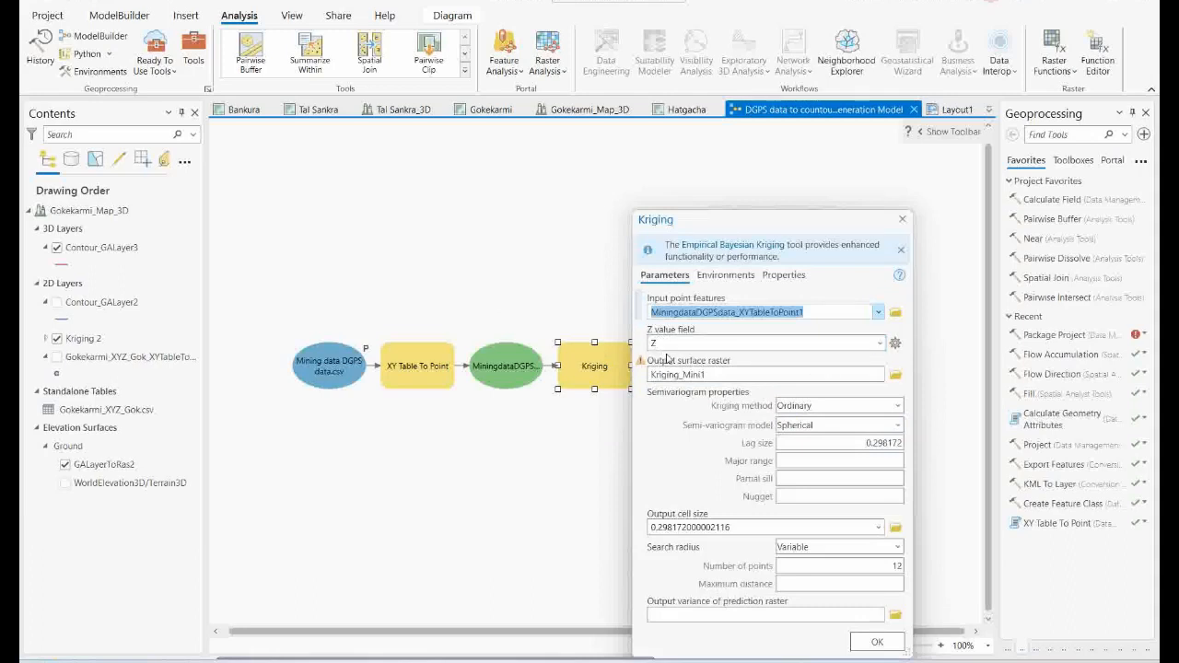
pyautogui.click(880, 343)
pyautogui.click(879, 343)
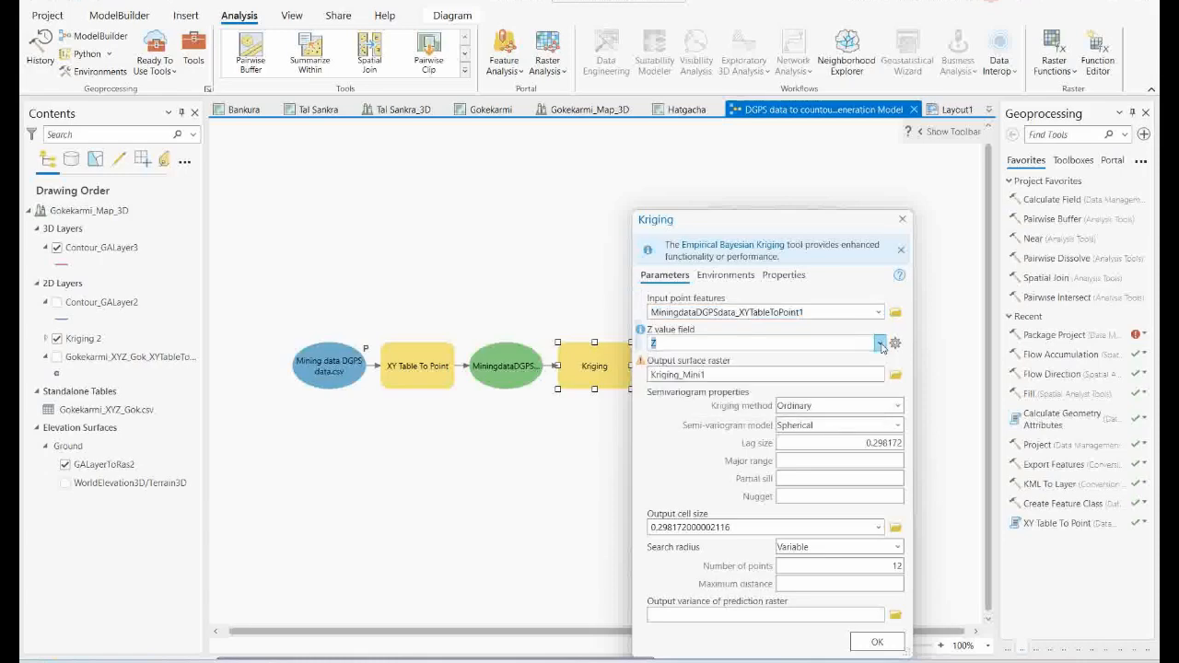
pyautogui.click(869, 643)
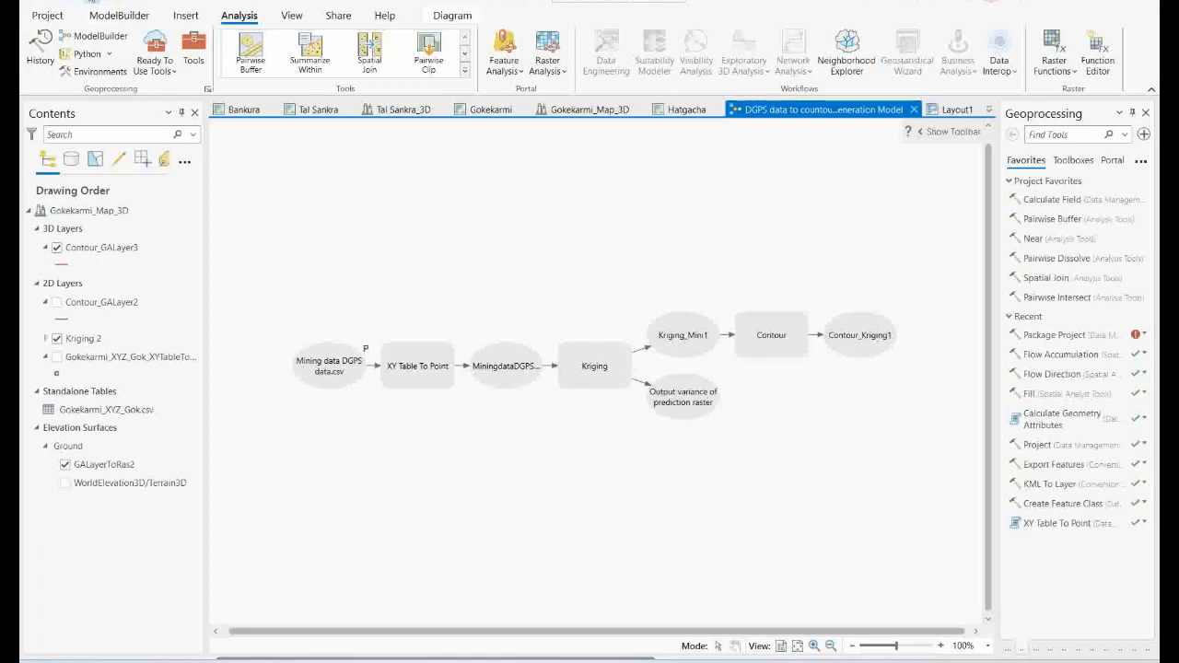
pyautogui.click(612, 383)
pyautogui.doubleClick(770, 339)
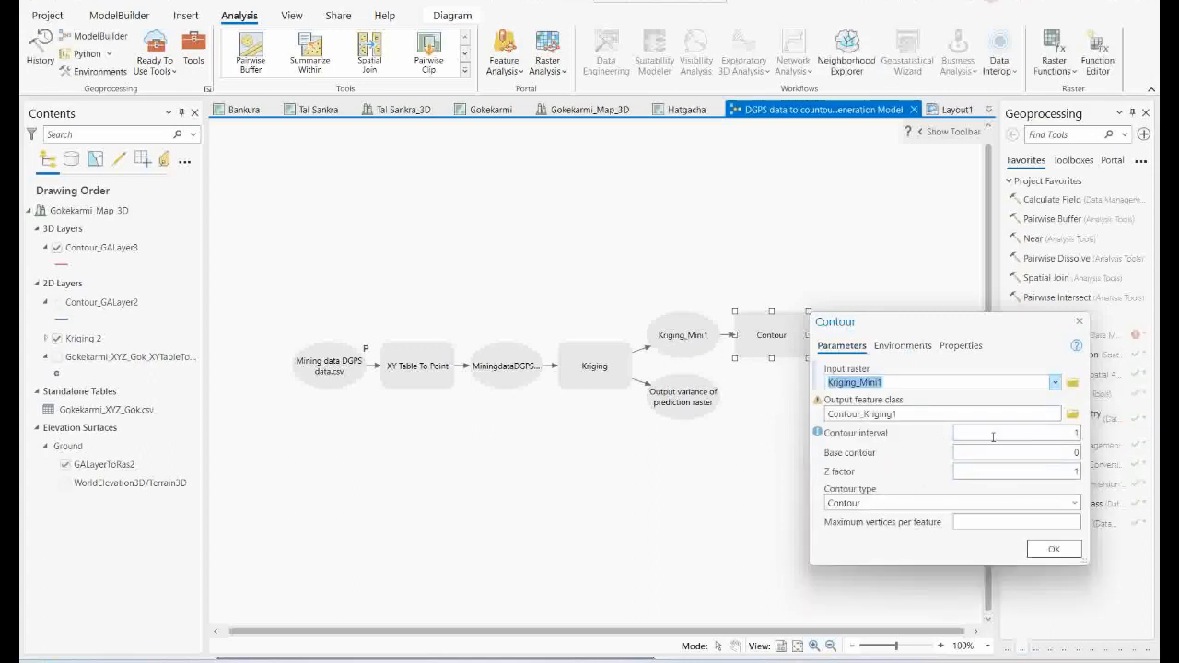
pyautogui.click(1055, 551)
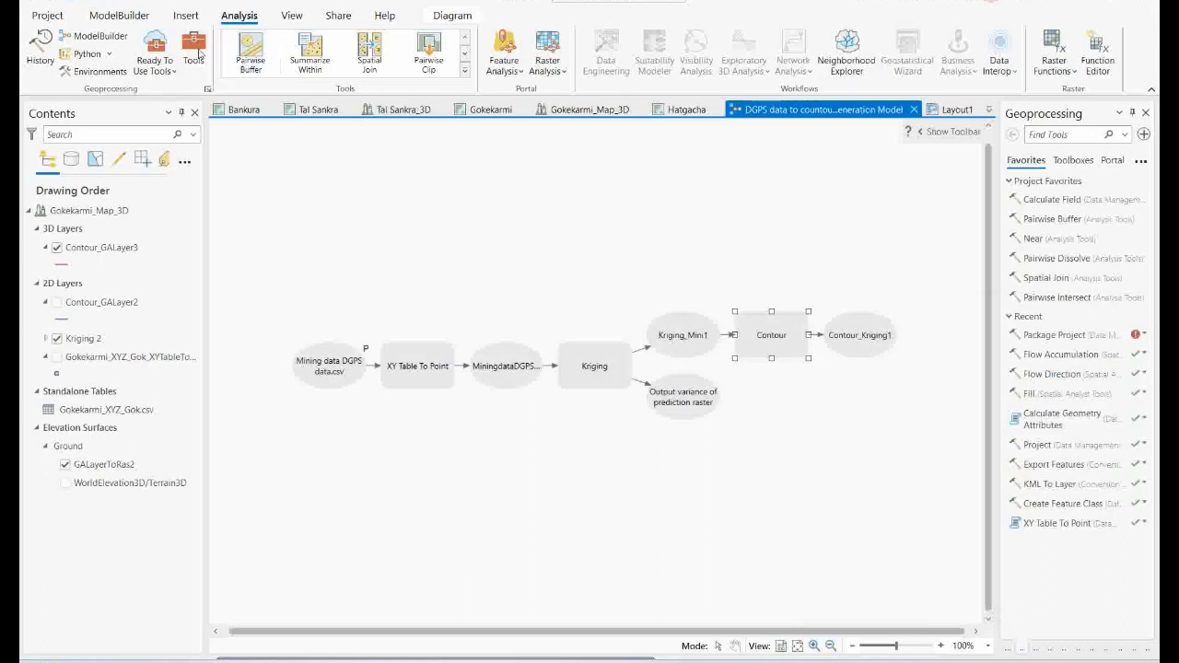
# Step: Locate the DGPS data to countour generation model inside the MiningDemo.atbx toolbox in the project catalog
pyautogui.click(119, 15)
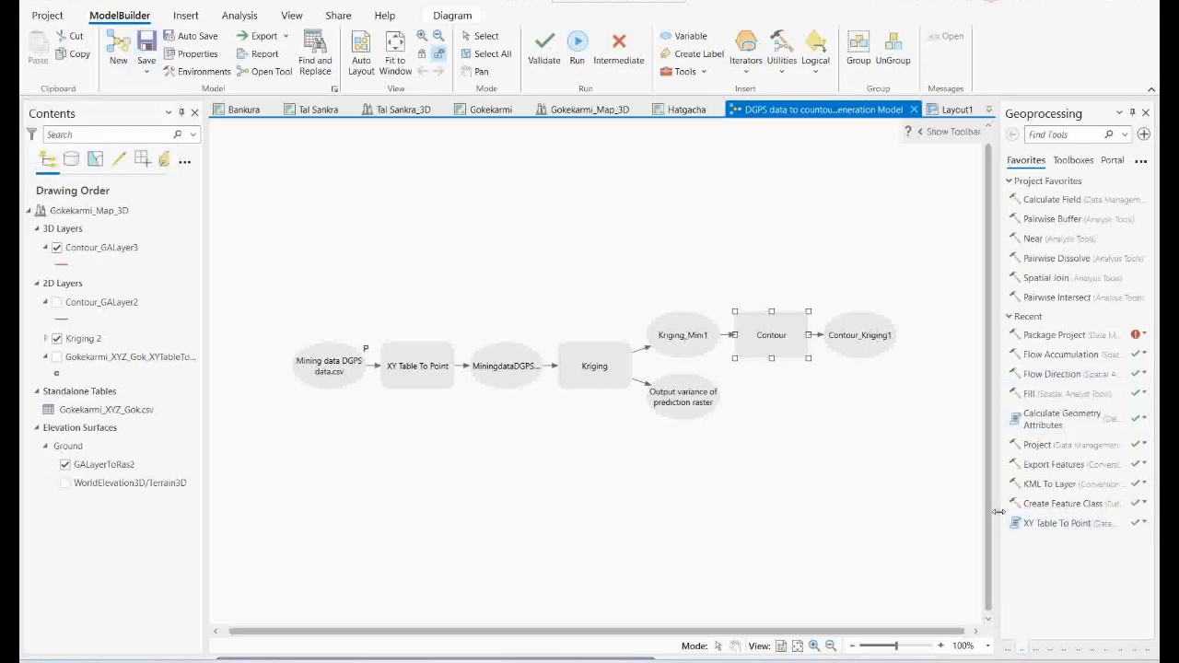
pyautogui.moveTo(982, 511); pyautogui.dragTo(980, 524)
pyautogui.click(992, 649)
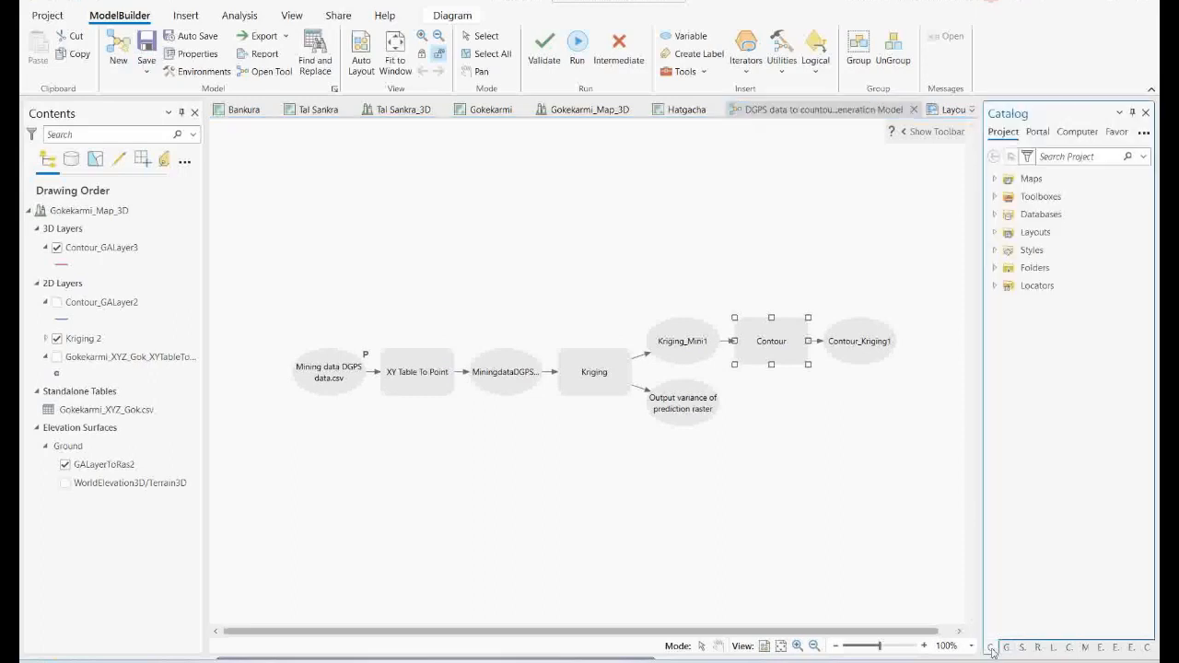
pyautogui.click(995, 196)
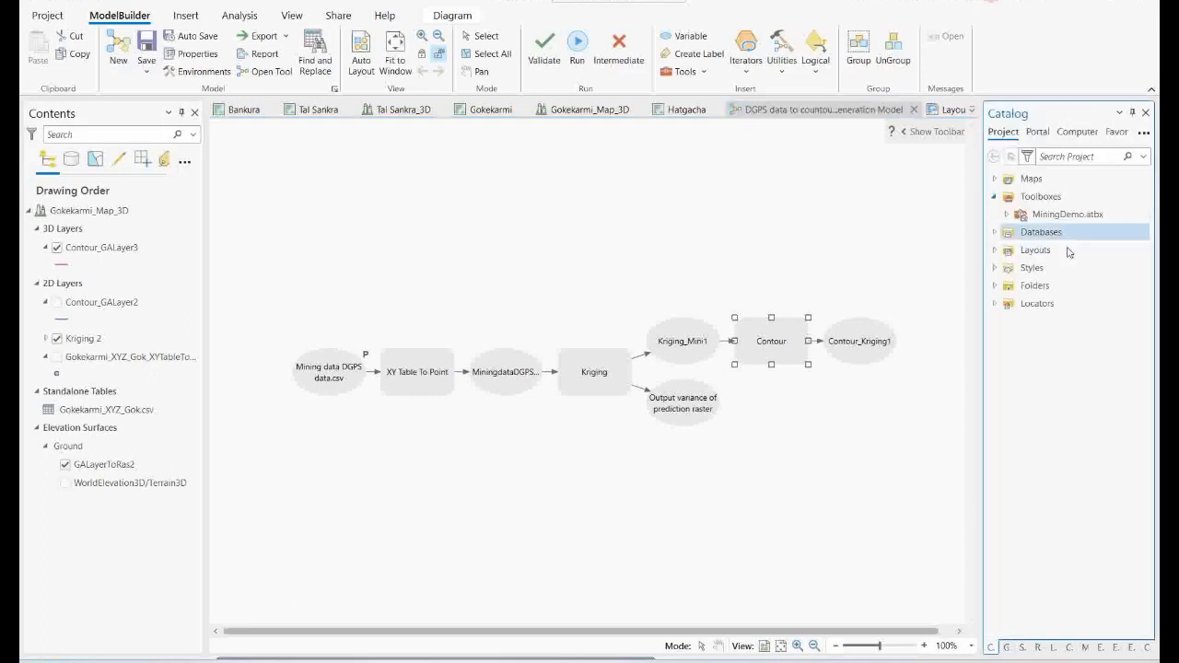
pyautogui.click(1006, 214)
pyautogui.click(1084, 232)
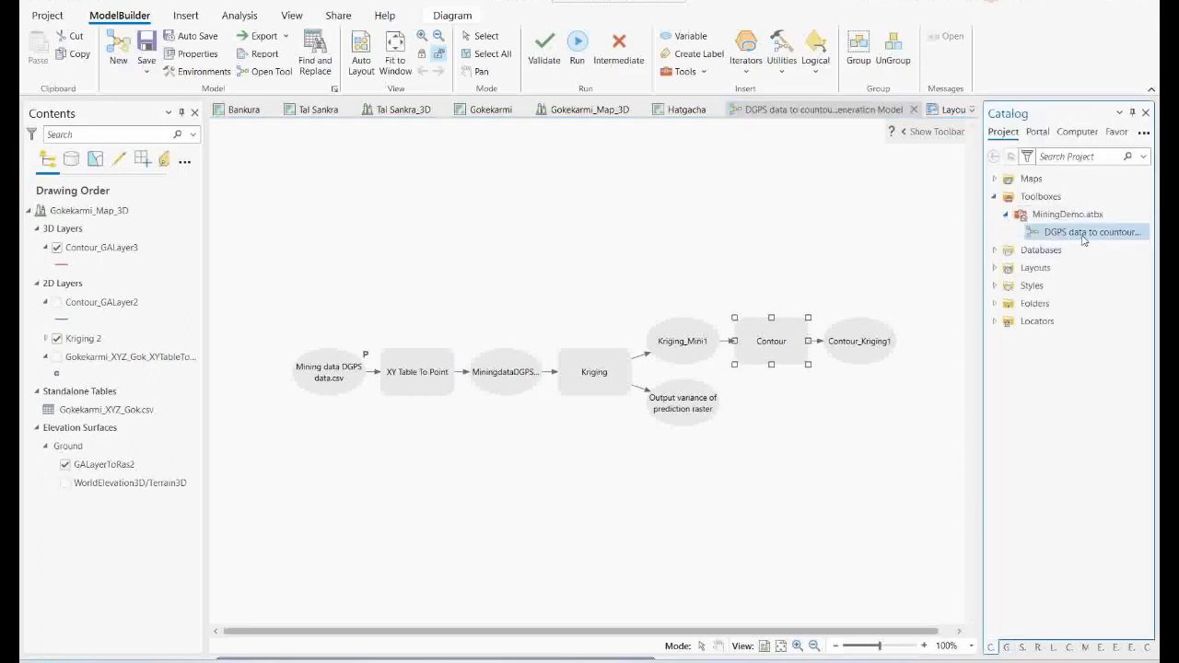
pyautogui.rightClick(1083, 234)
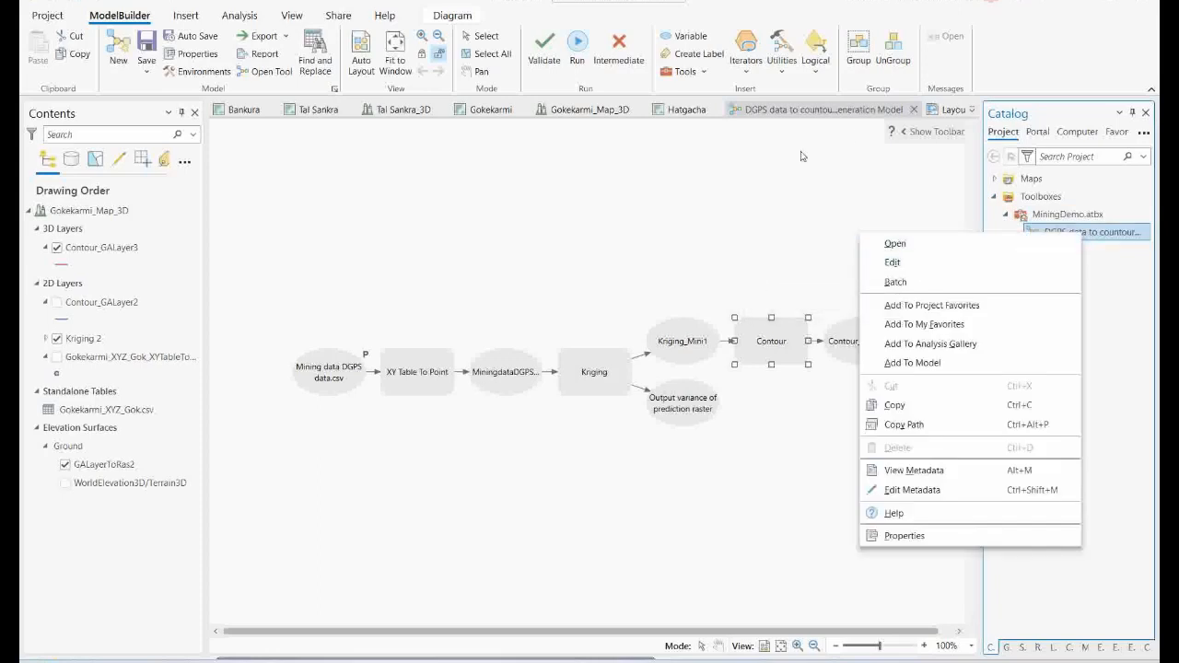
# Step: Close the open model without saving changes and reopen it for editing from the MiningDemo.atbx toolbox
pyautogui.click(914, 109)
pyautogui.click(914, 109)
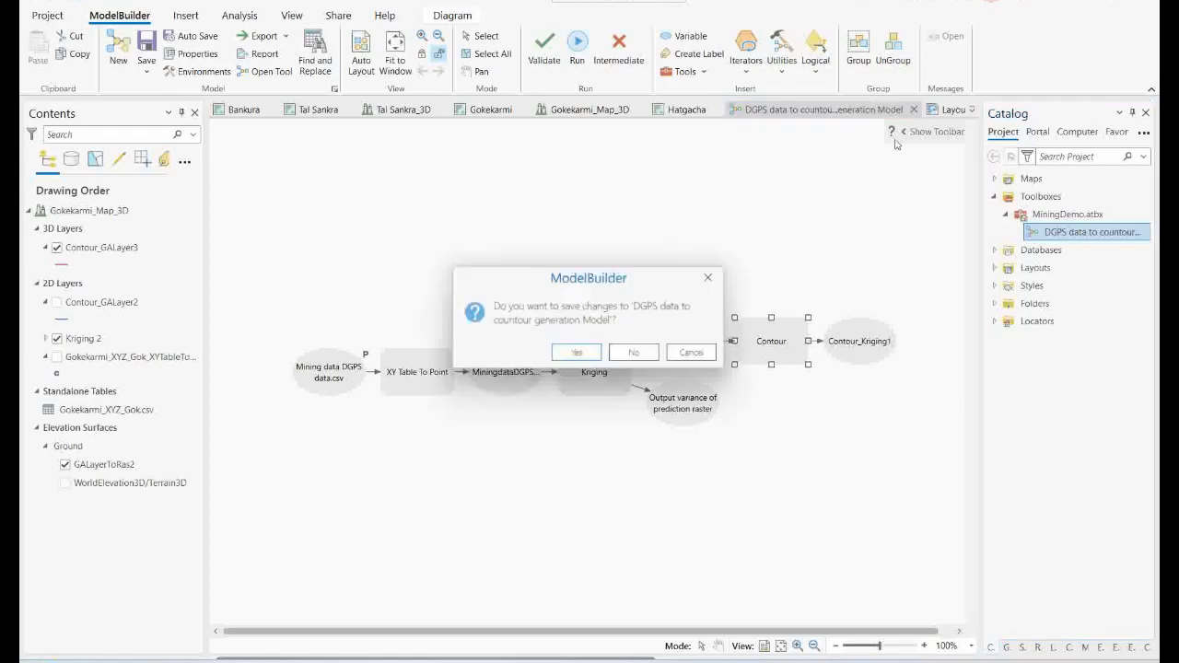
pyautogui.click(633, 352)
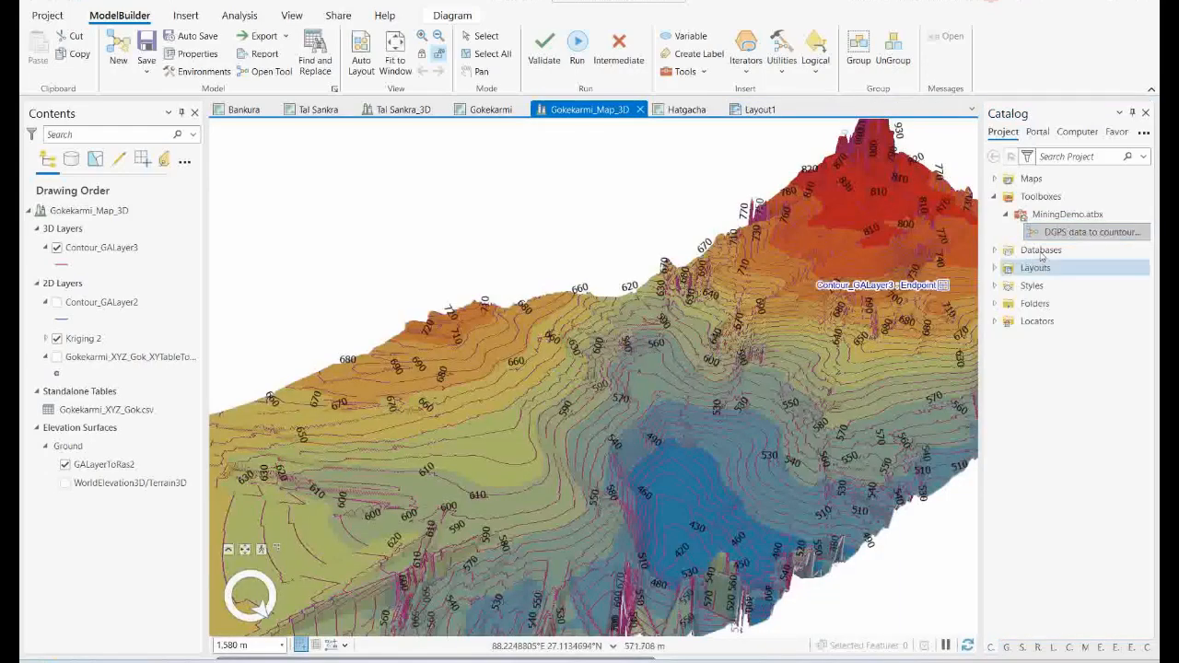
pyautogui.rightClick(1069, 232)
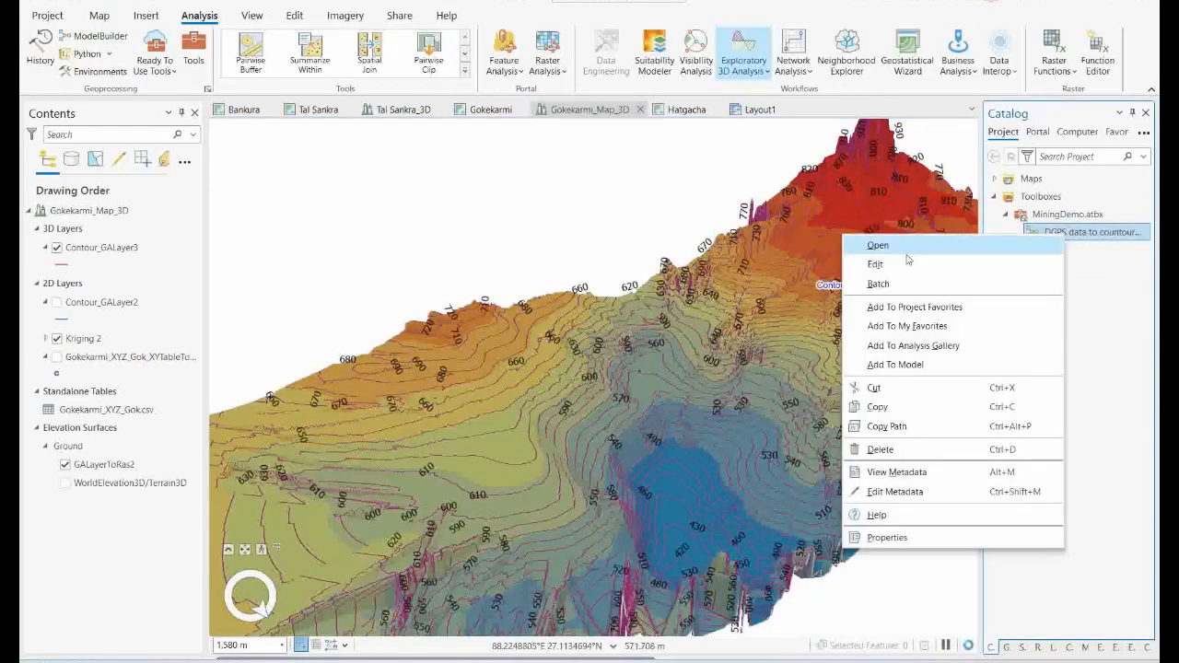
pyautogui.click(877, 265)
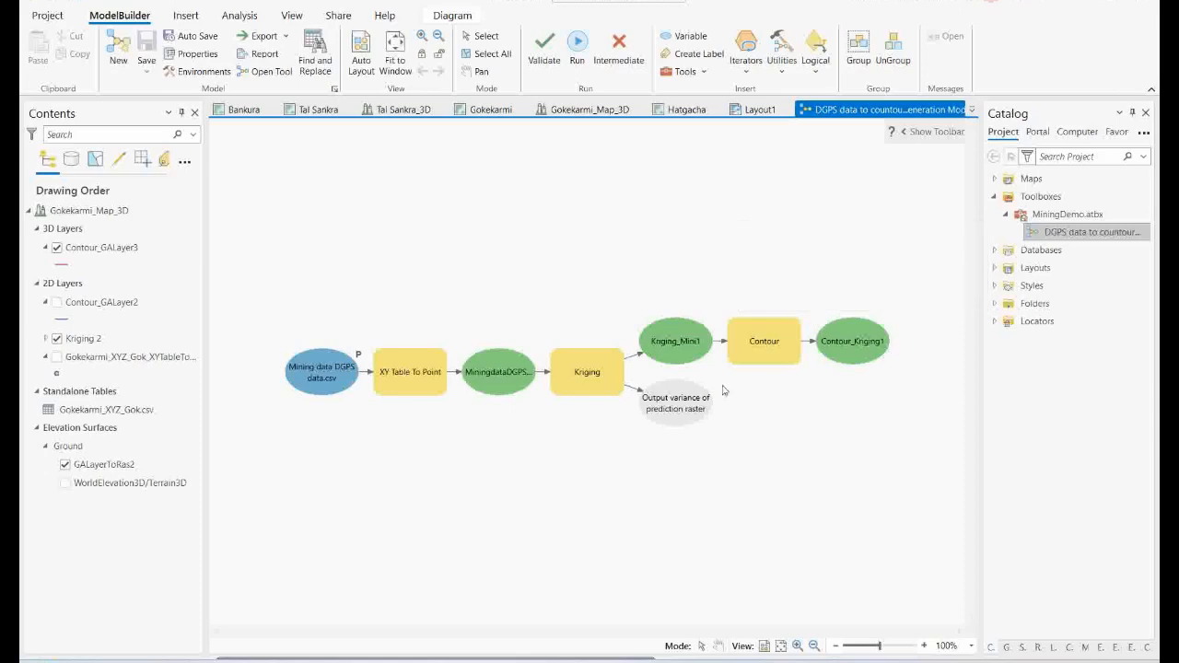
# Step: Open the model as a geoprocessing tool, look at its browsable CSV input parameter, and return to the catalog
pyautogui.doubleClick(1085, 234)
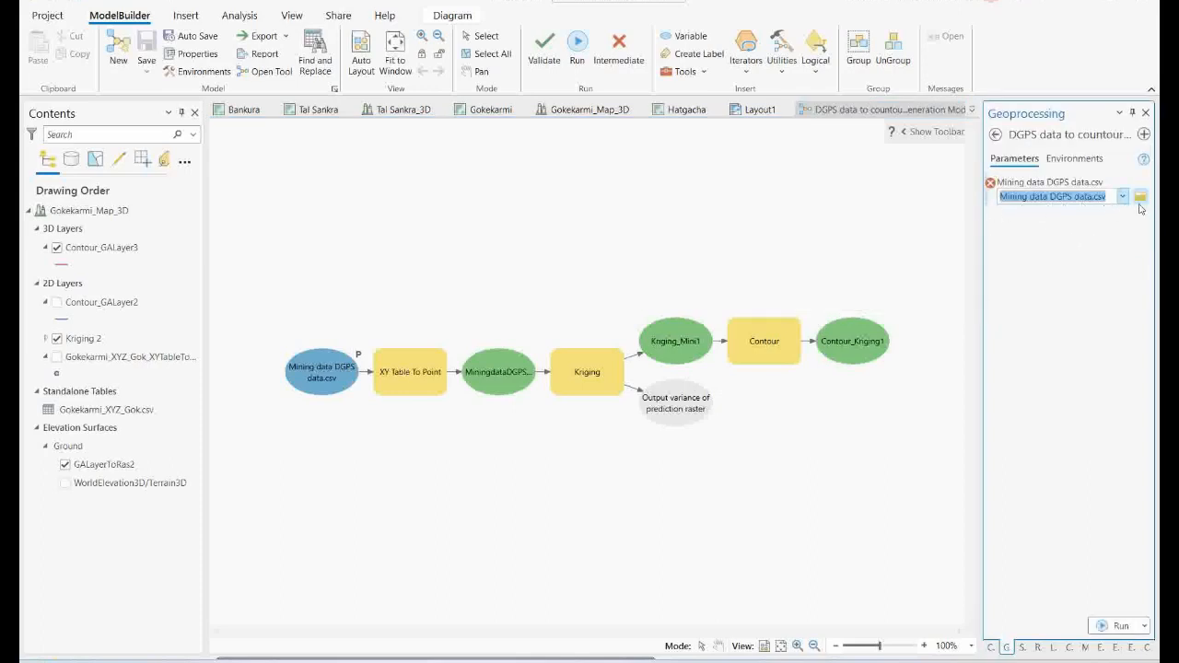
pyautogui.click(1139, 196)
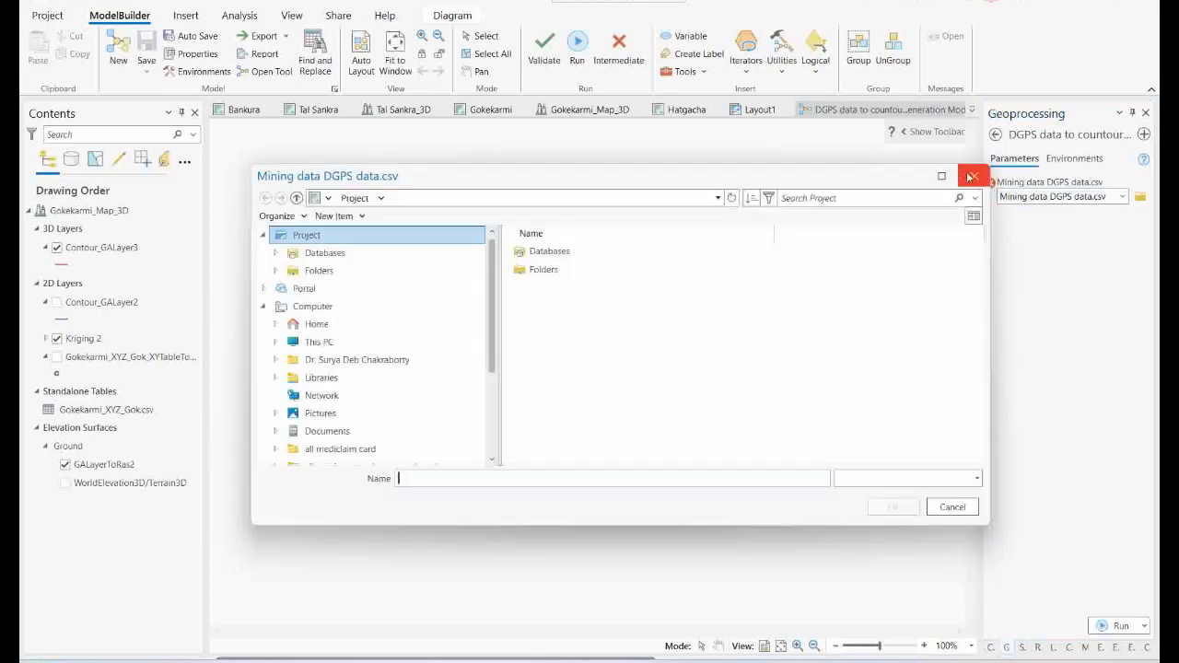
pyautogui.click(974, 175)
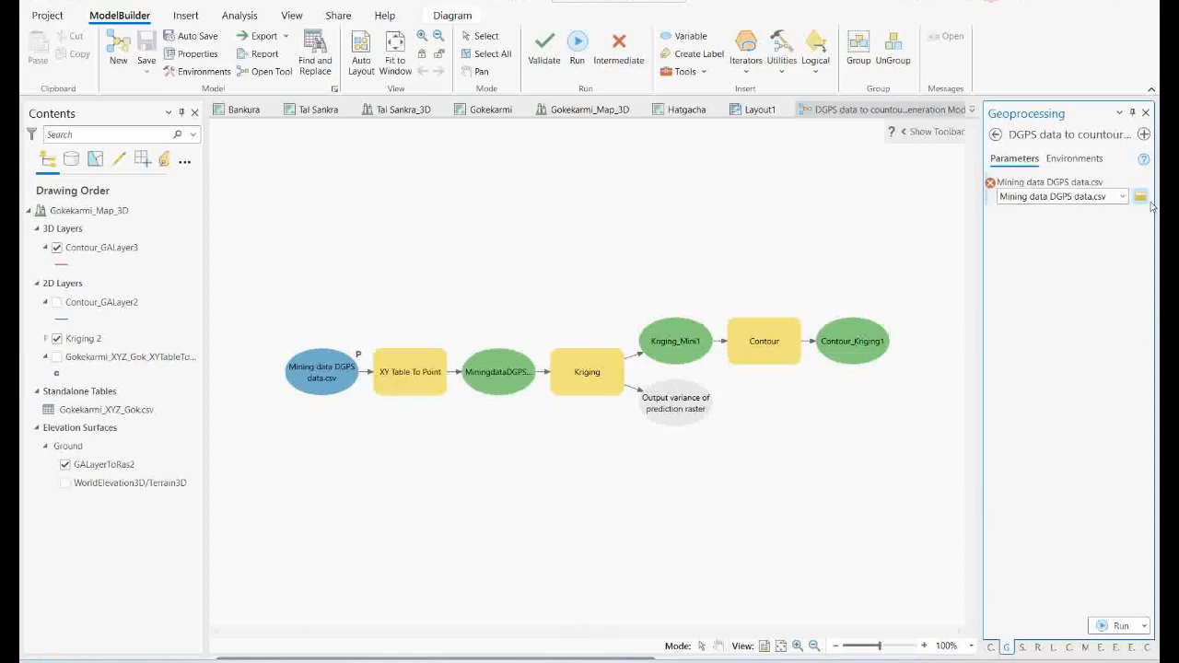
pyautogui.click(997, 135)
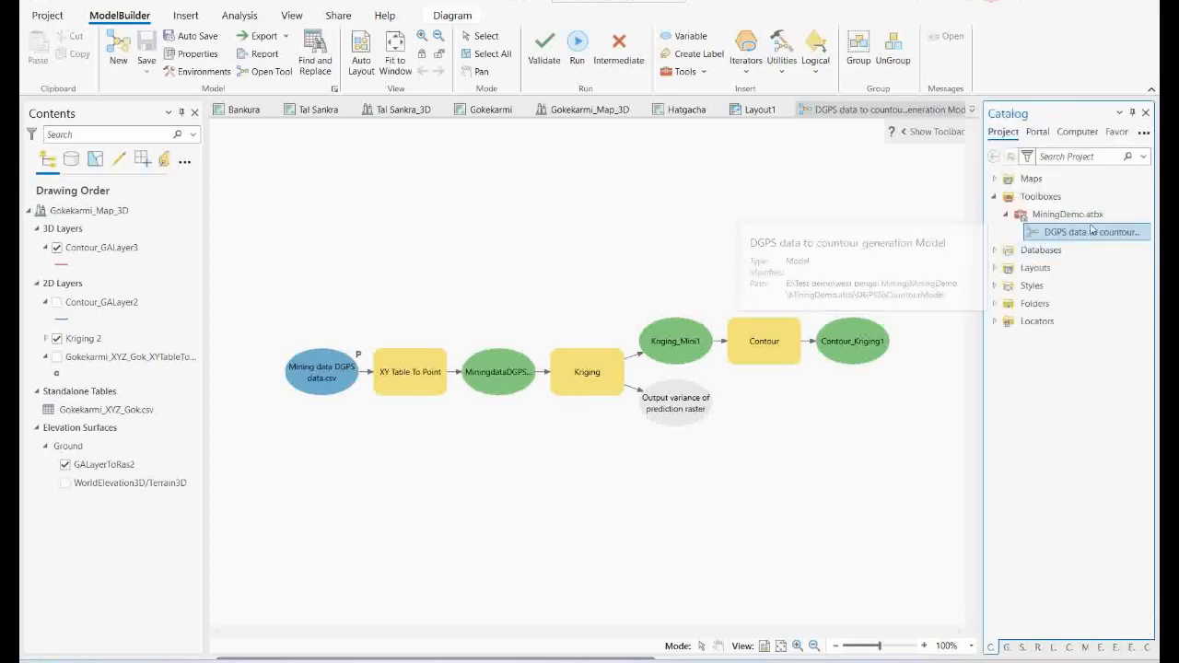
# Step: Check the CSV input's Parameter option and the Add To Display option of the model's outputs, including Contour_Kriging1
pyautogui.rightClick(329, 374)
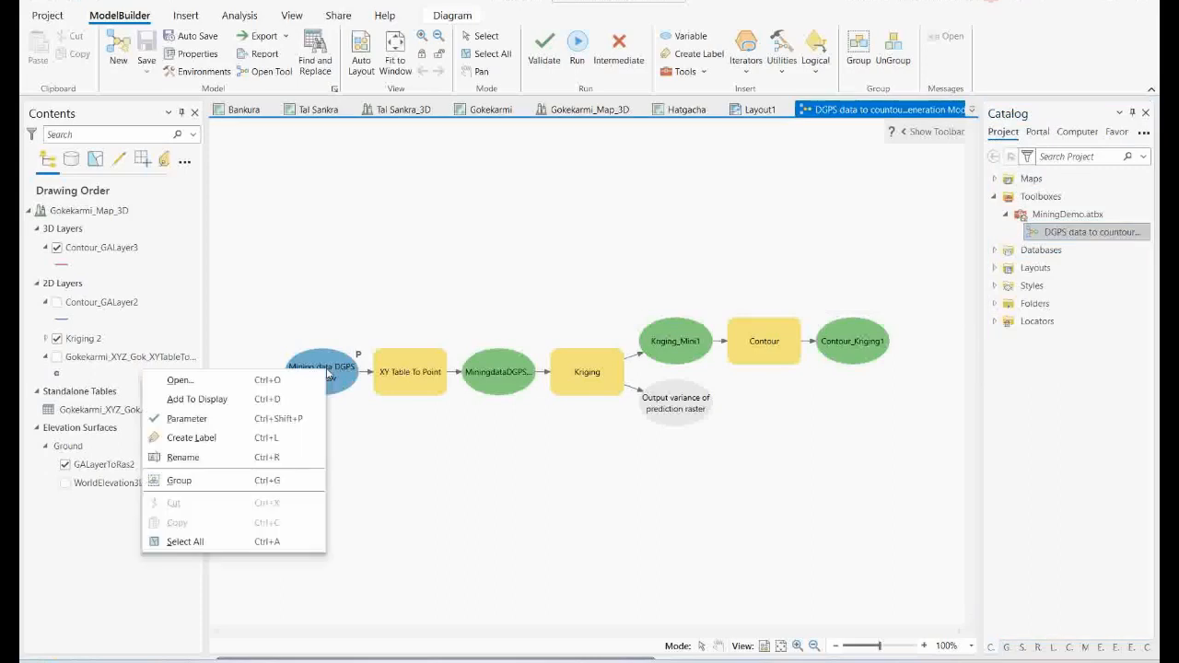
pyautogui.click(456, 2)
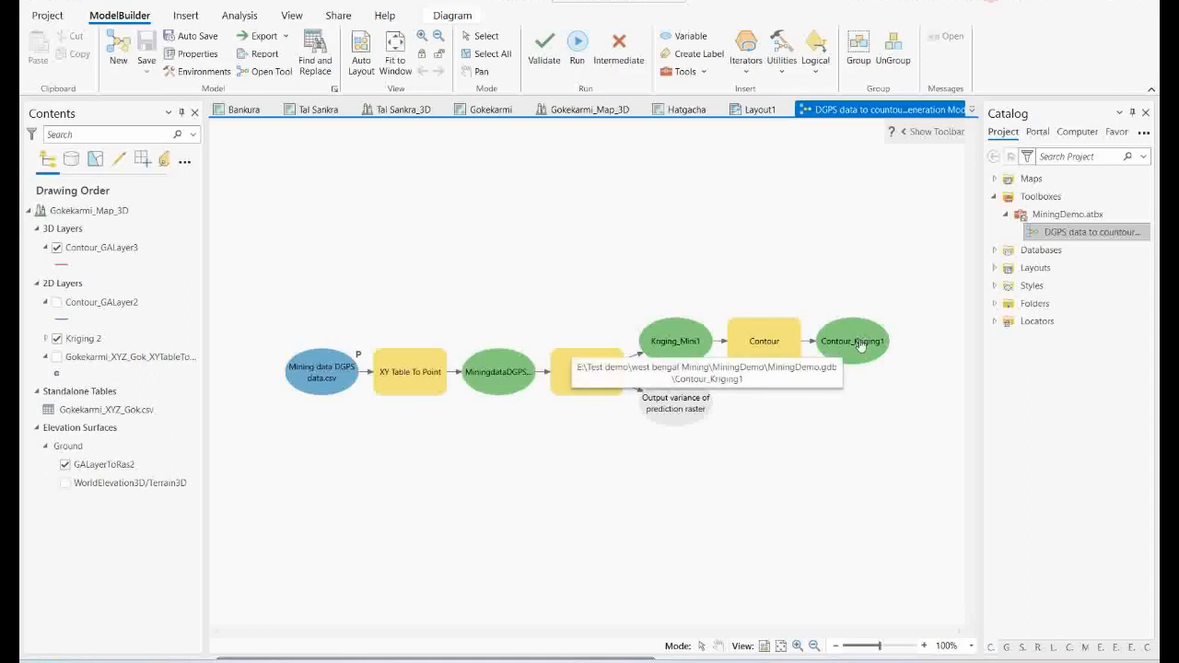
pyautogui.rightClick(673, 344)
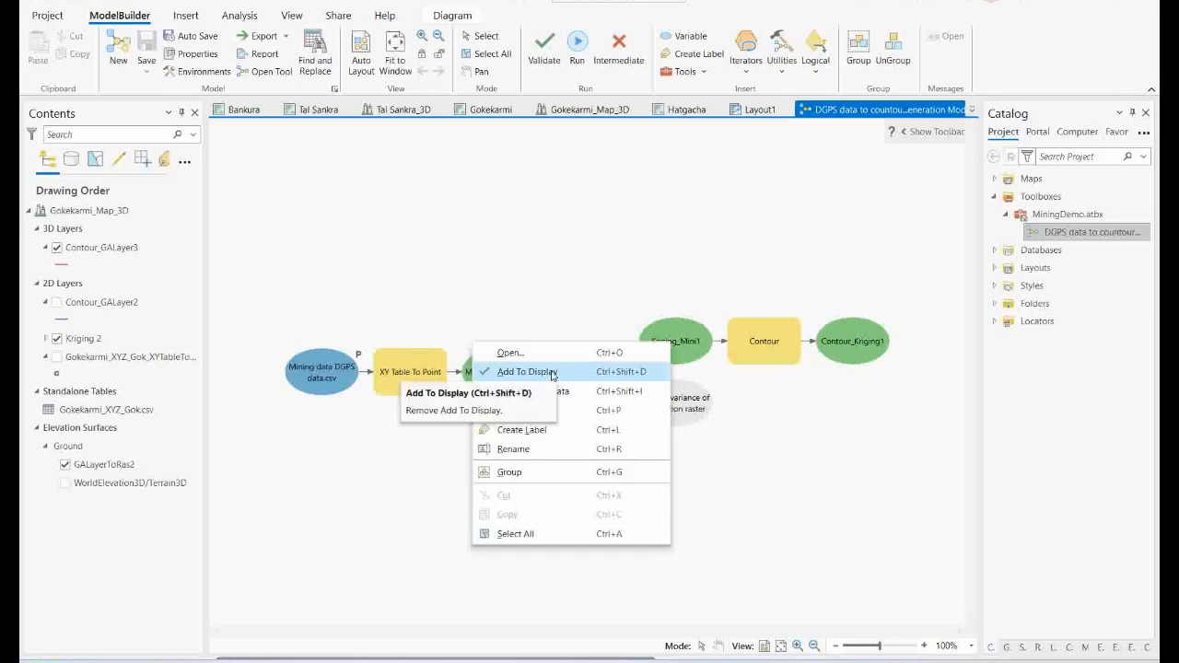
pyautogui.click(847, 346)
pyautogui.rightClick(847, 345)
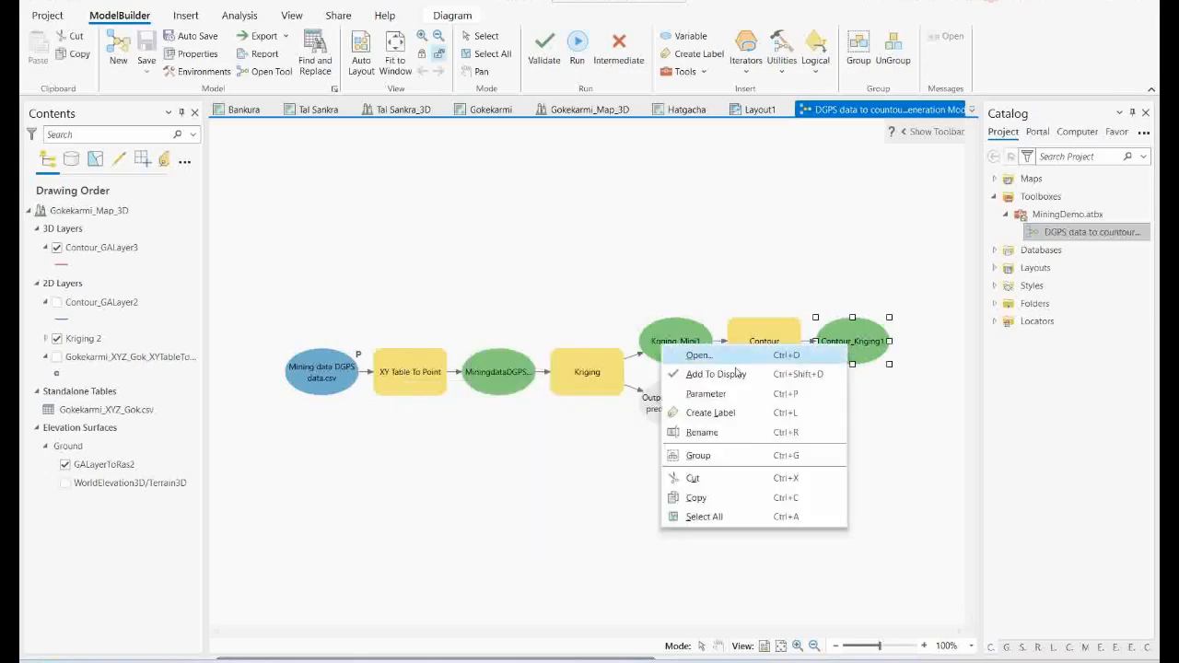
pyautogui.click(726, 376)
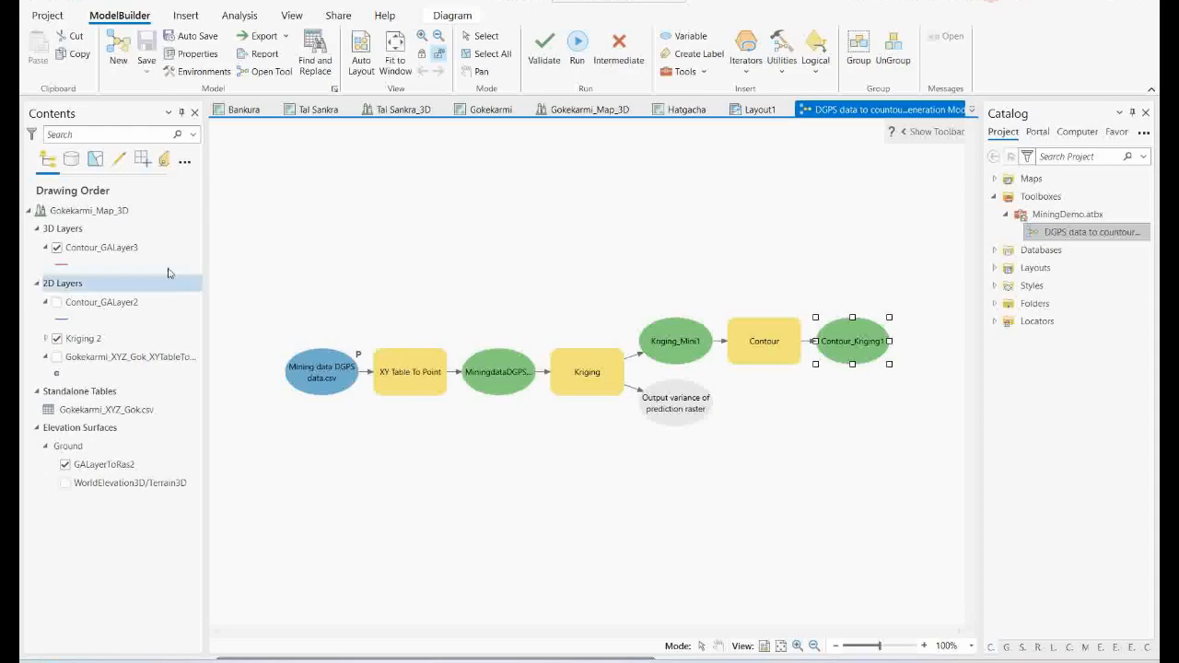
# Step: Look at the Map2_3D elevation profile in the other project window, and return to the model's project to show the Gokekarmi_Map_3D scene
pyautogui.moveTo(817, 656)
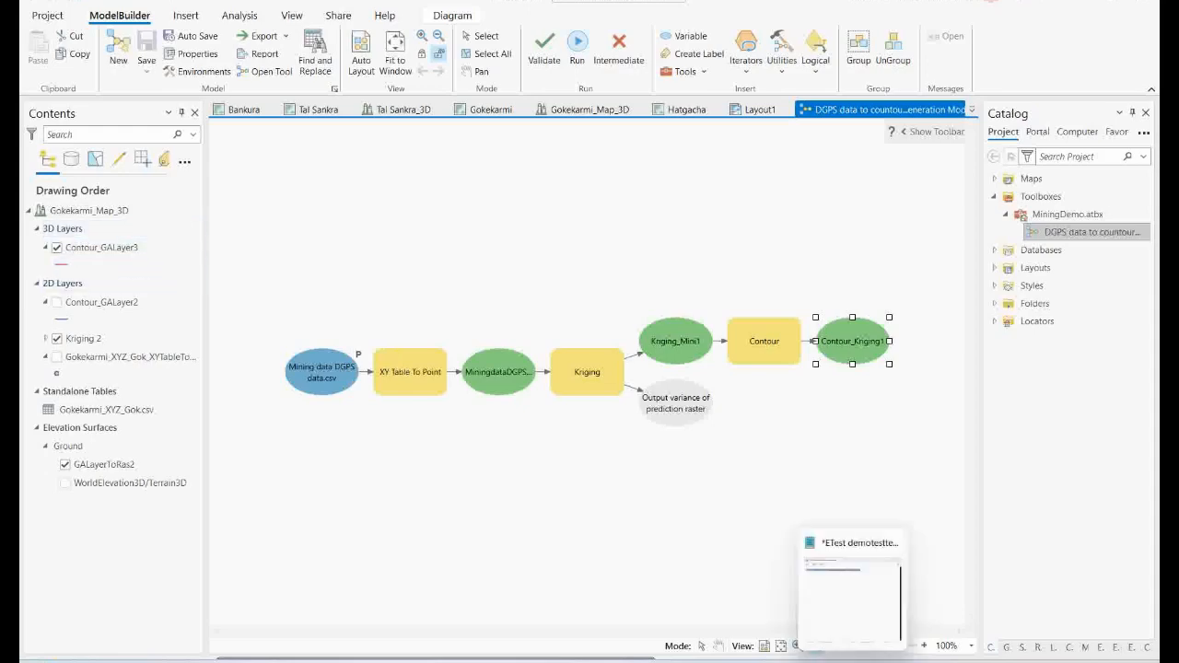
pyautogui.click(864, 625)
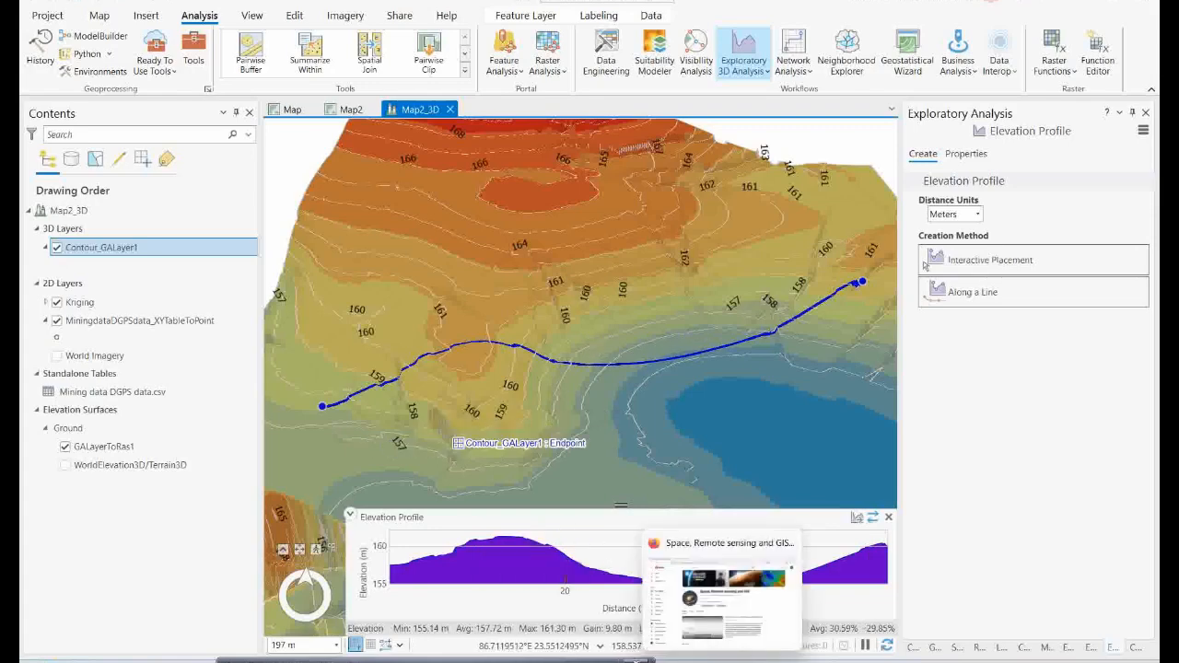
pyautogui.moveTo(787, 658)
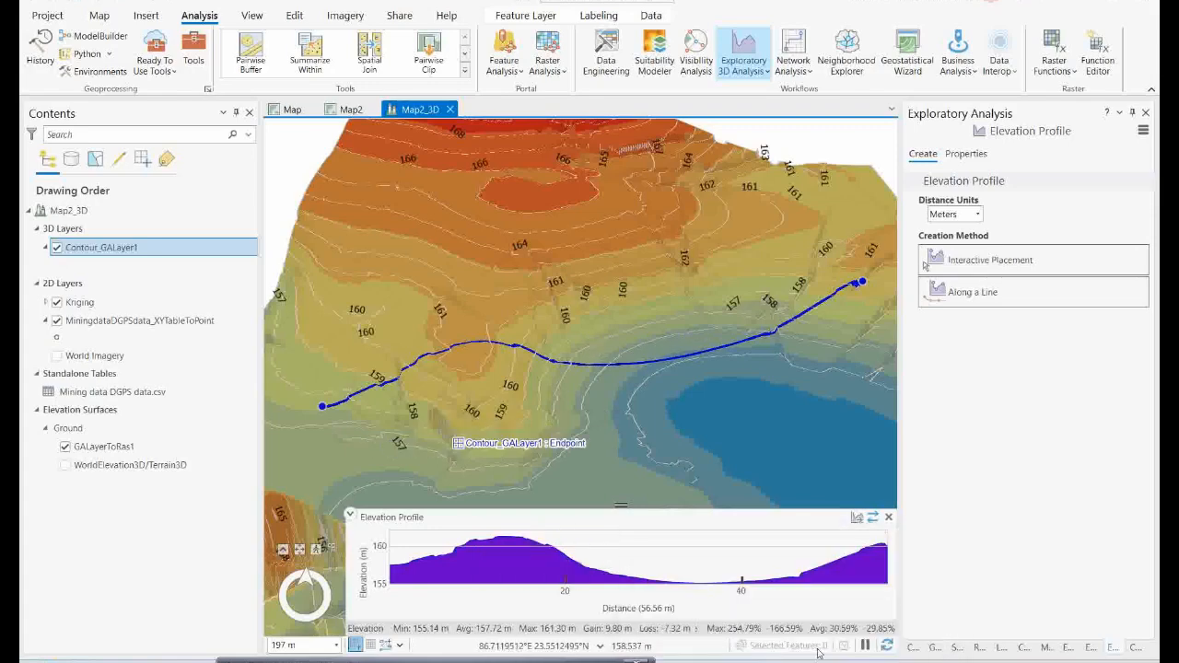
pyautogui.click(861, 636)
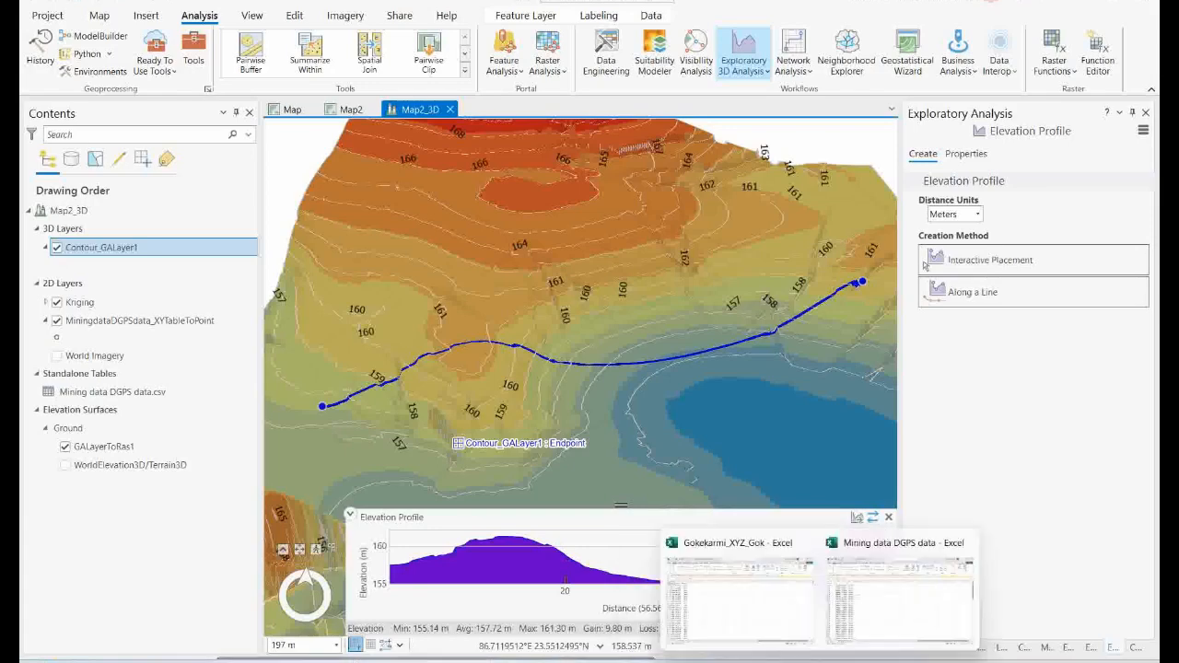
pyautogui.click(705, 590)
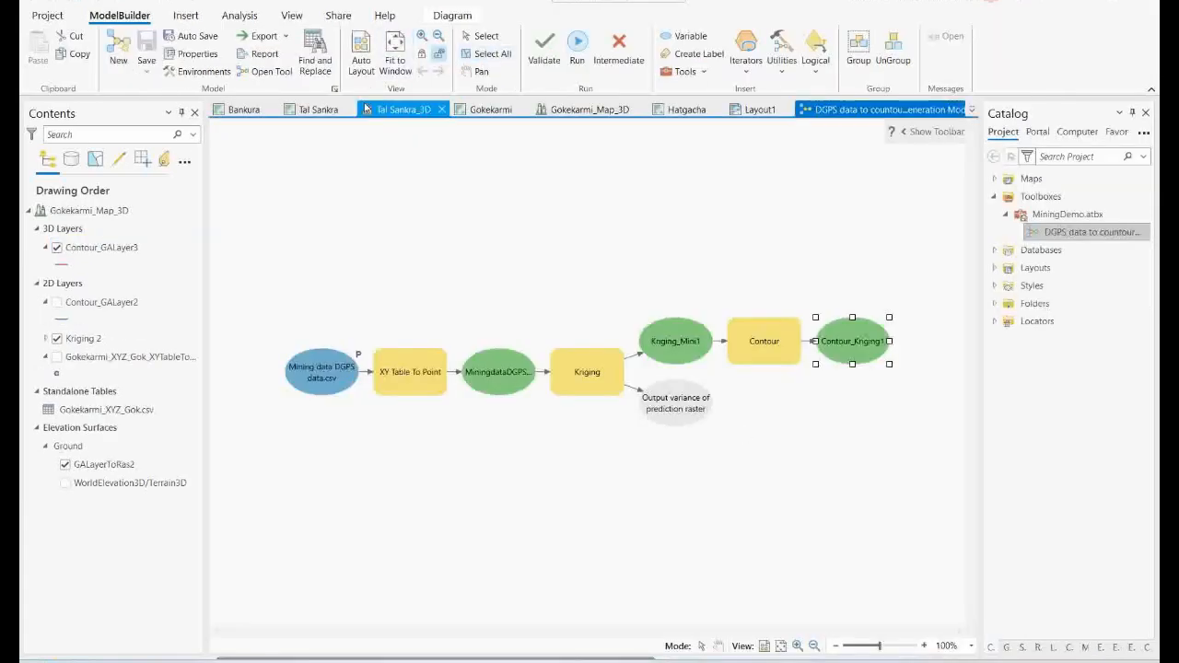
pyautogui.click(587, 111)
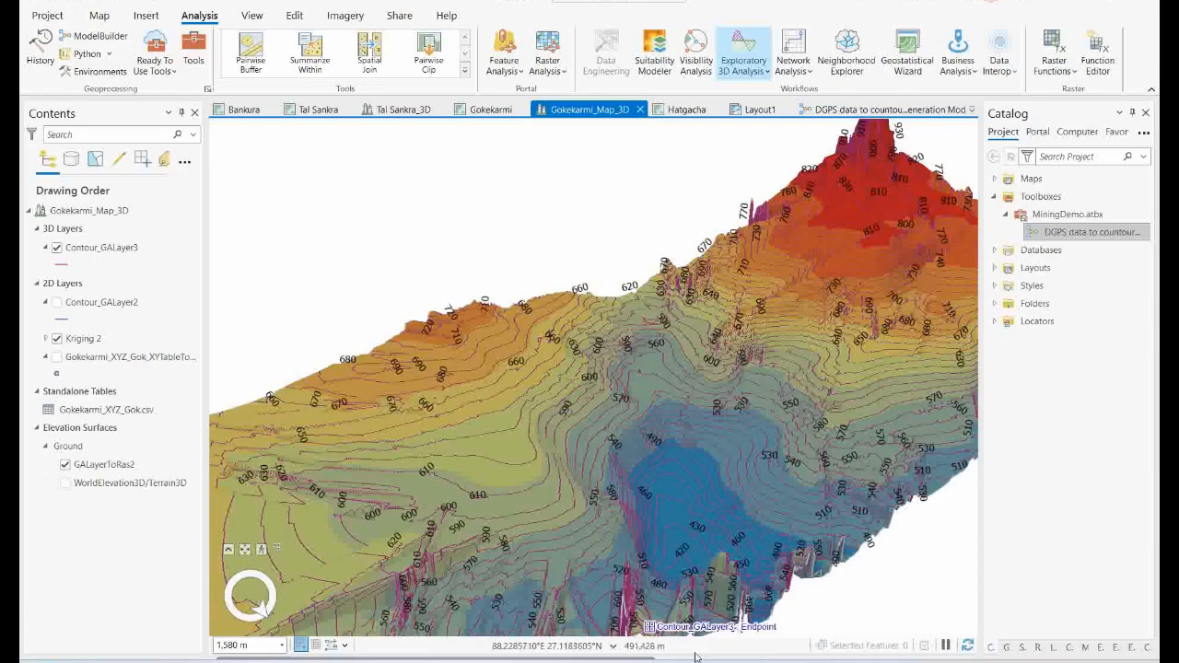
pyautogui.moveTo(788, 659)
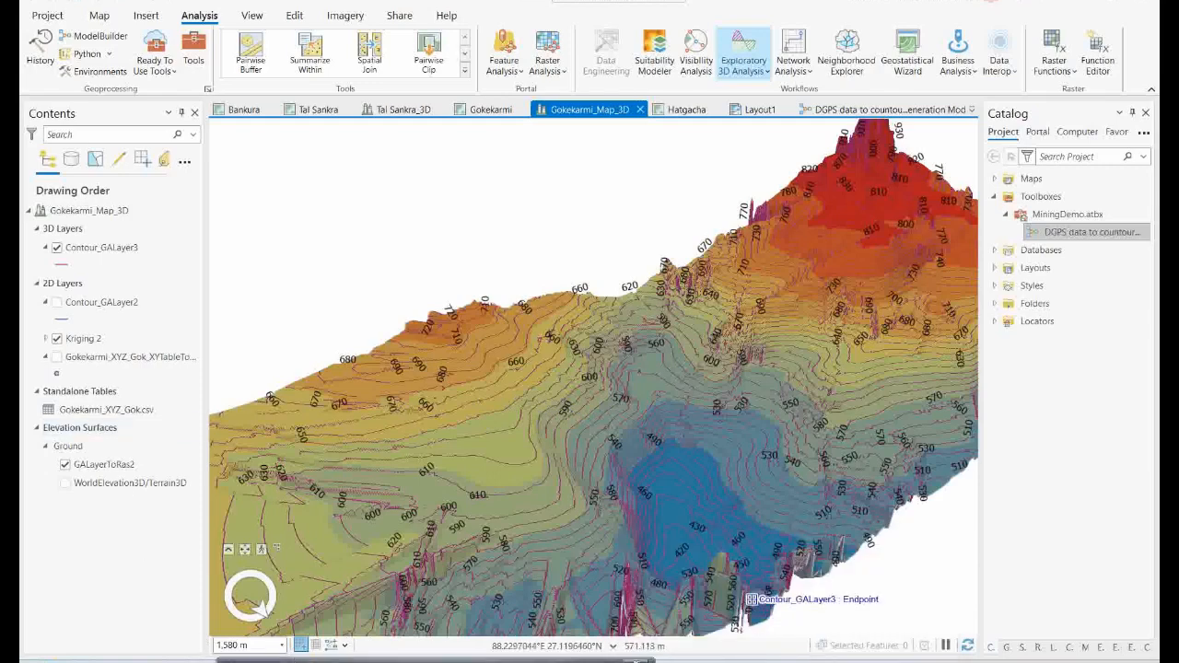
pyautogui.moveTo(380, 662); pyautogui.dragTo(356, 656)
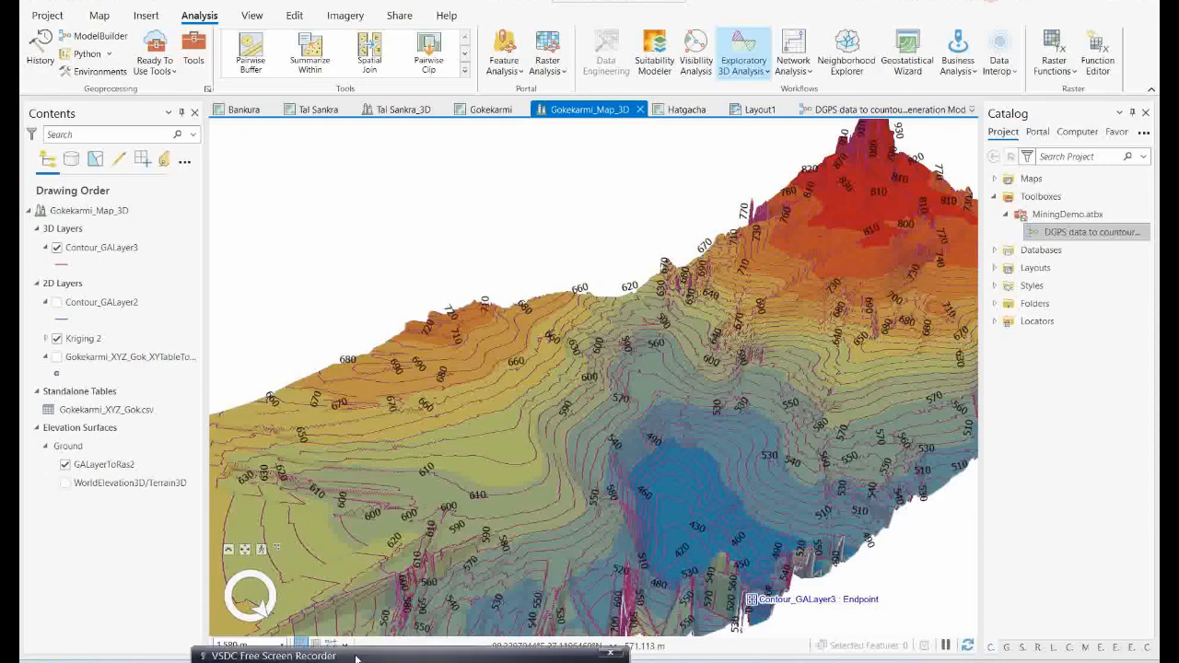